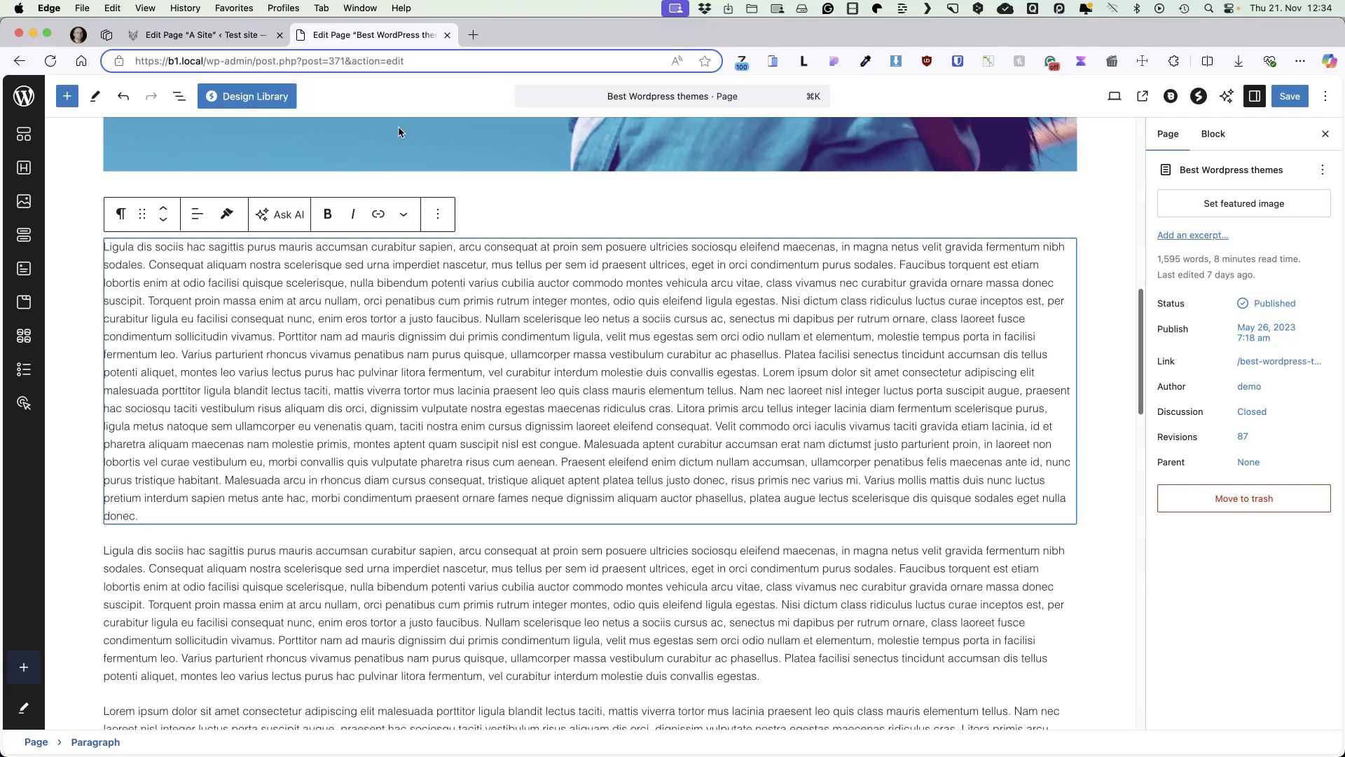
Compare the A Site and Best WordPress themes page editors, then return to the Pages list
click(226, 35)
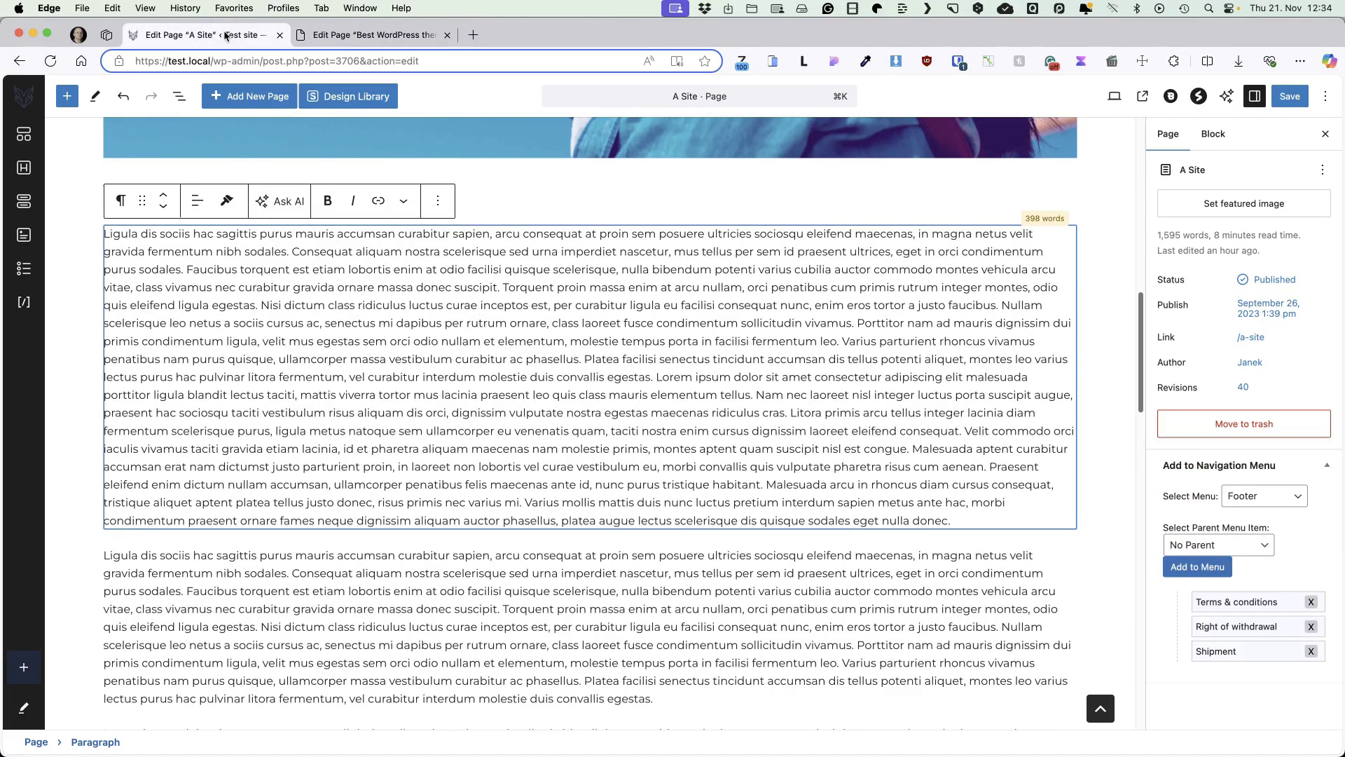
key(ctrl+Tab)
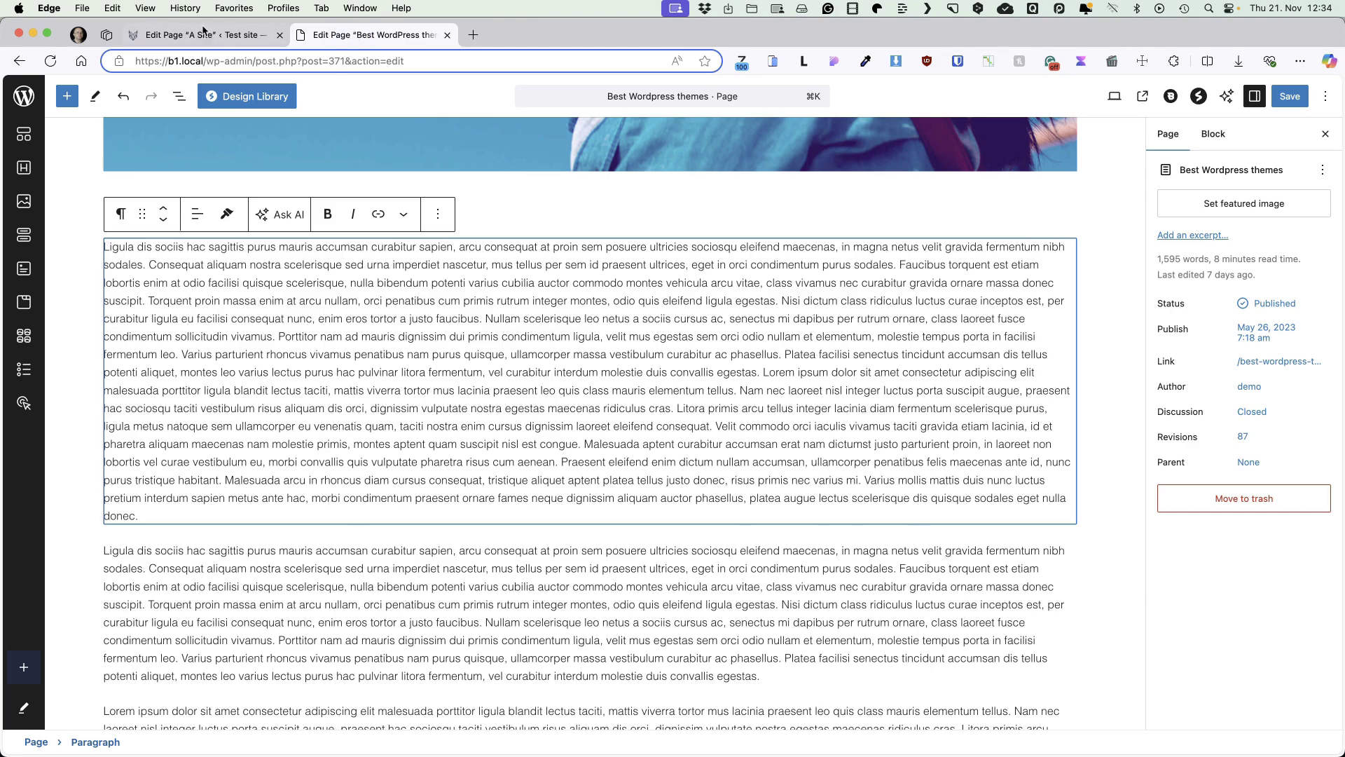
click(203, 32)
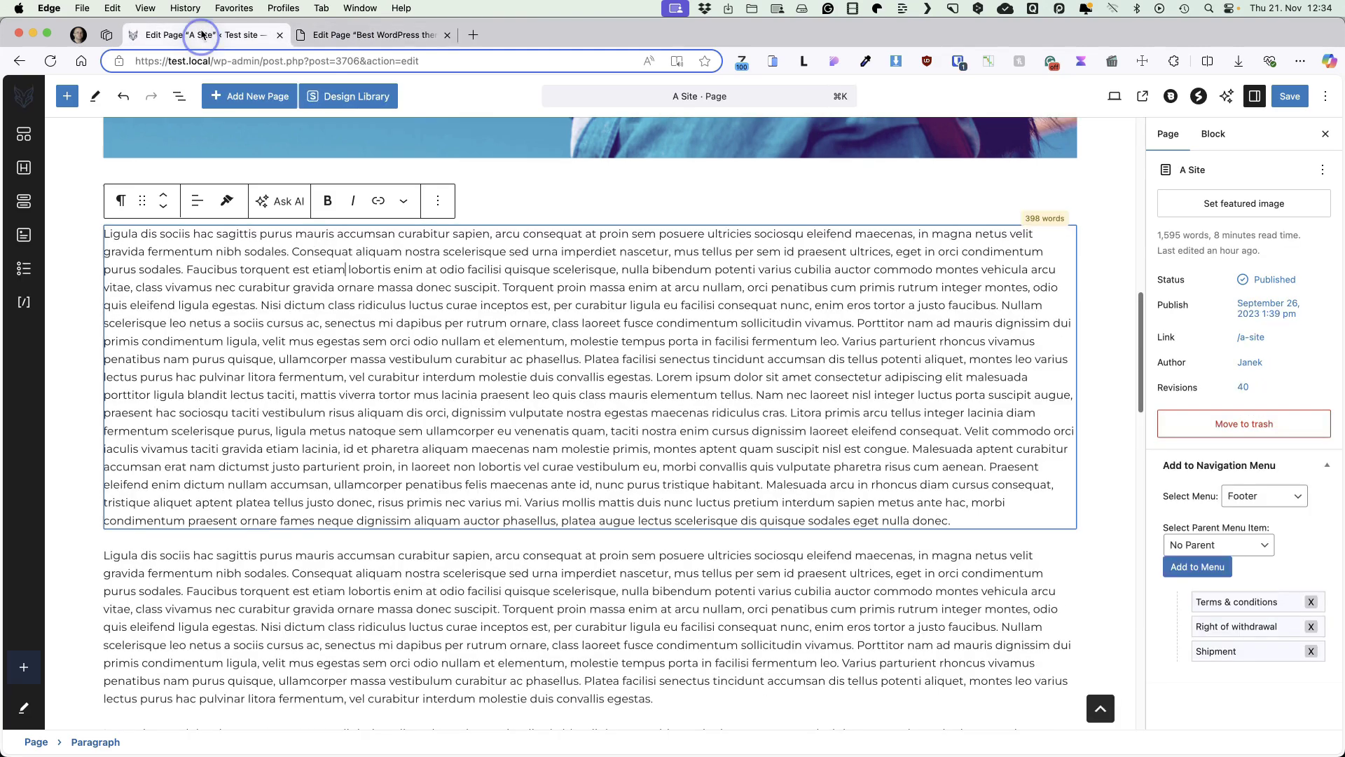
click(338, 35)
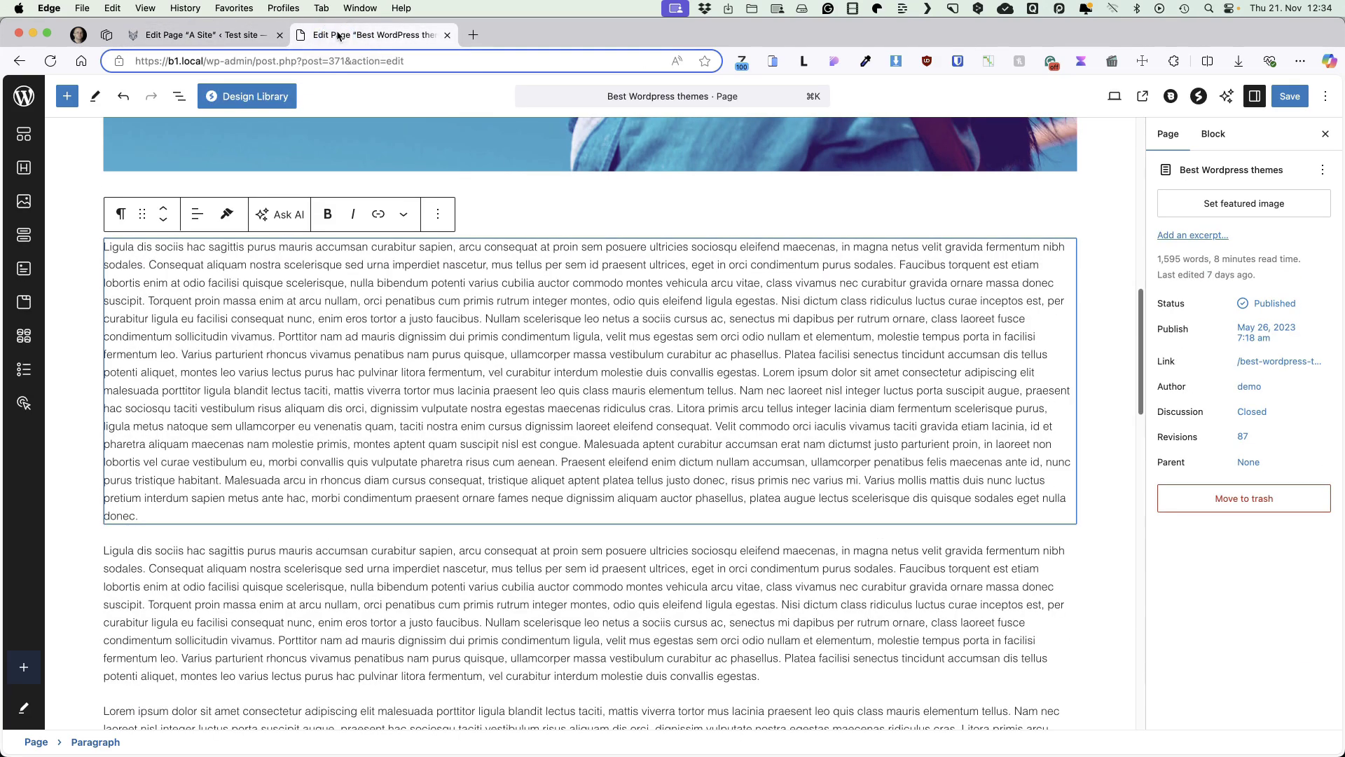
click(204, 36)
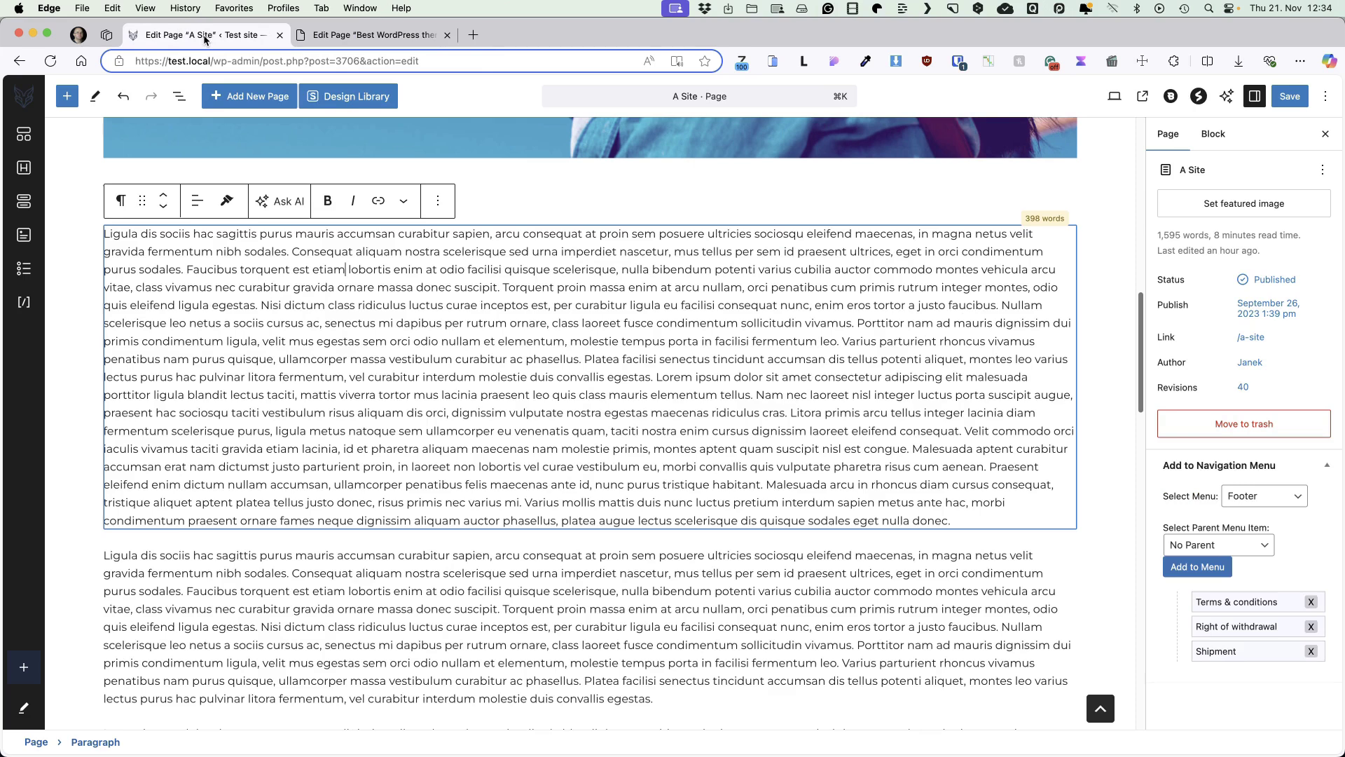
click(22, 96)
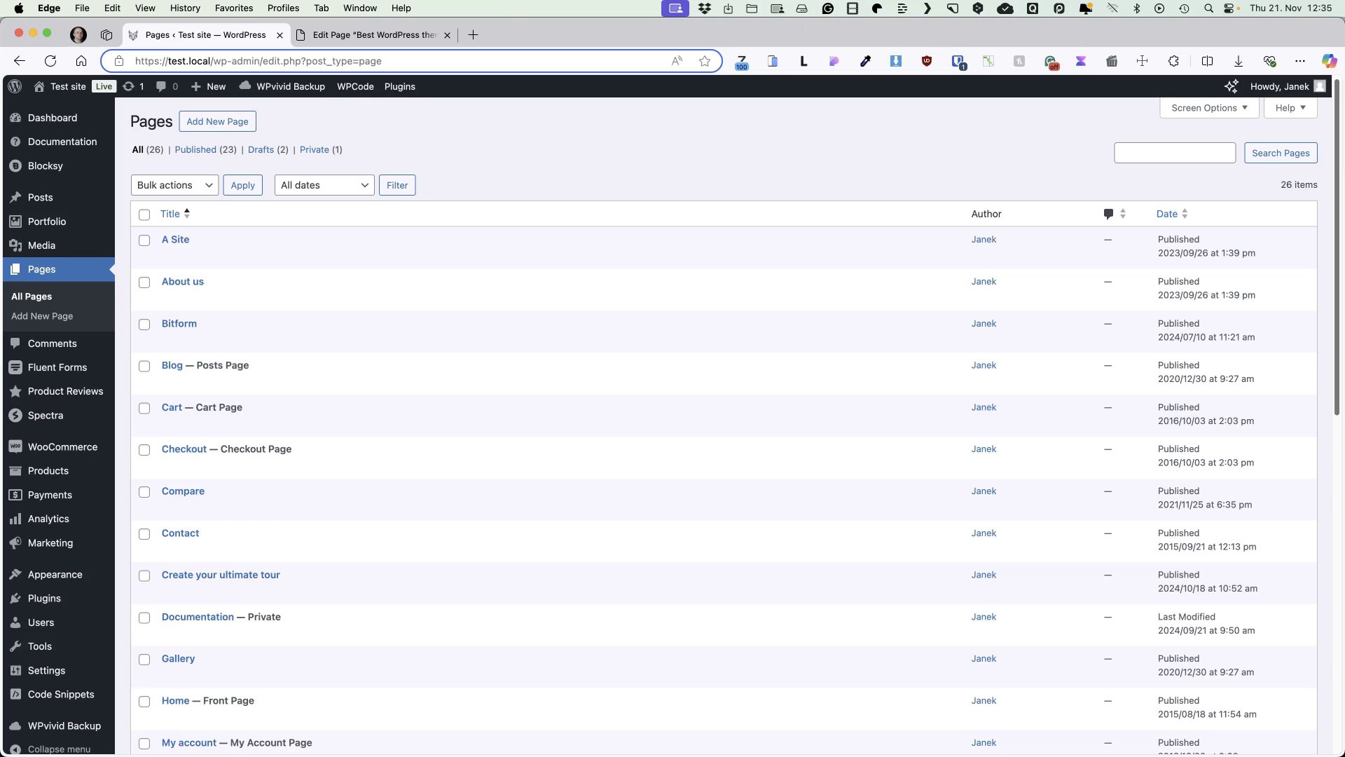
Open the Blocksy theme's functions.php in Appearance's Theme File Editor
click(585, 144)
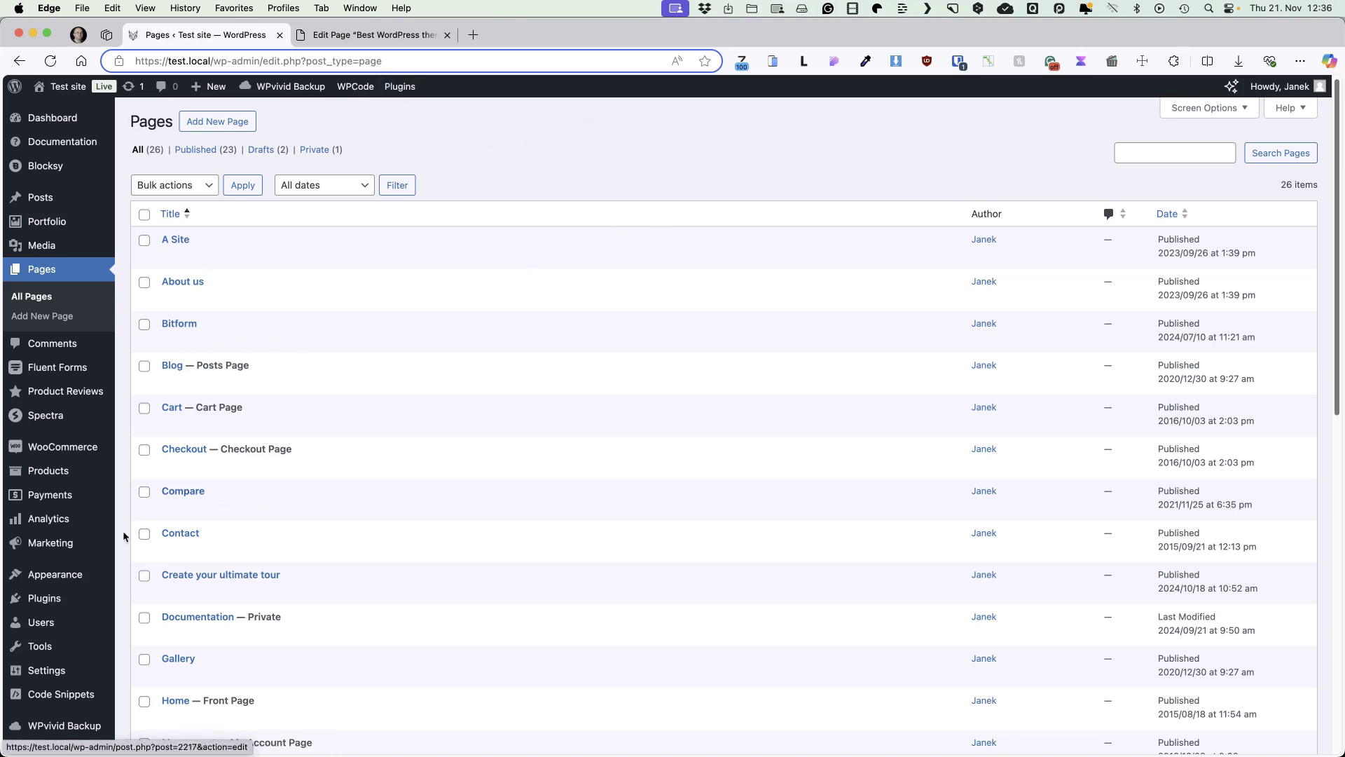
mouse_move(70, 579)
click(158, 697)
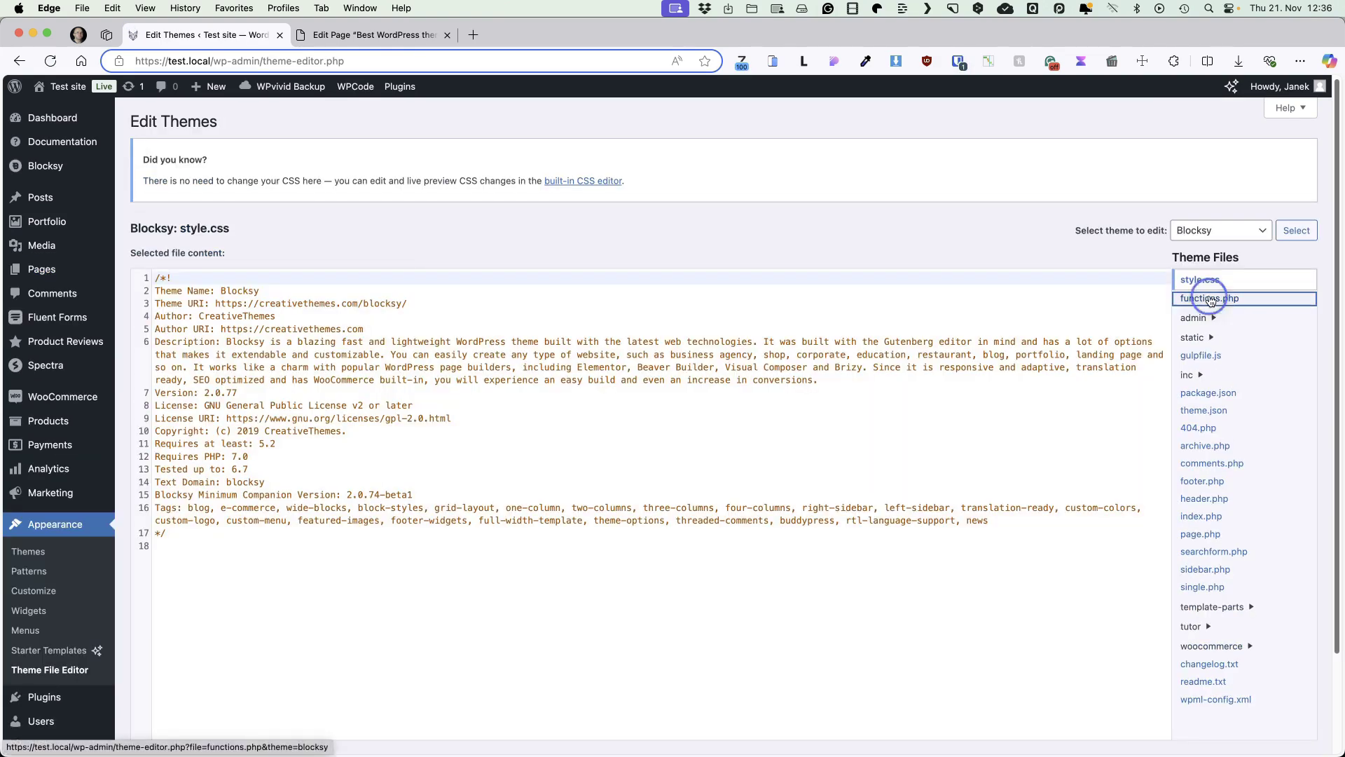
click(1207, 299)
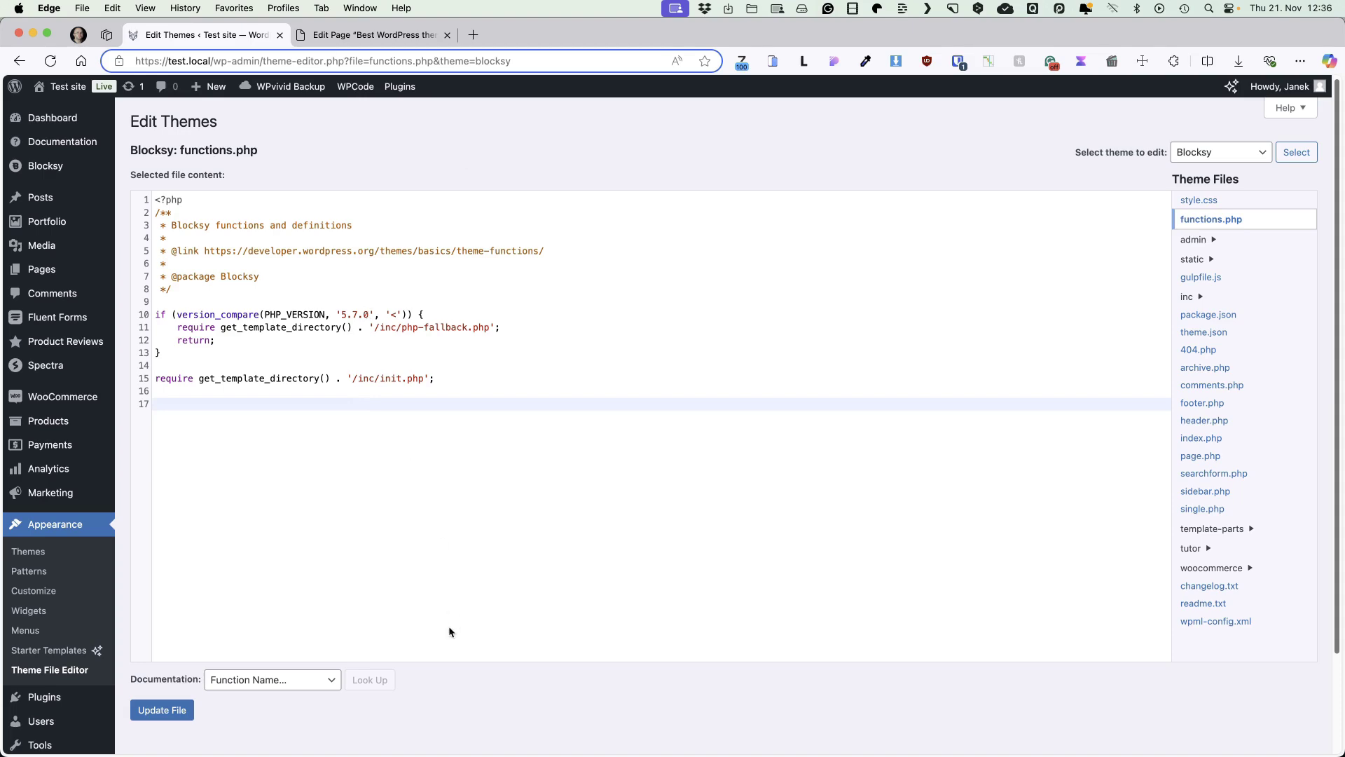
Search plugins for 'wpcode' to confirm it's active, then go to Code Snippets' Add Snippet page
mouse_move(45, 697)
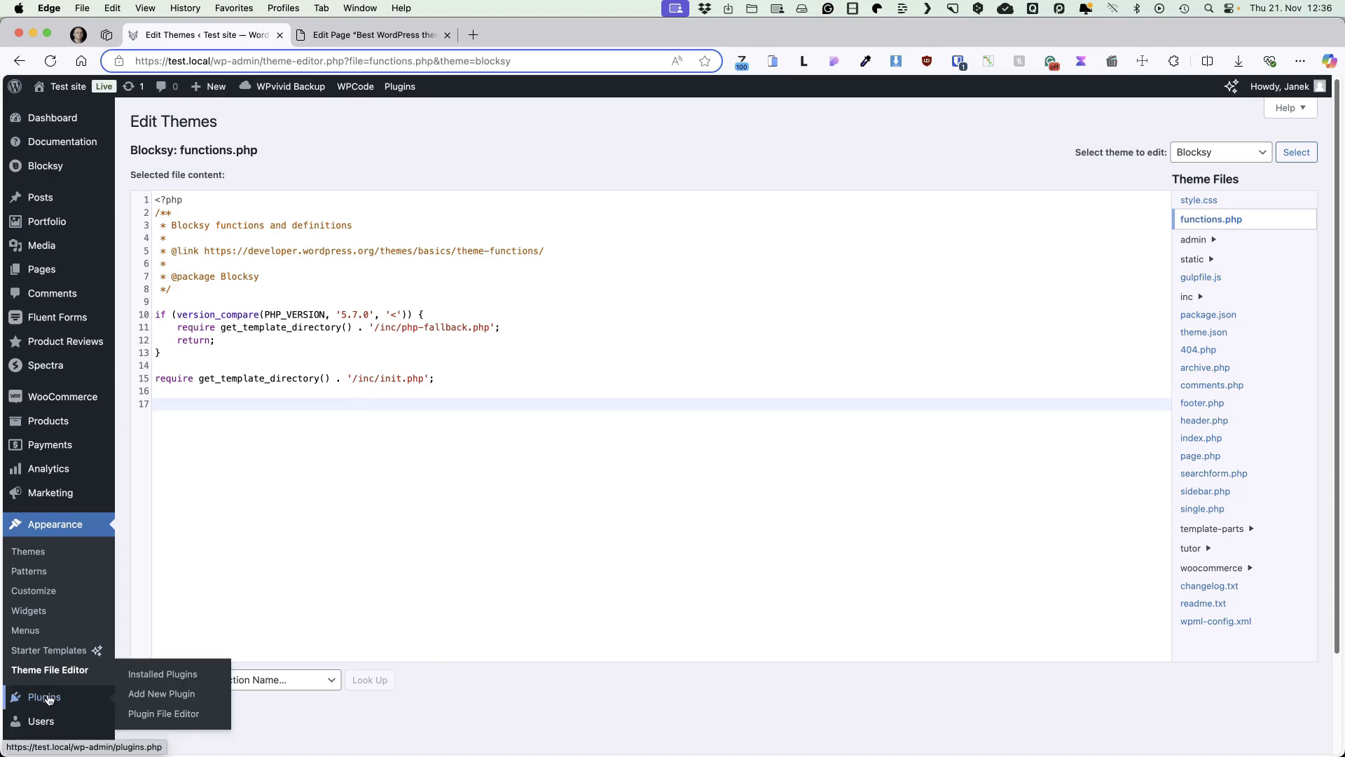
click(145, 699)
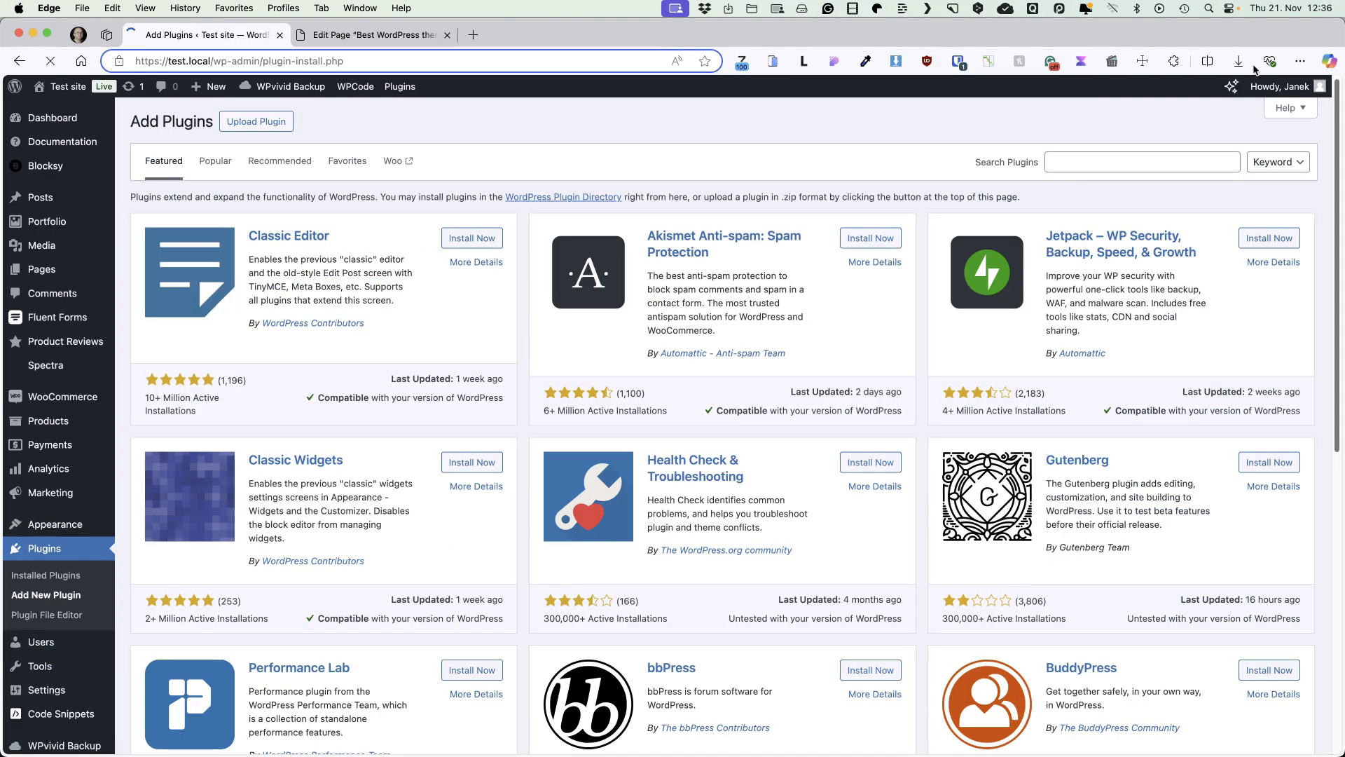
click(1082, 165)
text(wpcode)
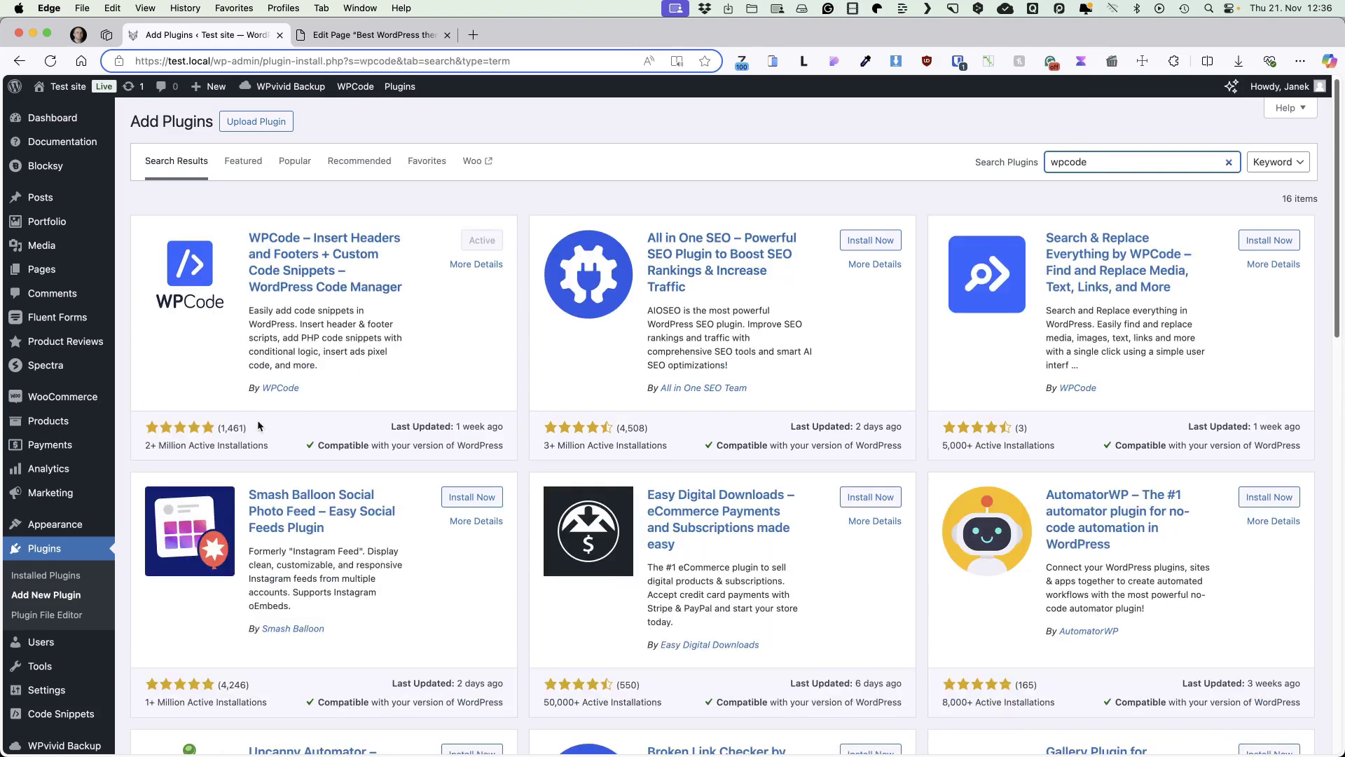
scroll(258, 419, down, 3)
mouse_move(49, 686)
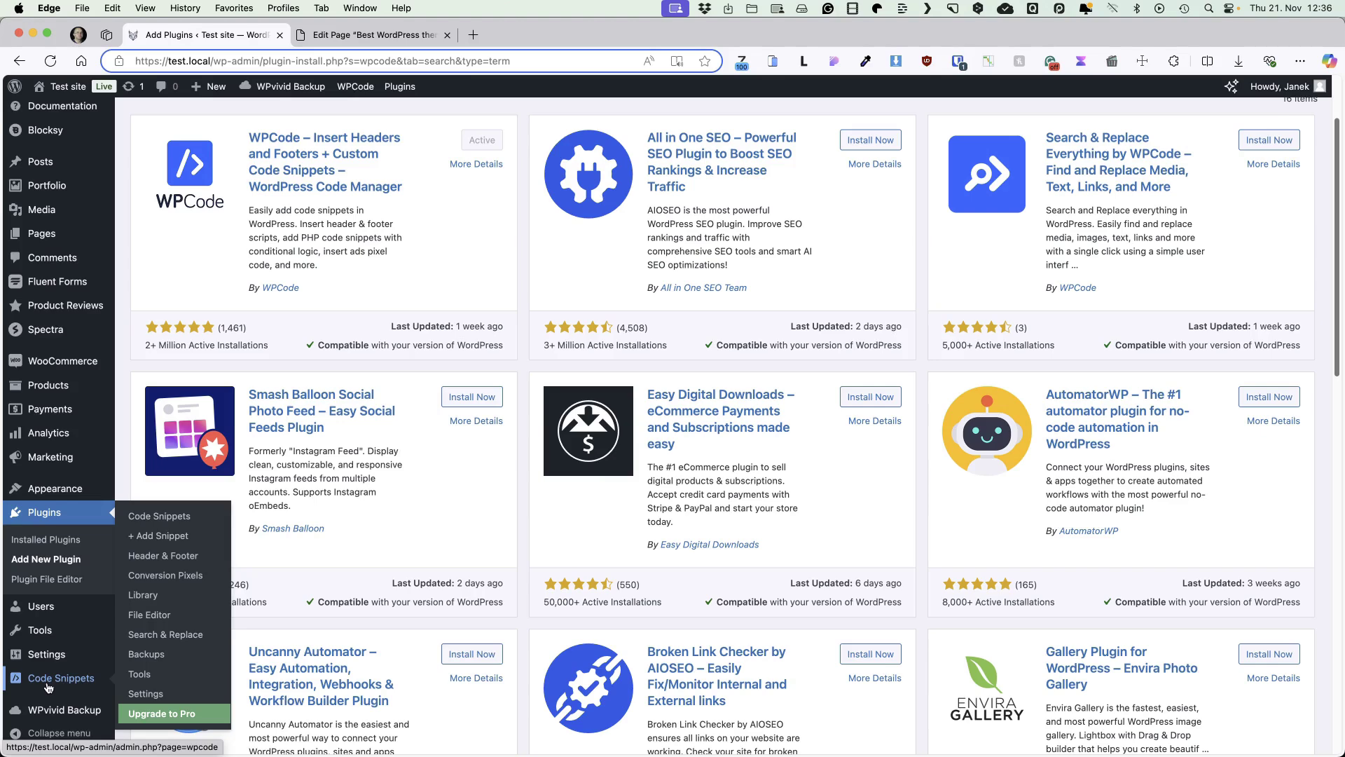
click(162, 535)
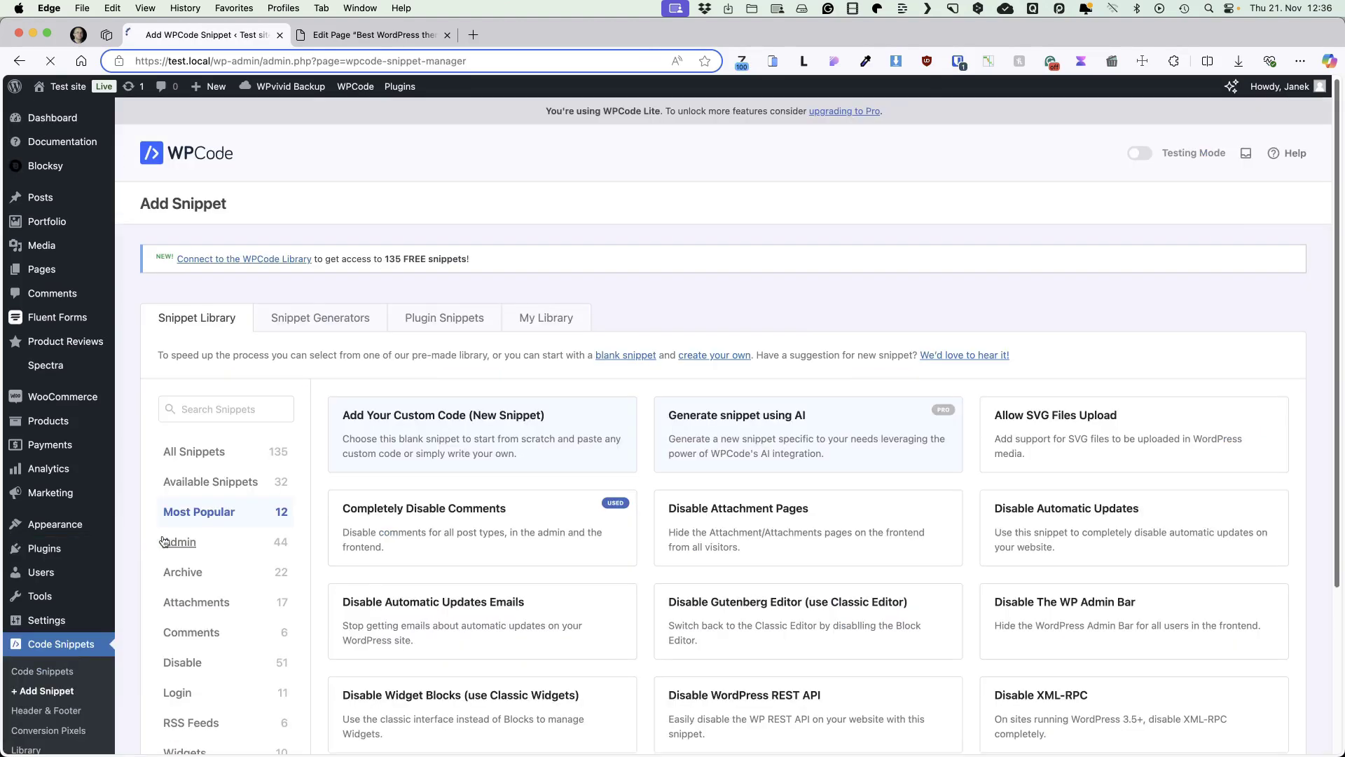
Add a custom snippet with PHP Snippet as its code type
mouse_move(448, 448)
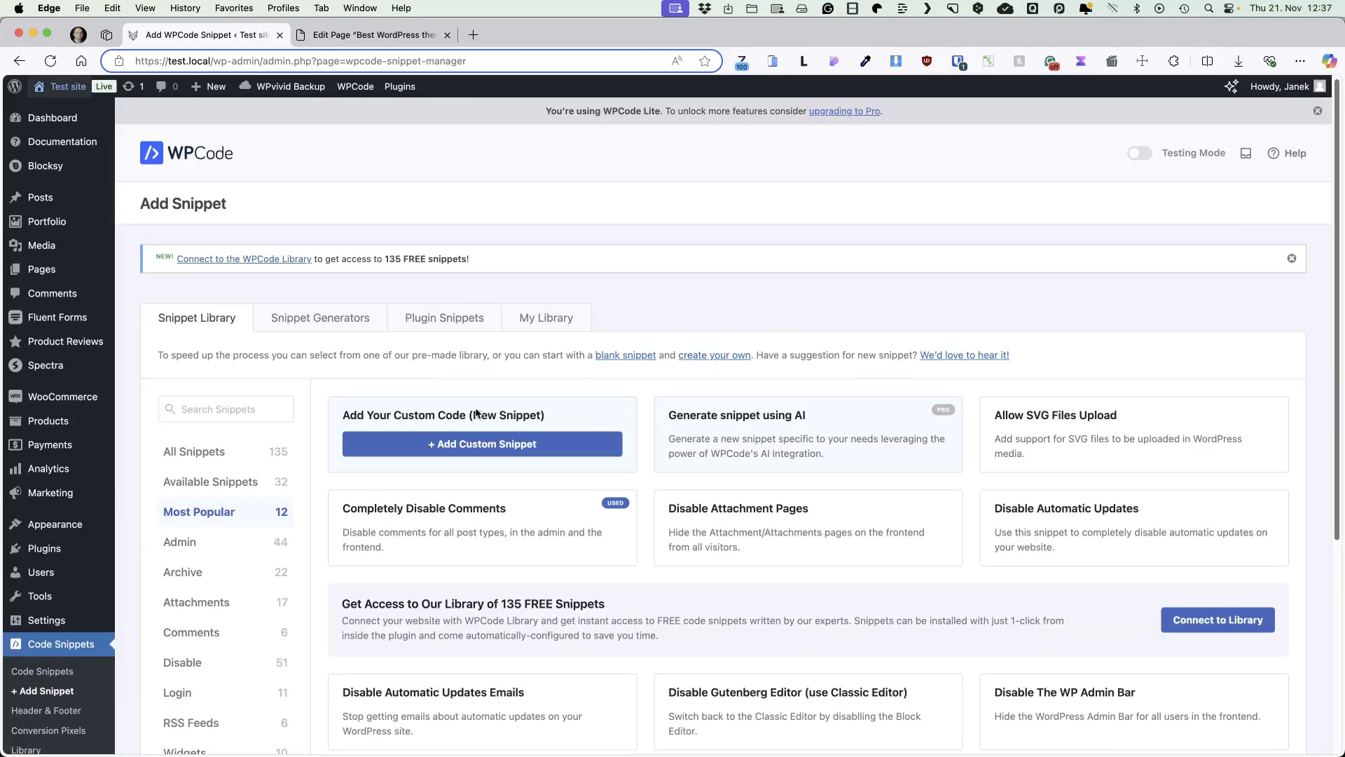
click(451, 447)
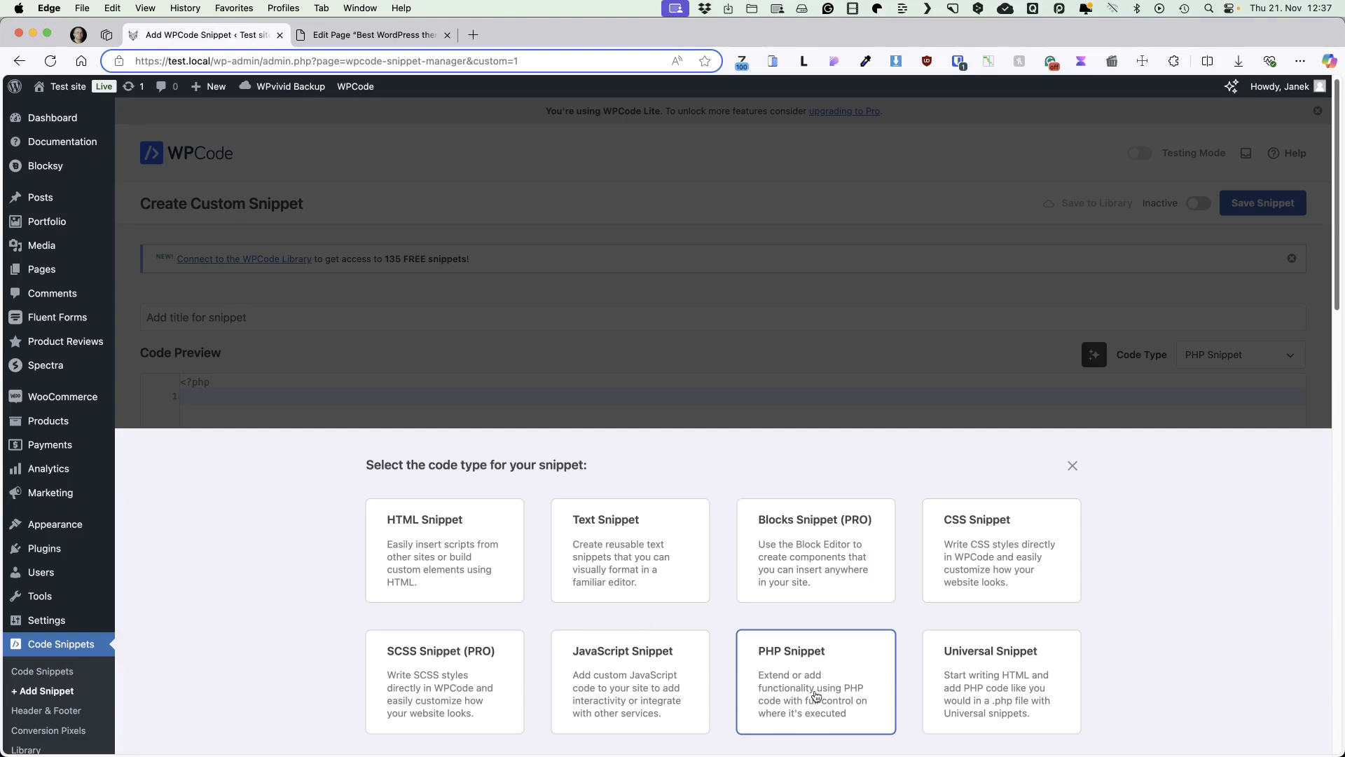
click(816, 696)
click(200, 318)
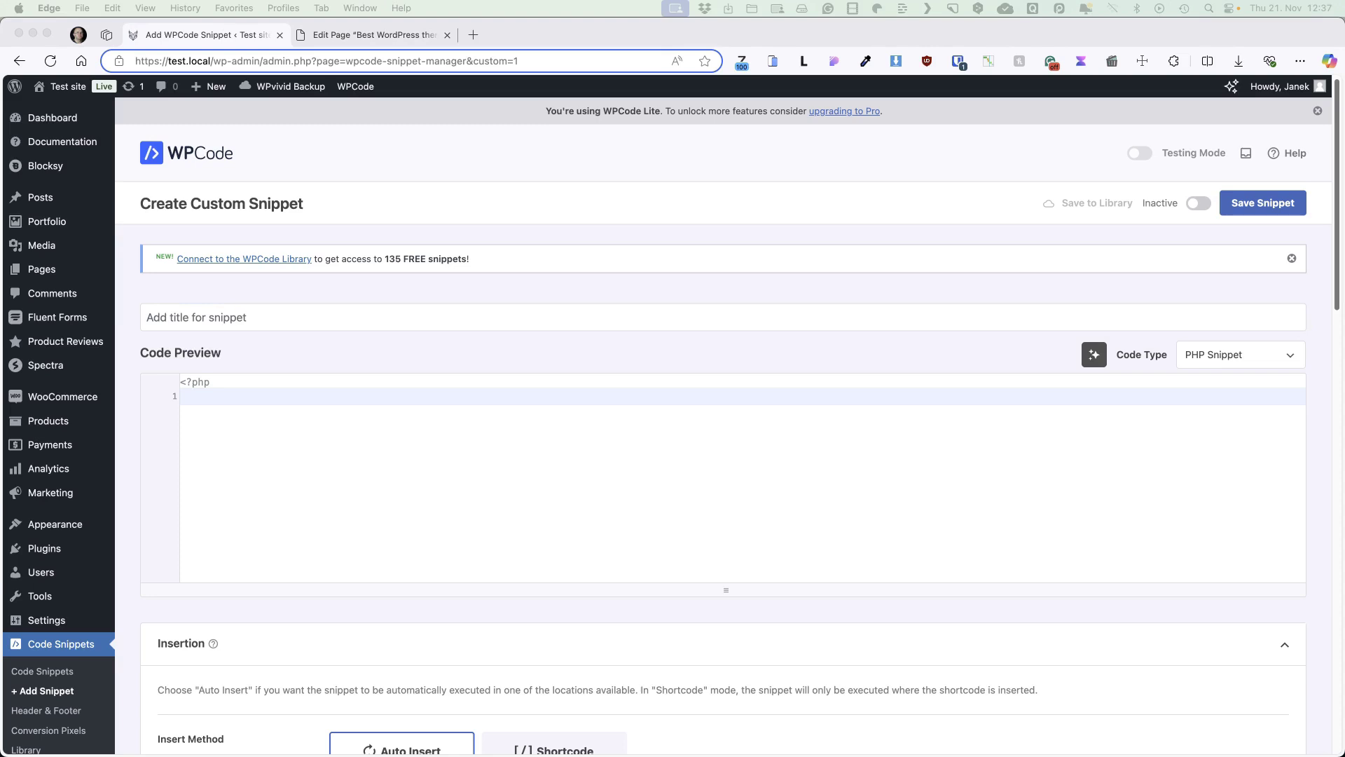
Paste the title 'Add "Add new" button on the Gutenberg header' and its PHP code
click(256, 310)
text(Add "Add new" button on the Gutenberg header)
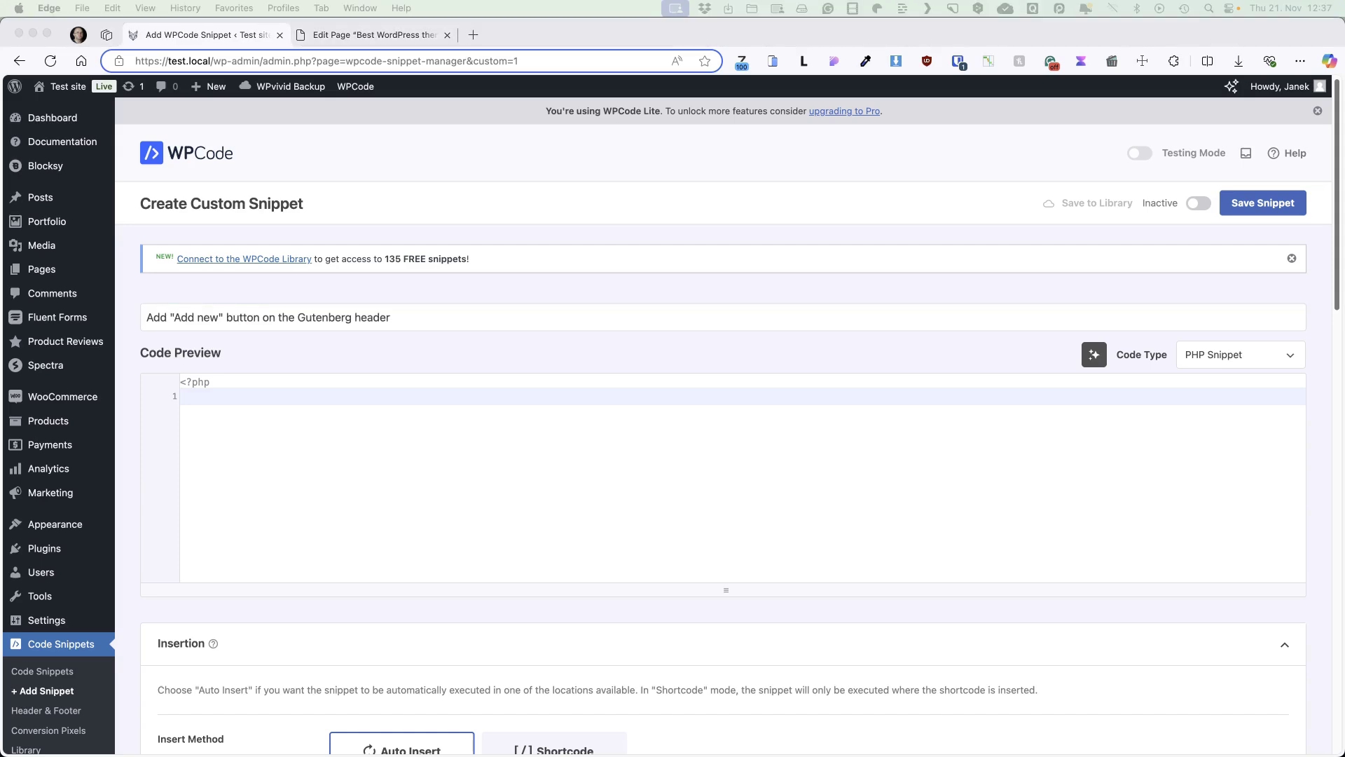
click(285, 385)
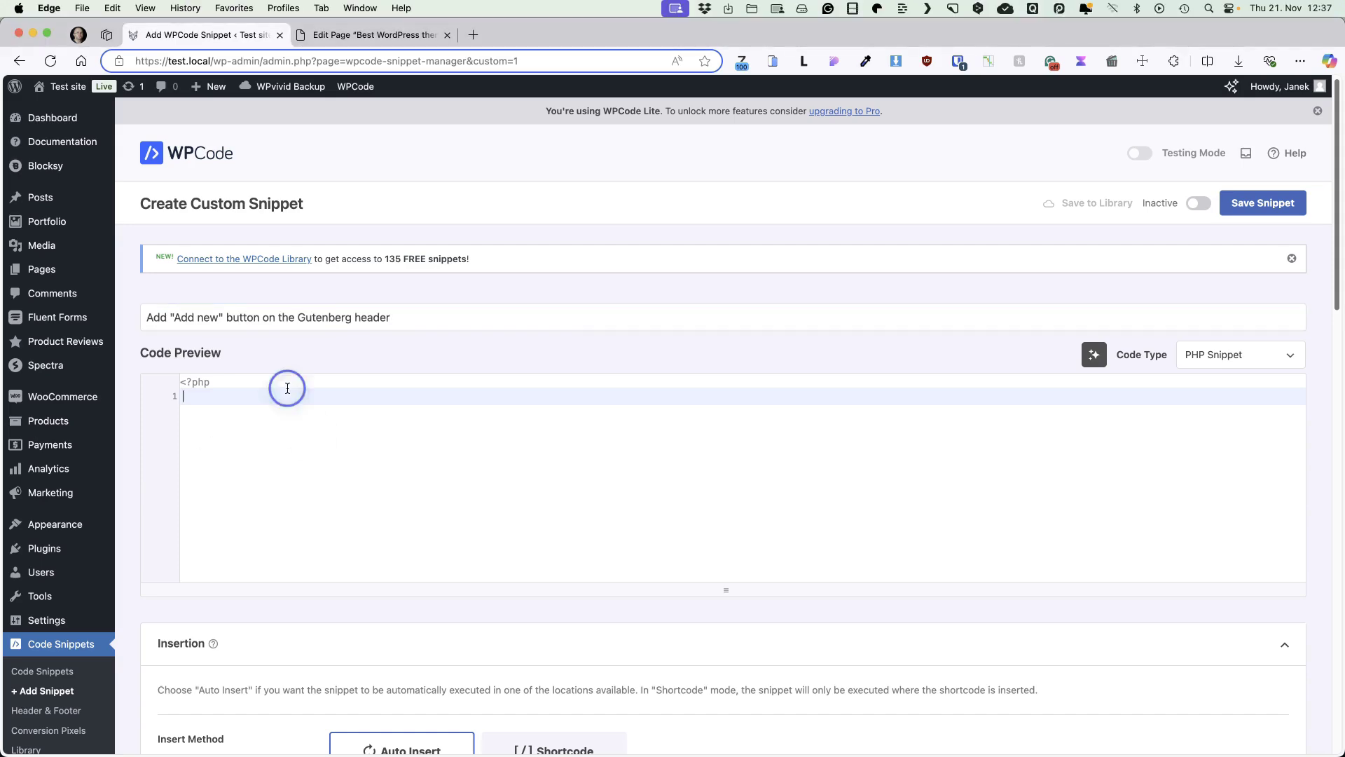
key(super+v)
Set the snippet's location to Admin Only, make it Active, and save it
scroll(565, 487, down, 4)
scroll(564, 488, down, 3)
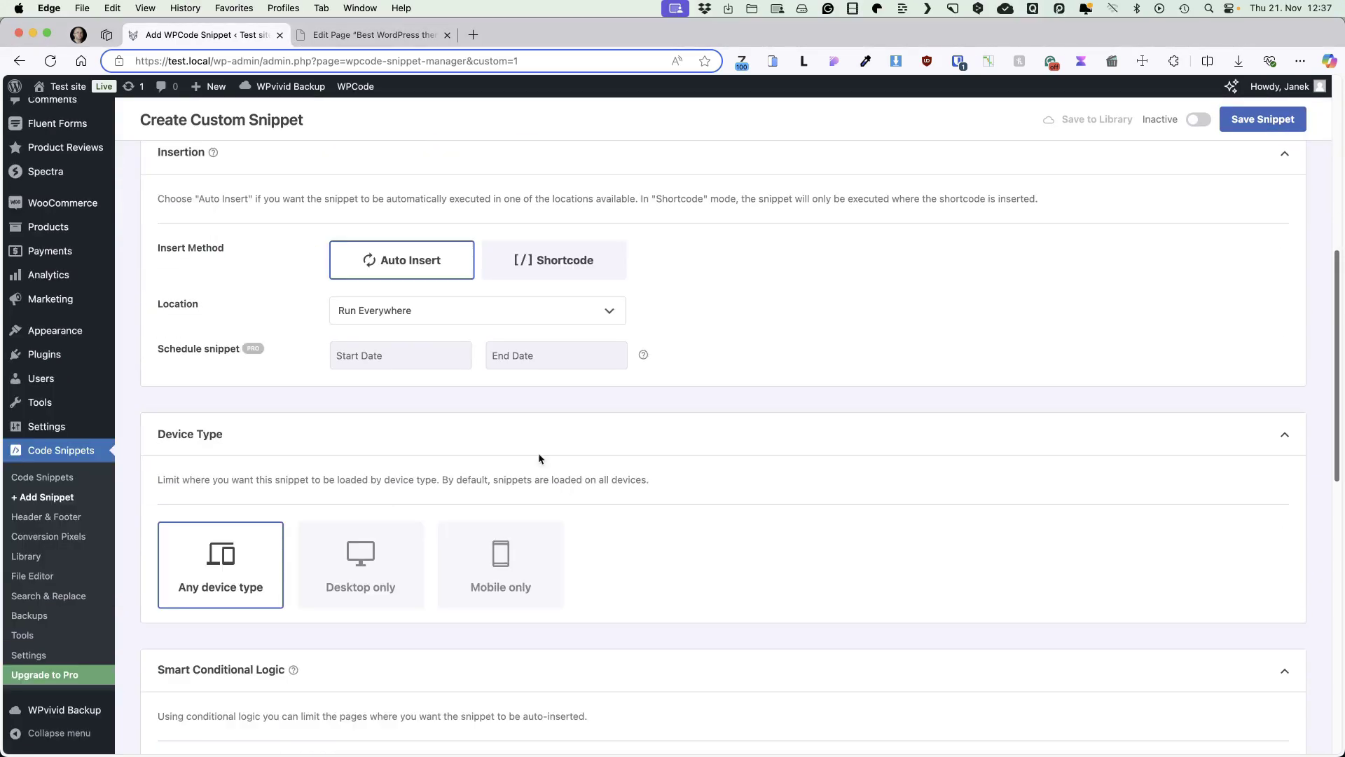
click(405, 316)
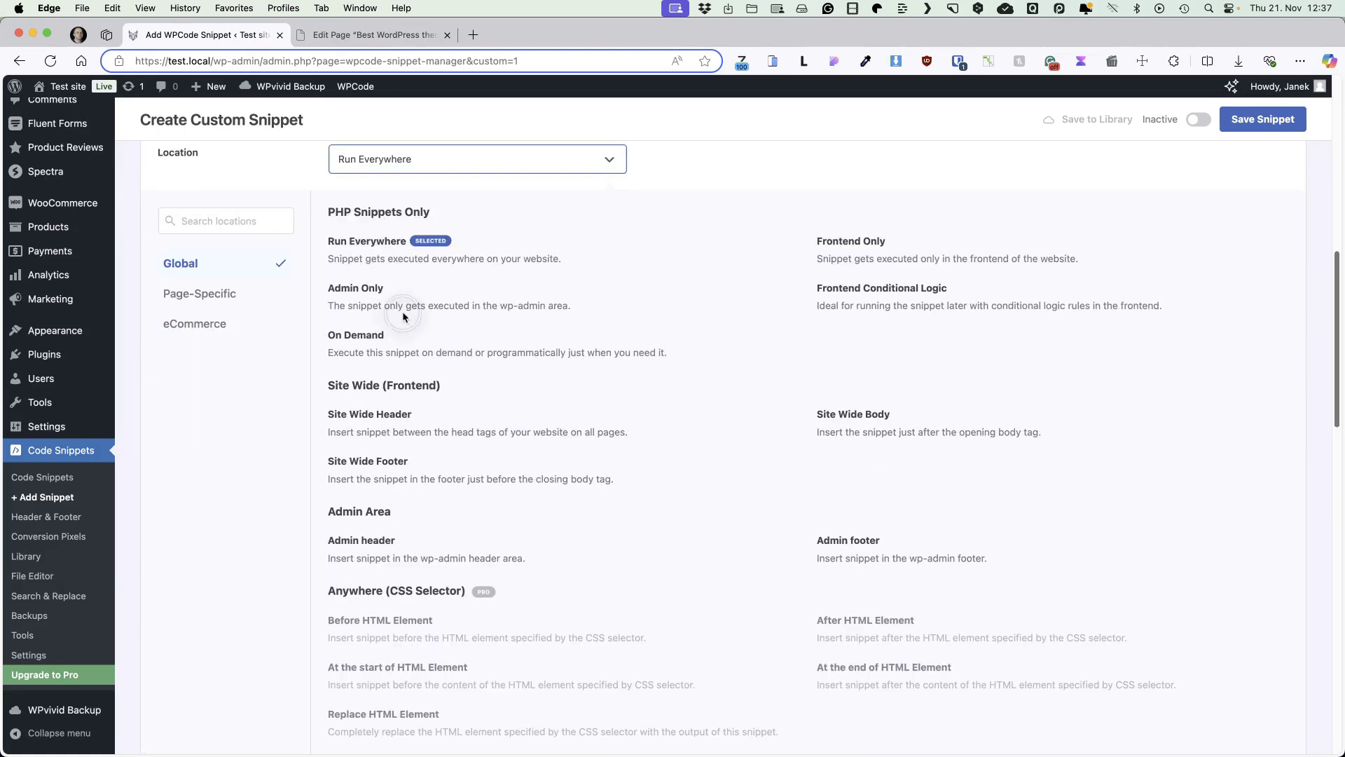
click(358, 294)
scroll(784, 400, up, 7)
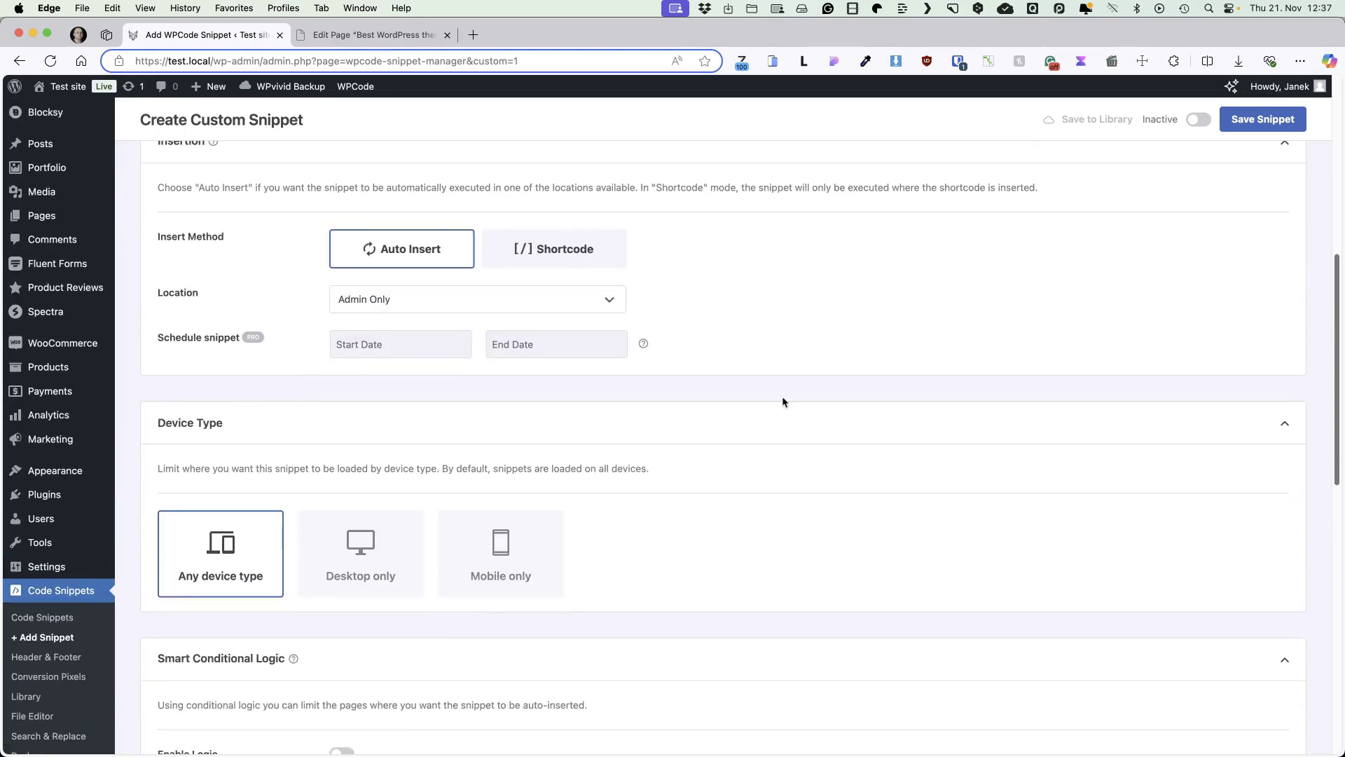
click(1199, 119)
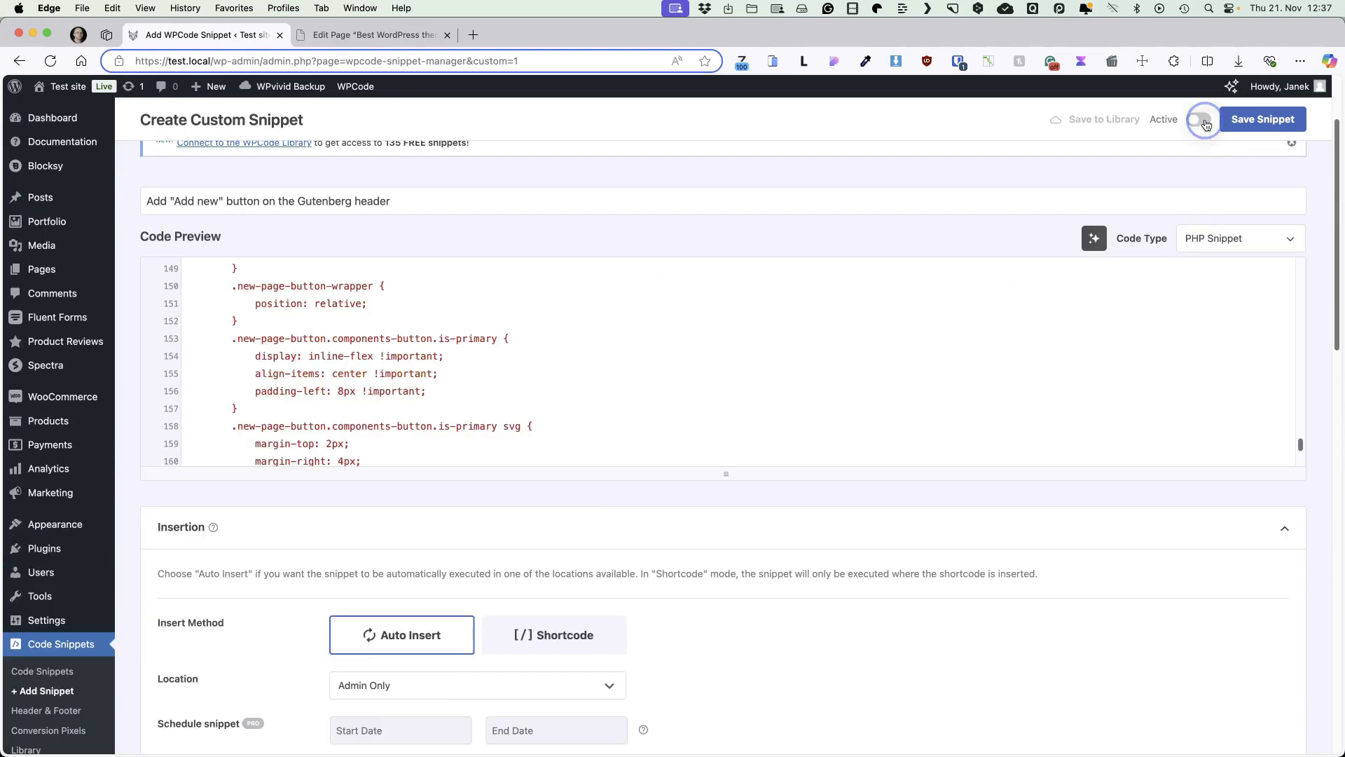
click(1263, 119)
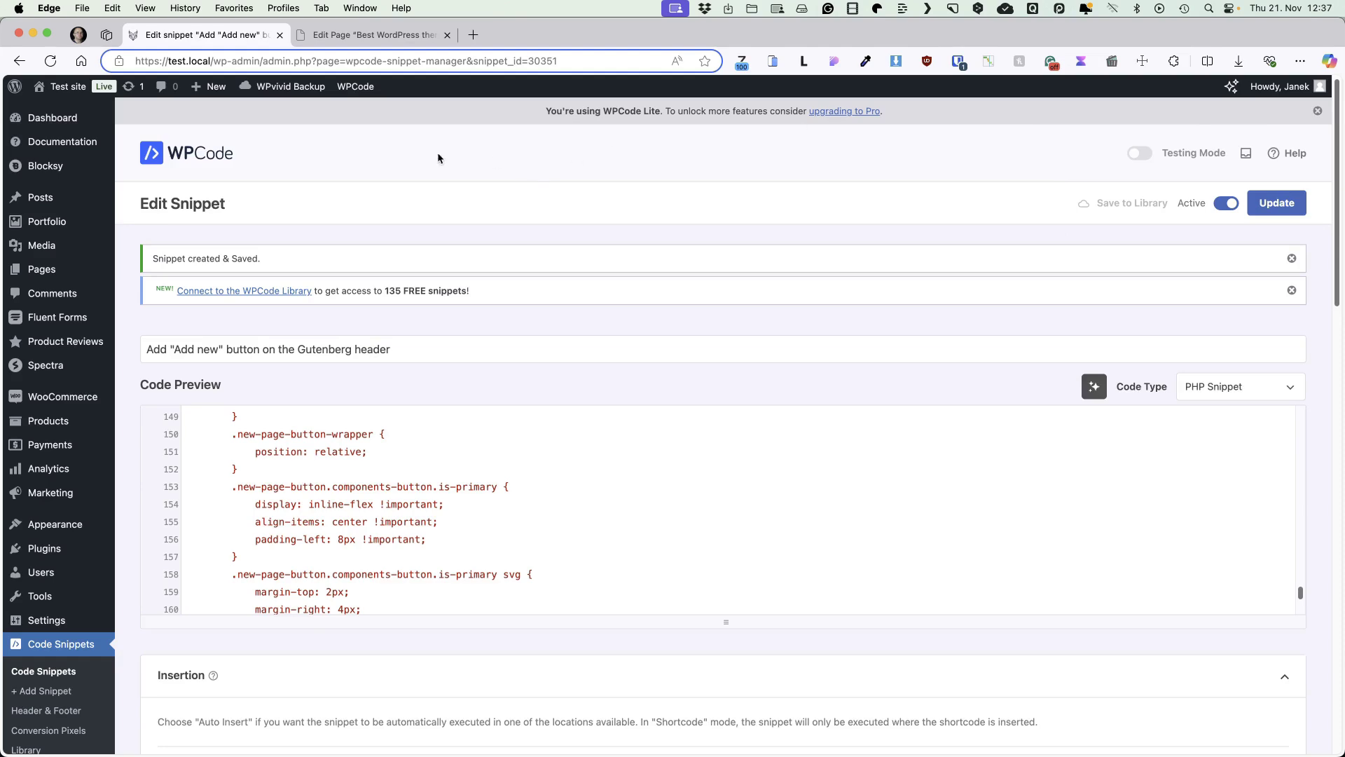
Open the Hello there post for editing from the Posts list in a new tab
mouse_move(70, 198)
super+click(167, 204)
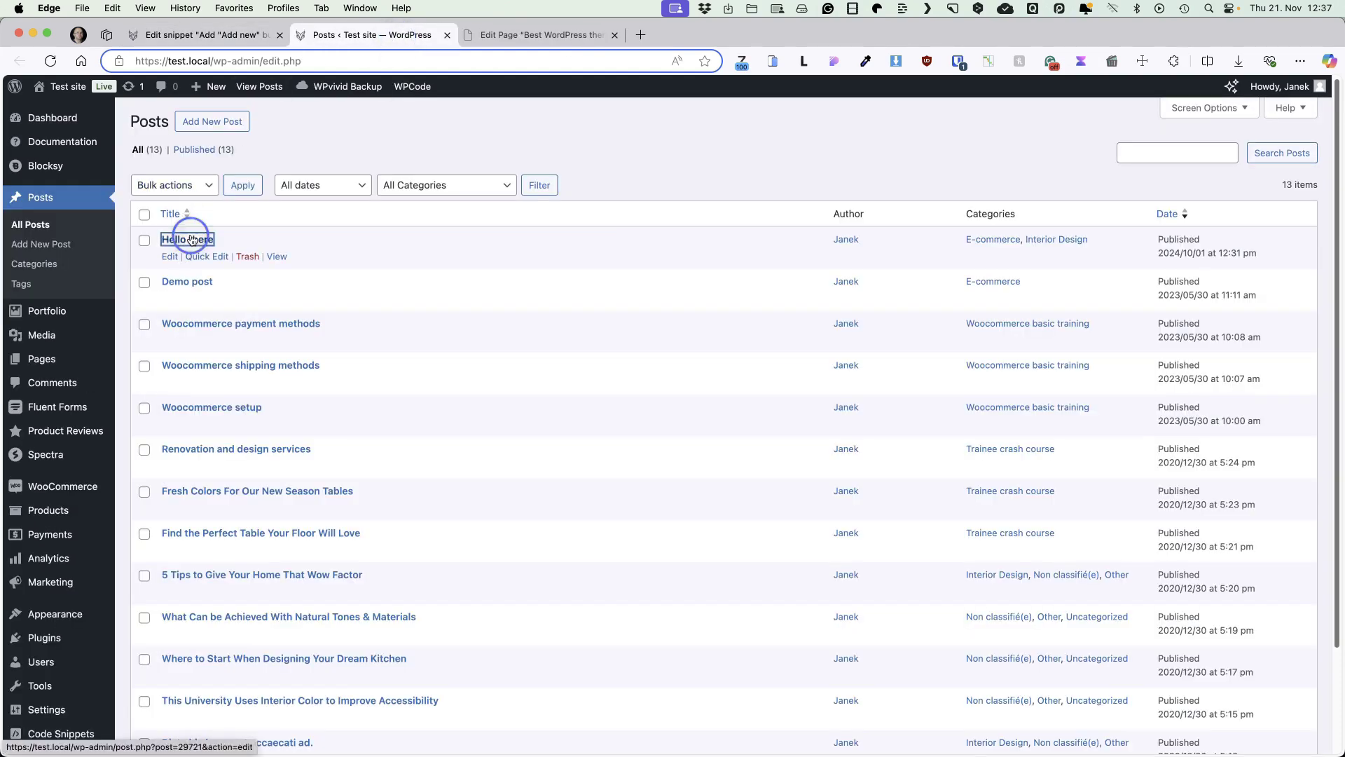
click(187, 238)
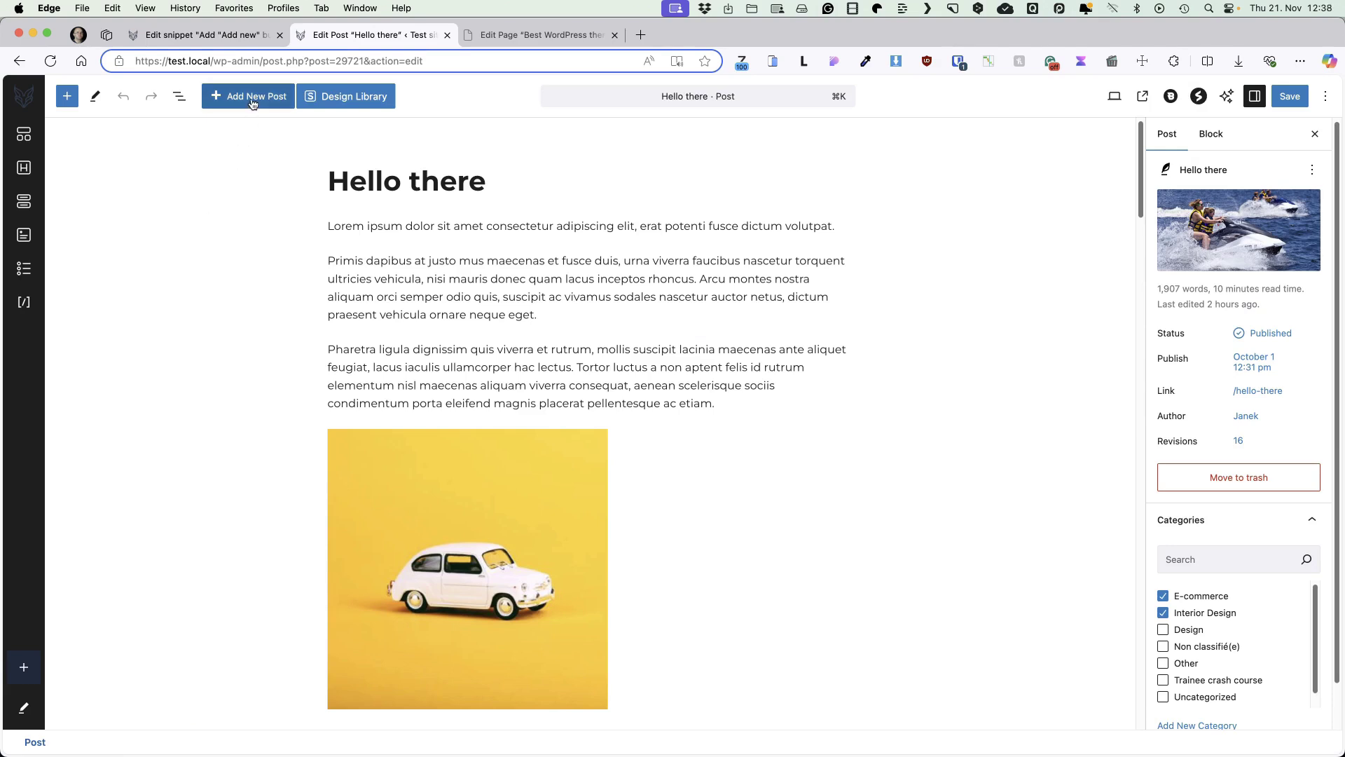
Update the add-new-button snippet, then reload the Hello there post editor
click(203, 34)
click(1277, 203)
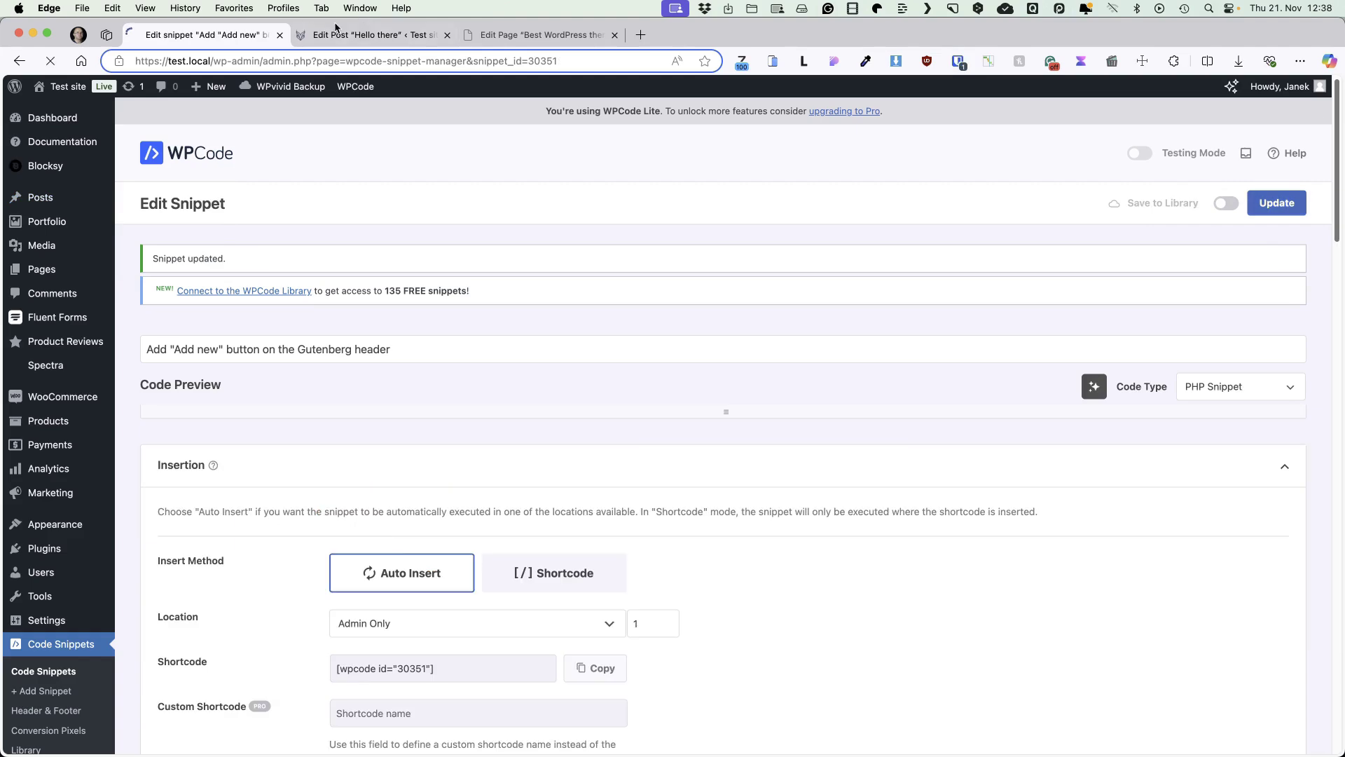
click(336, 28)
key(super+r)
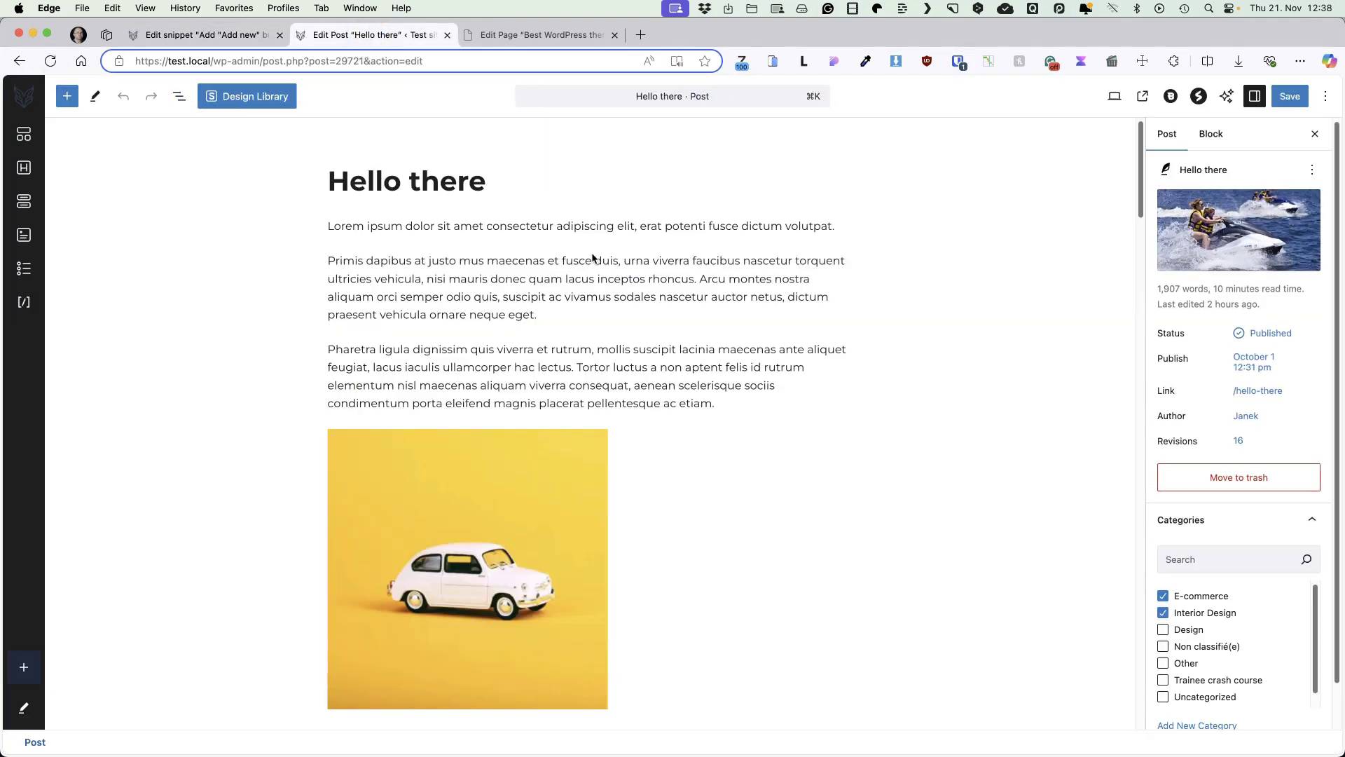
mouse_move(637, 245)
Toggle the editor's fullscreen mode off and back on, then leave for the Posts list
click(1325, 96)
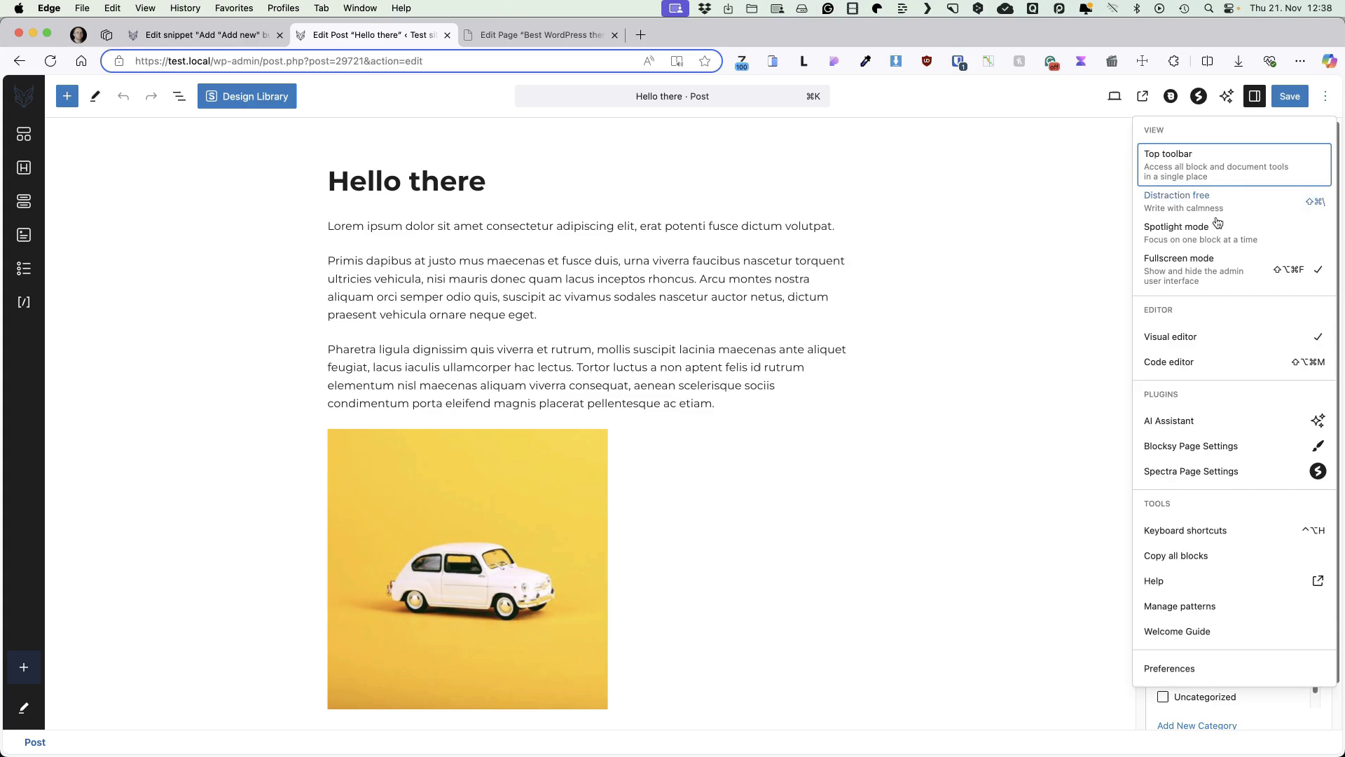
click(1178, 269)
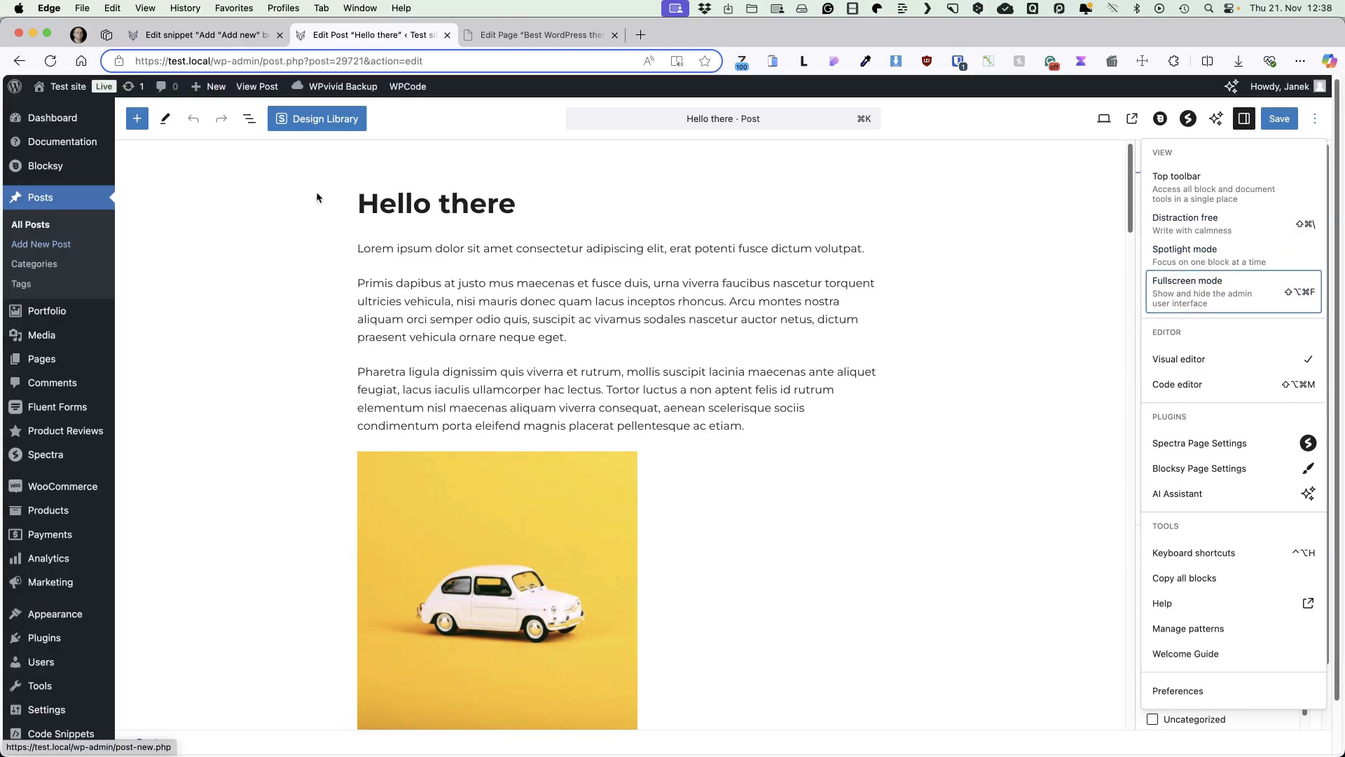
click(1315, 119)
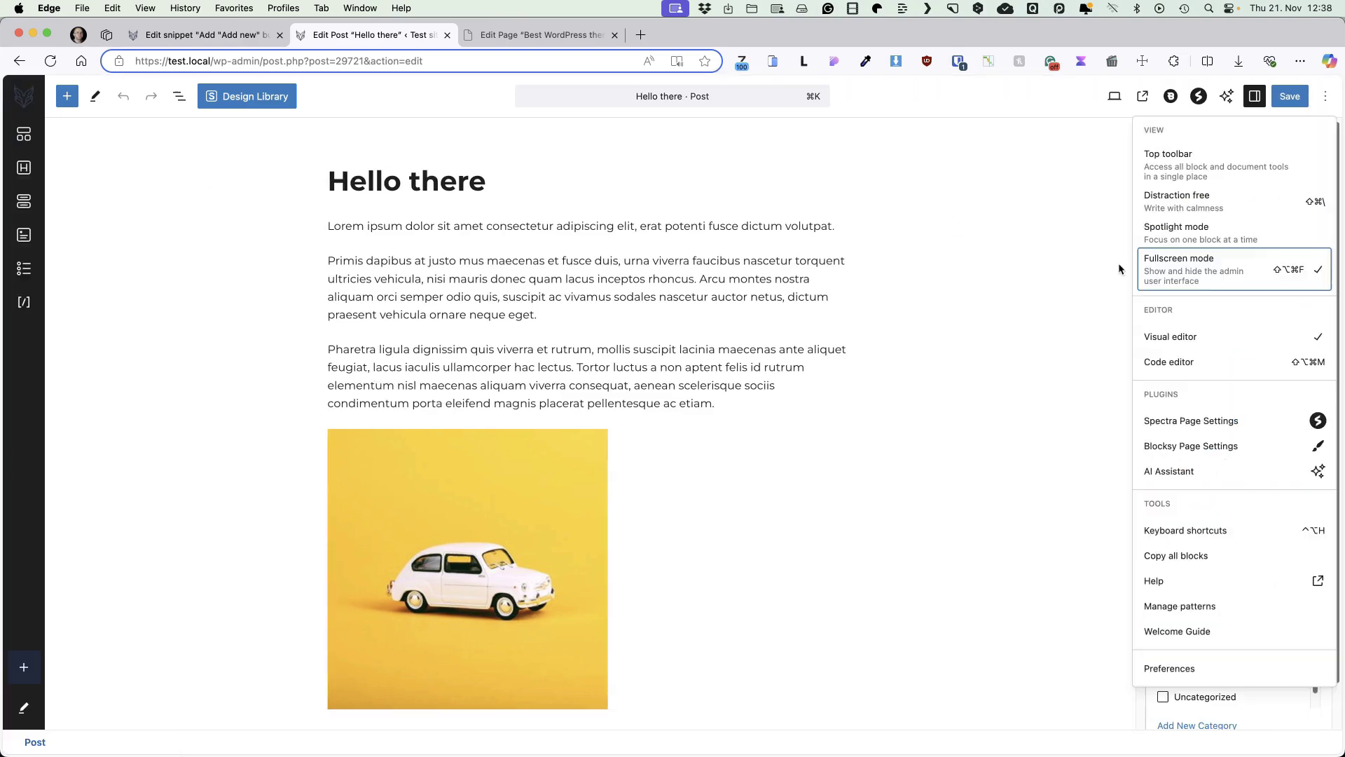
click(16, 99)
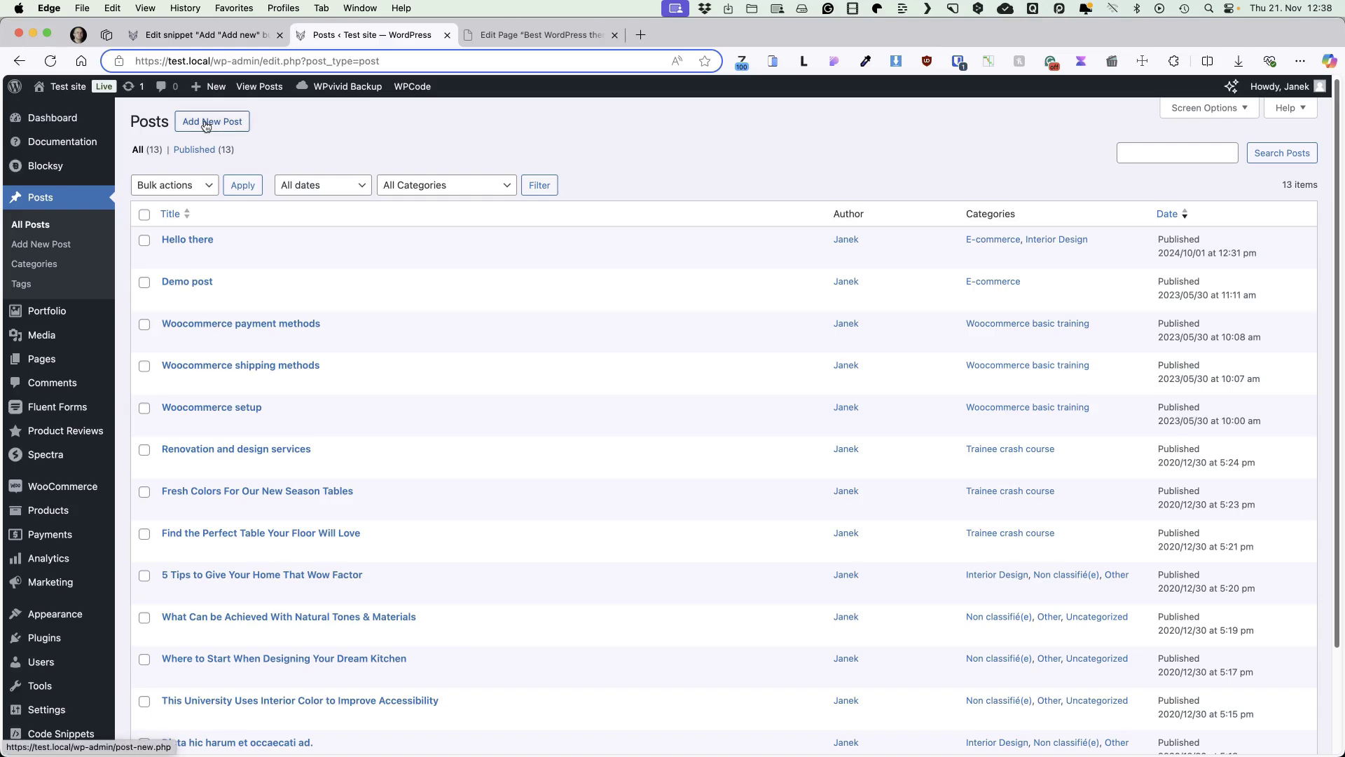
Activate the add-new-button snippet, reopen Hello there, and start a new post from Add New Post
click(224, 35)
click(1220, 204)
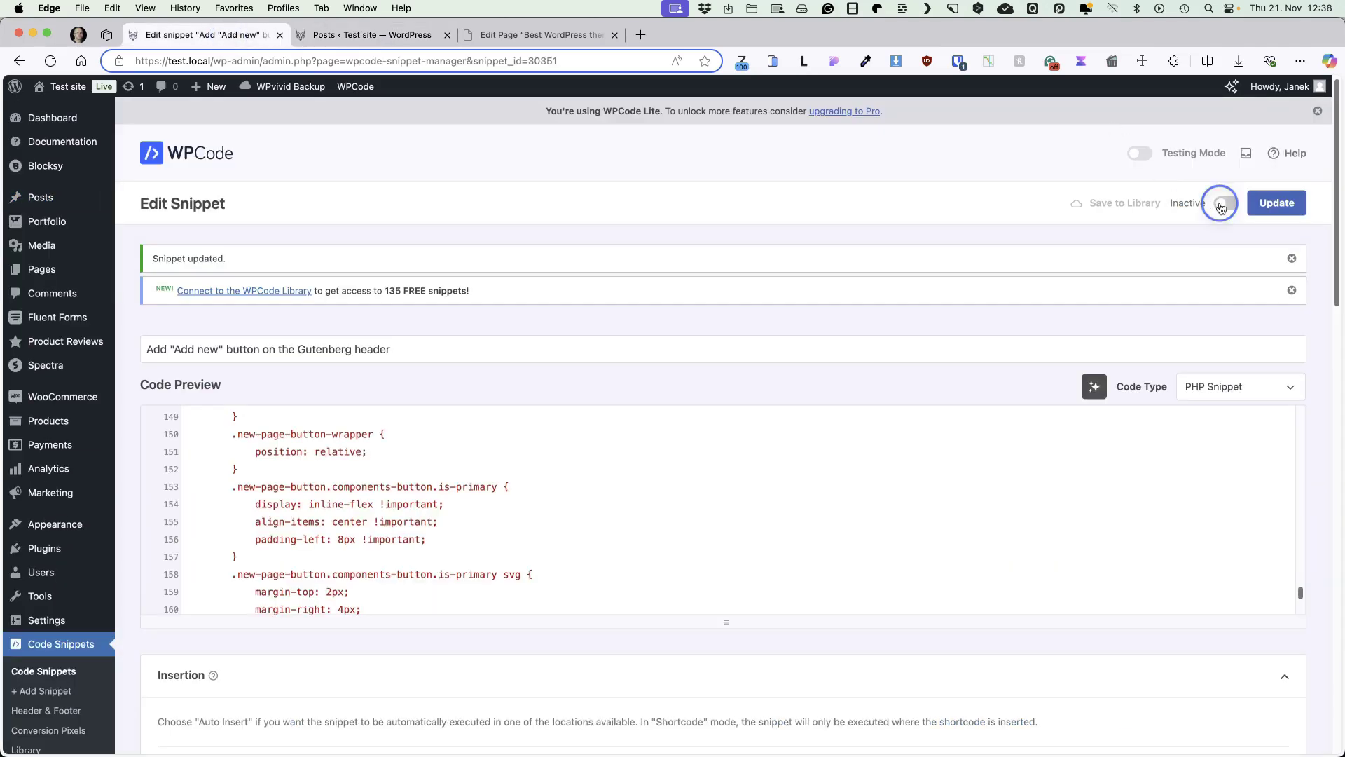
click(365, 35)
click(190, 234)
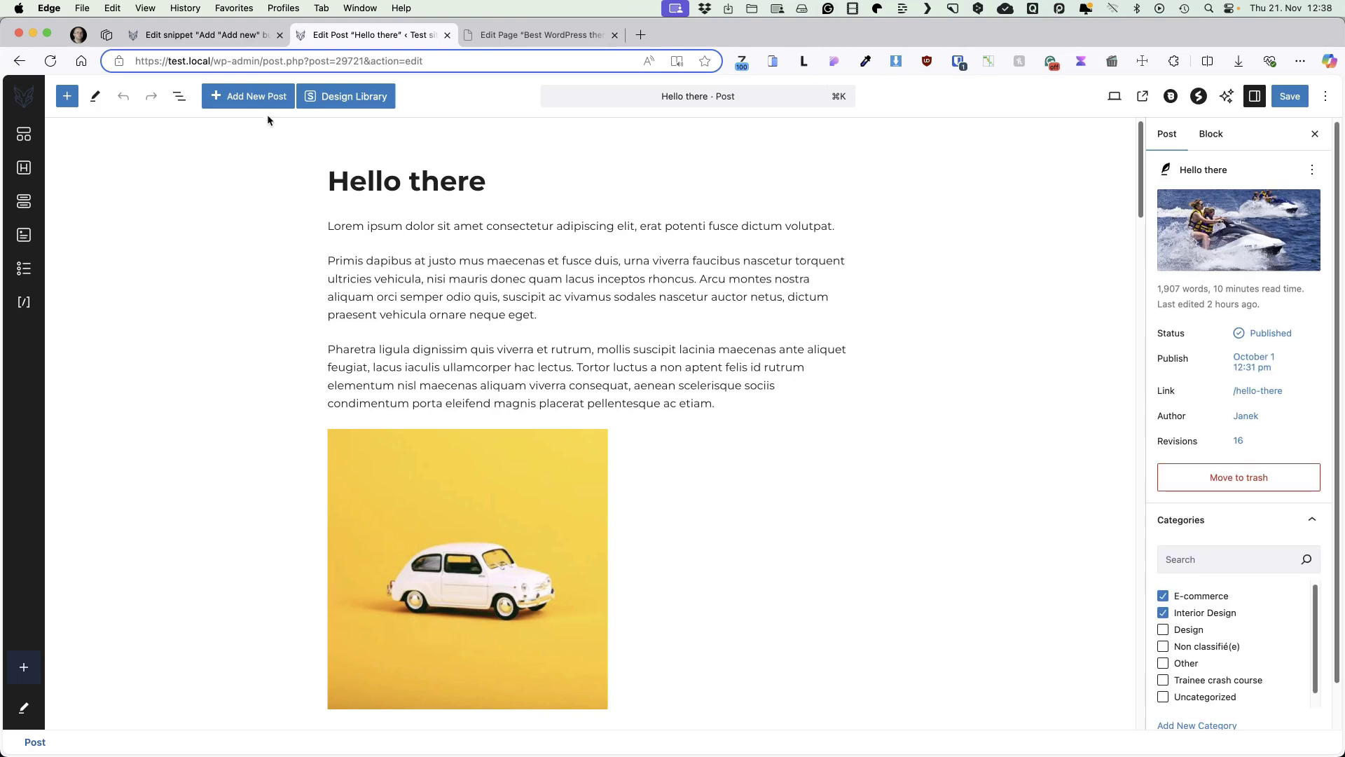
click(246, 95)
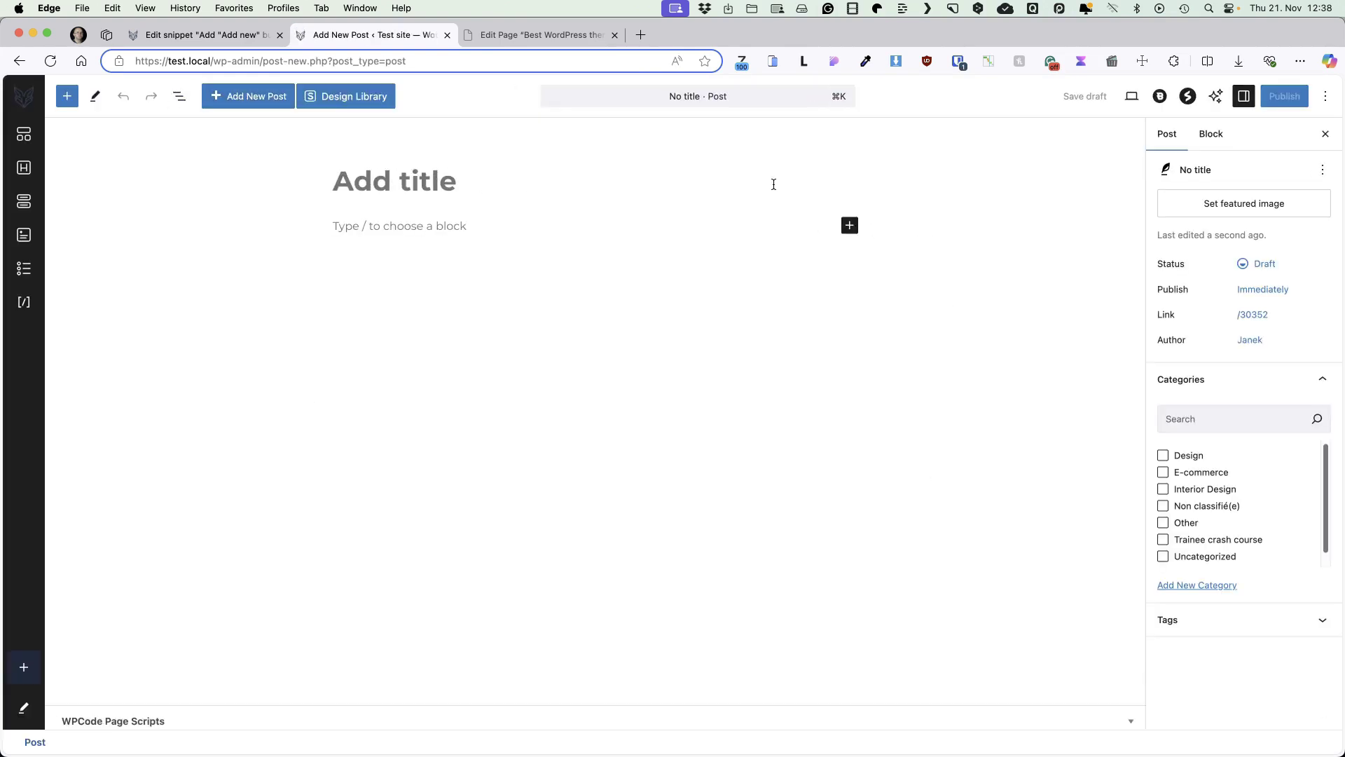
Open the A Site page in the editor, then leave it without saving
click(24, 96)
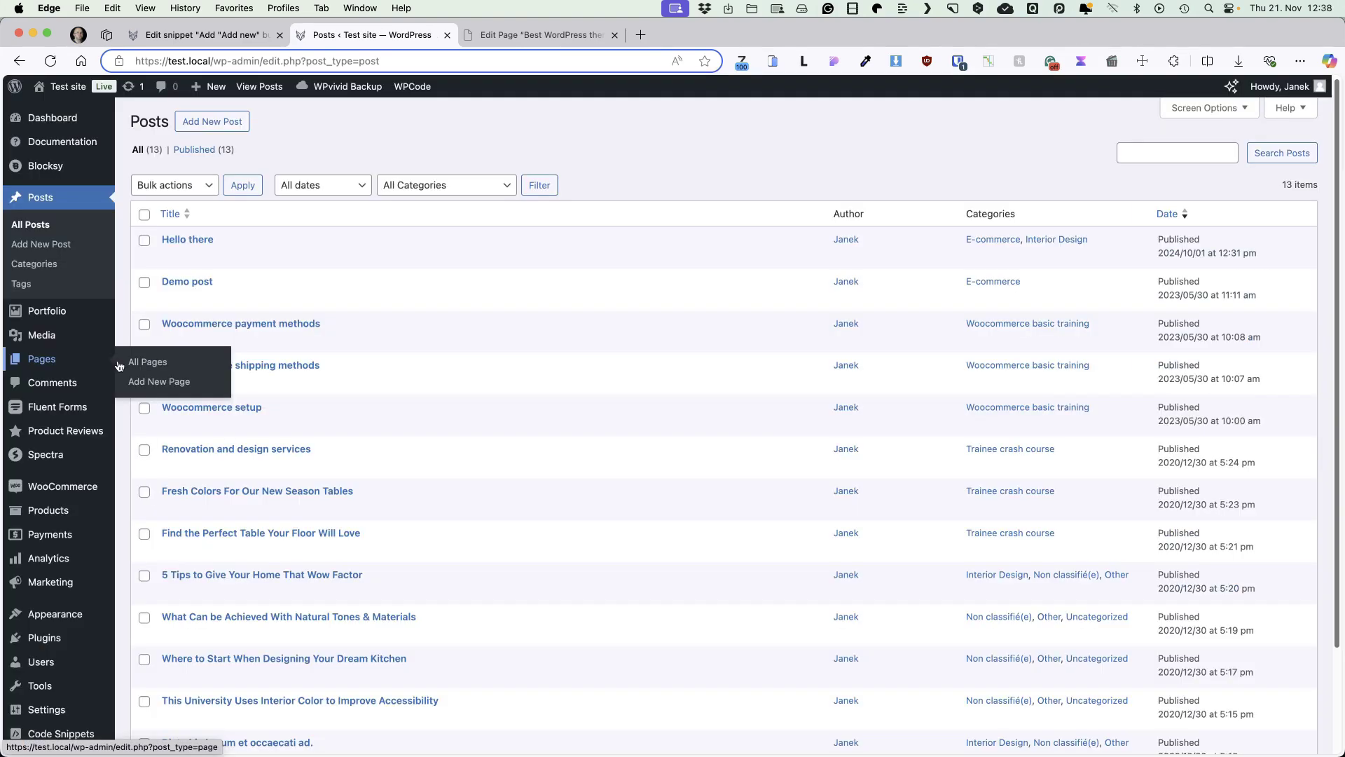
click(145, 361)
click(179, 244)
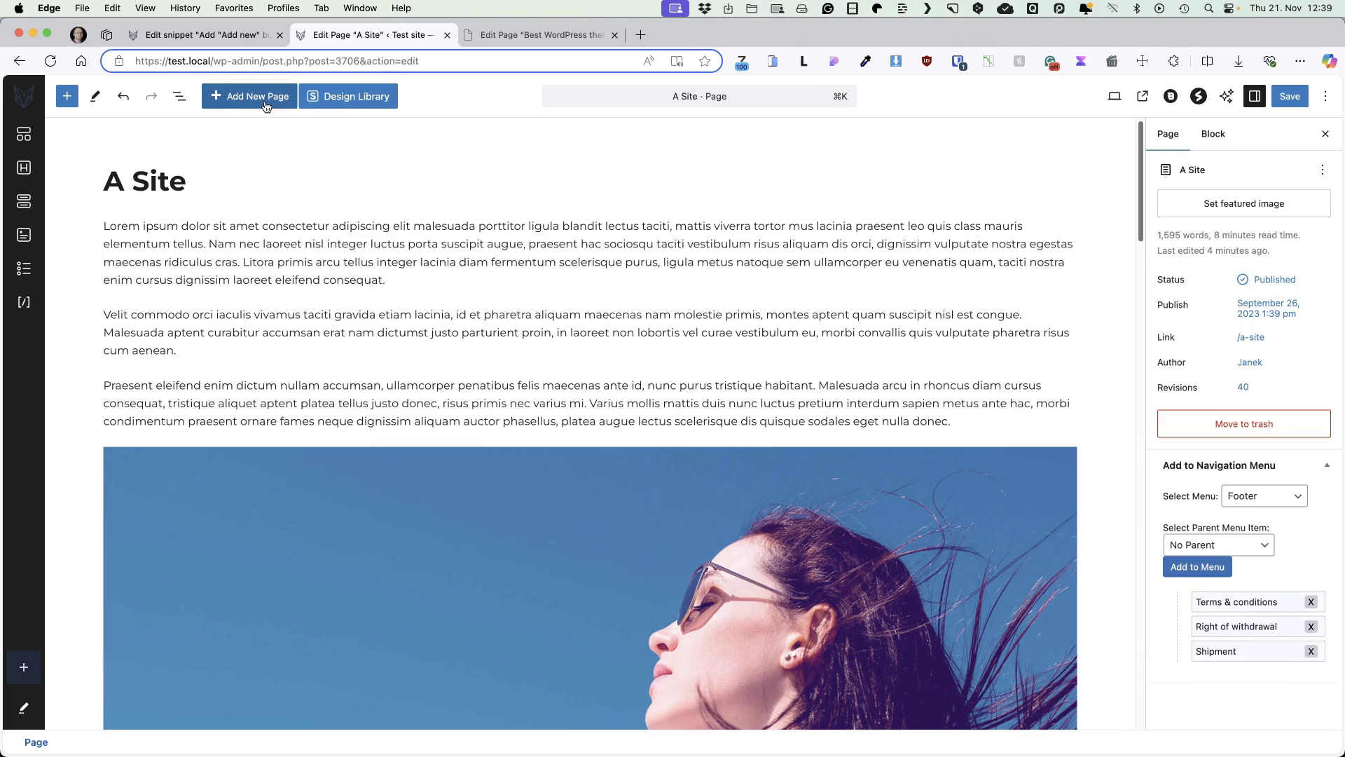
click(24, 96)
click(711, 288)
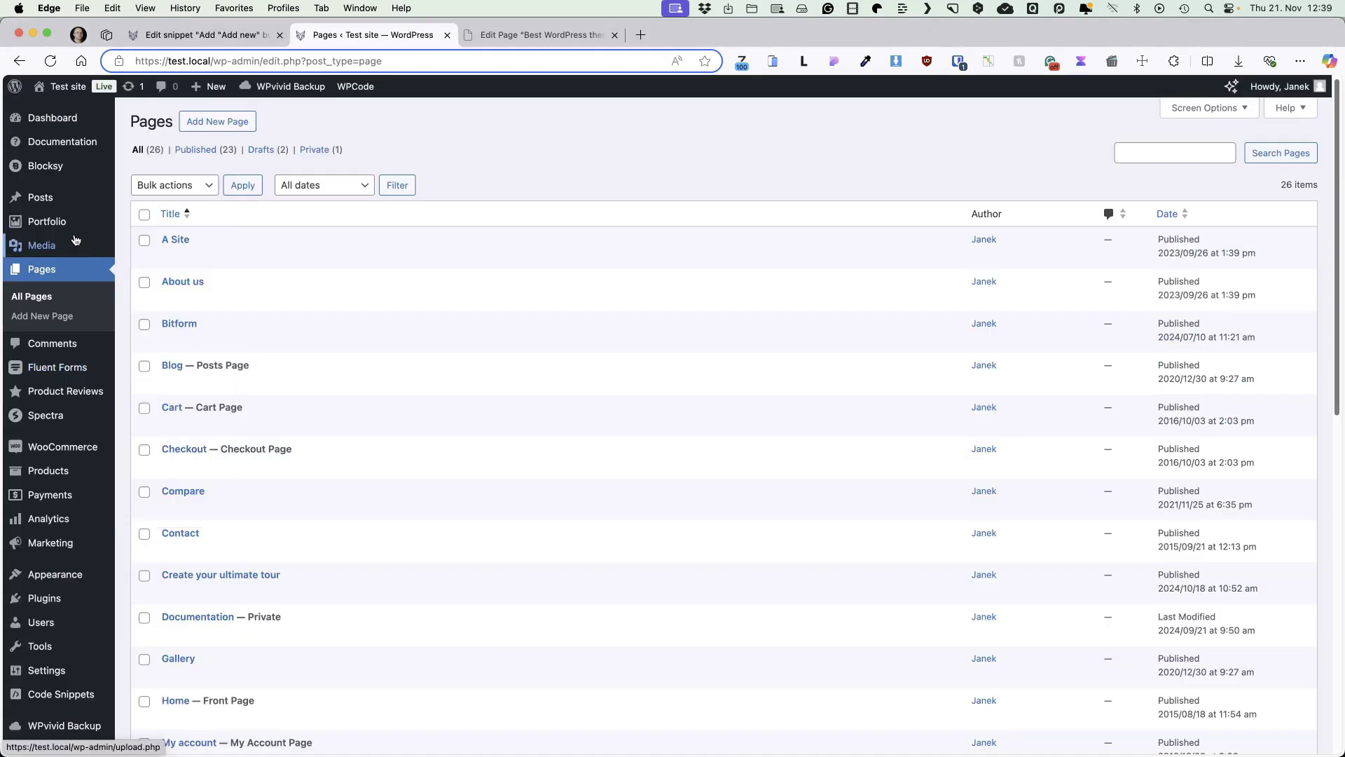
Open the Aloha portfolio project in the editor, then return to the projects list
mouse_move(98, 222)
click(150, 226)
click(205, 236)
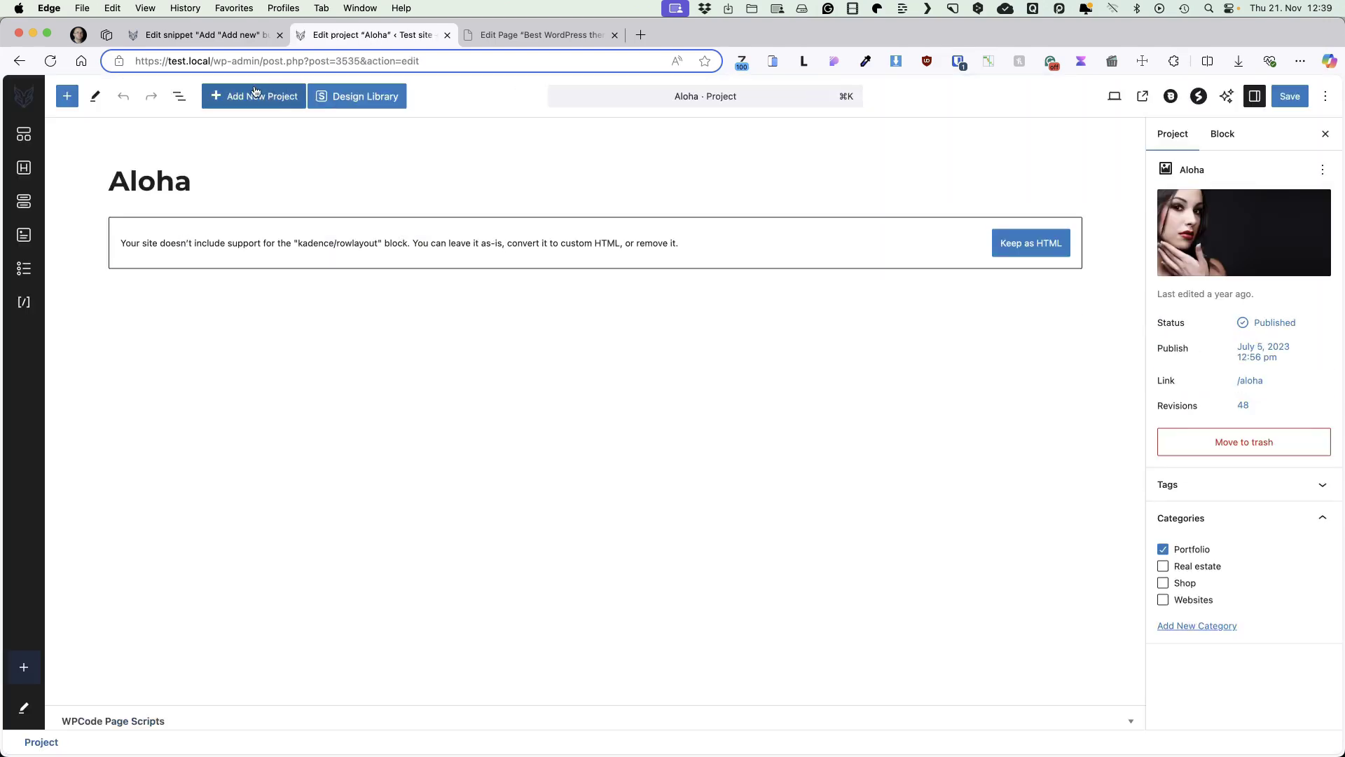
click(30, 102)
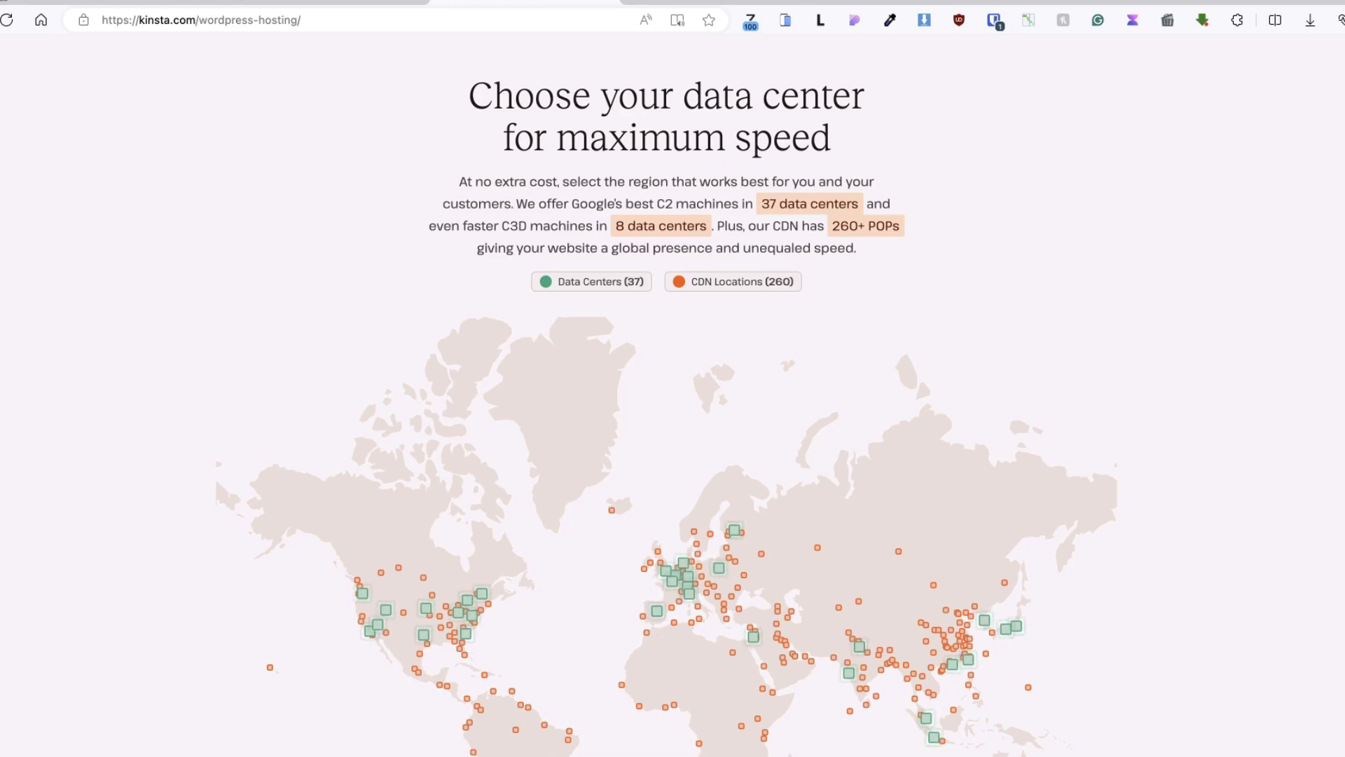
Browse Kinsta's data-center and security sections, then open WPCode's Add Snippet library
scroll(91, 424, down, 10)
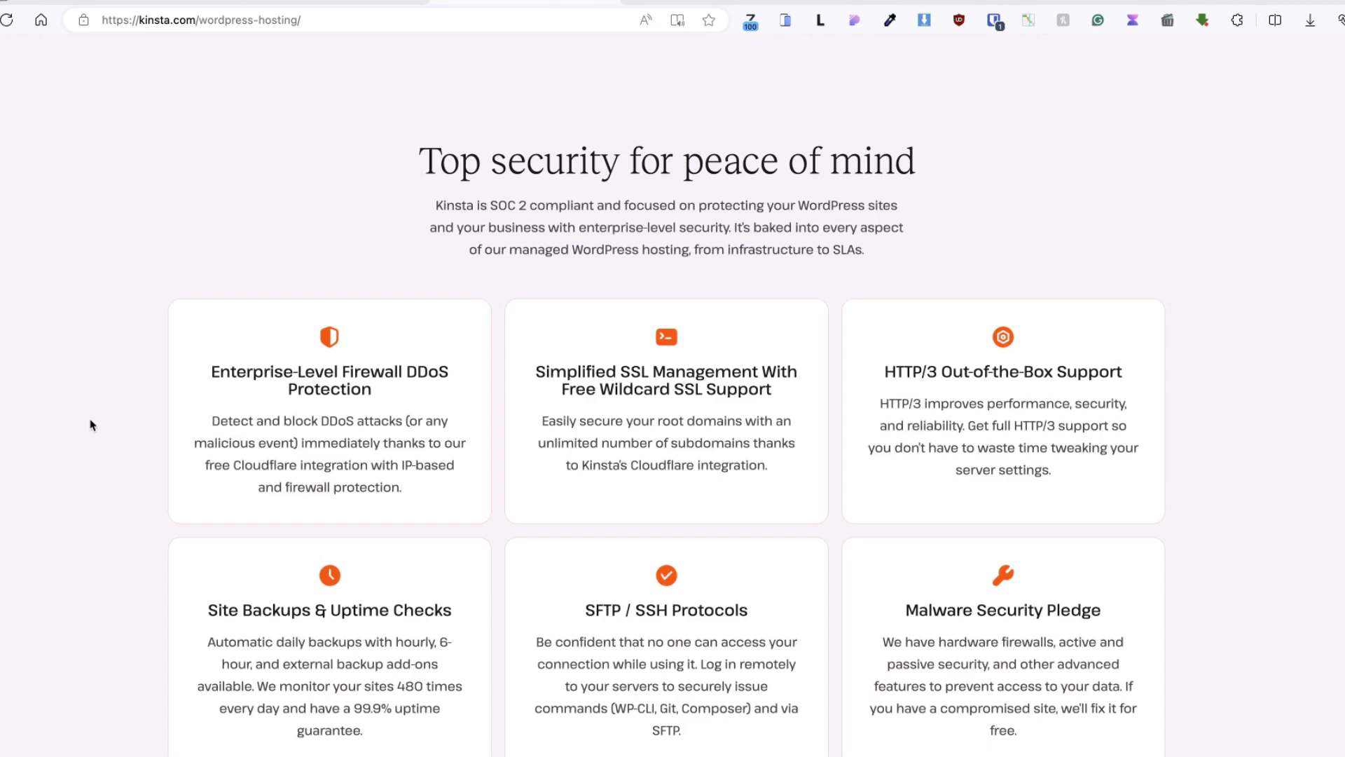
scroll(91, 424, down, 1)
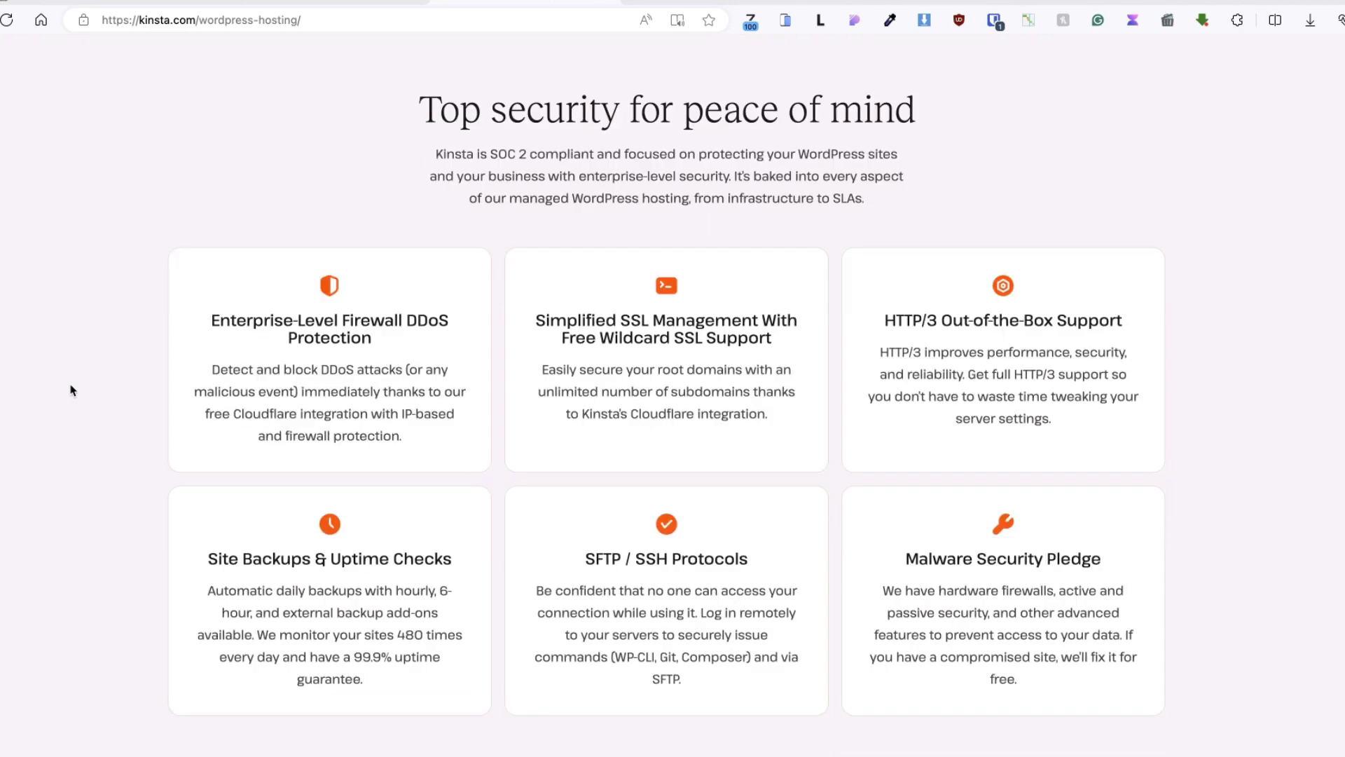
scroll(1132, 623, up, 10)
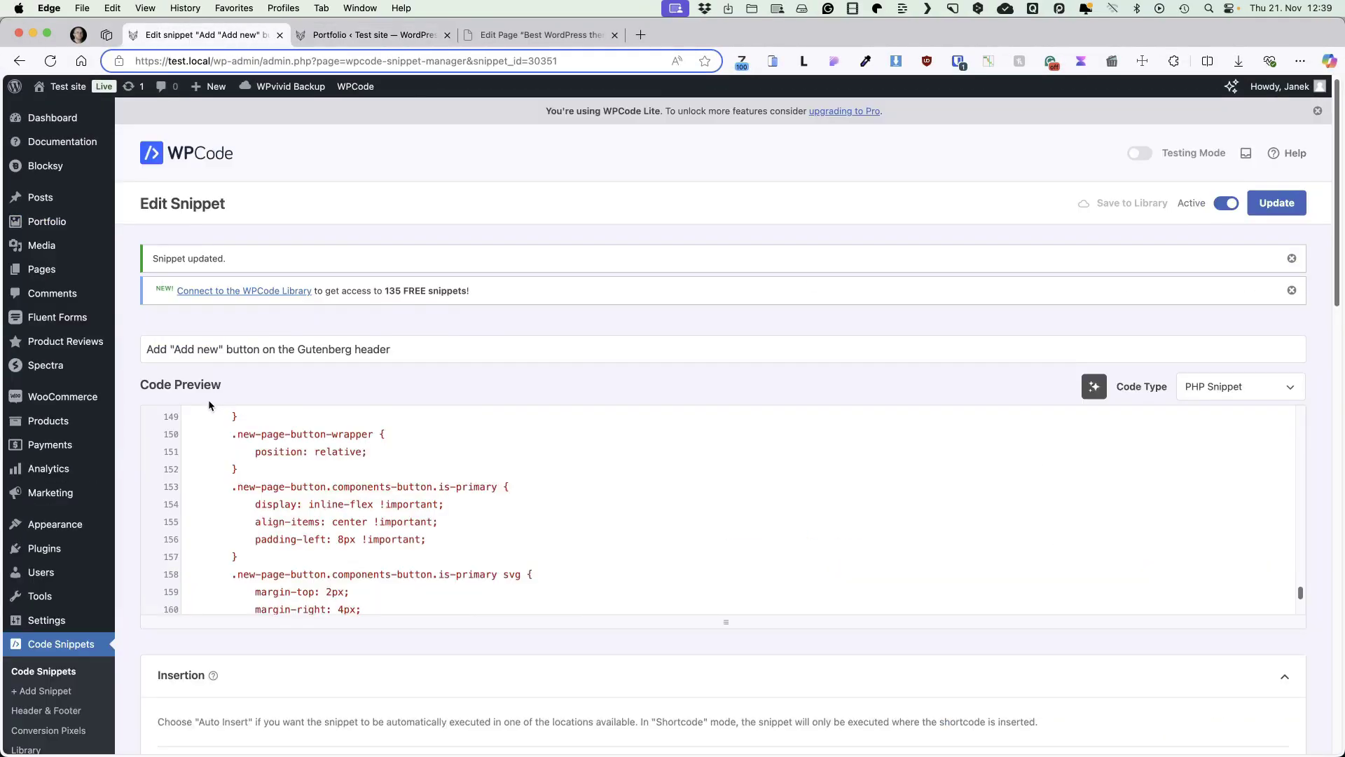
scroll(51, 516, down, 5)
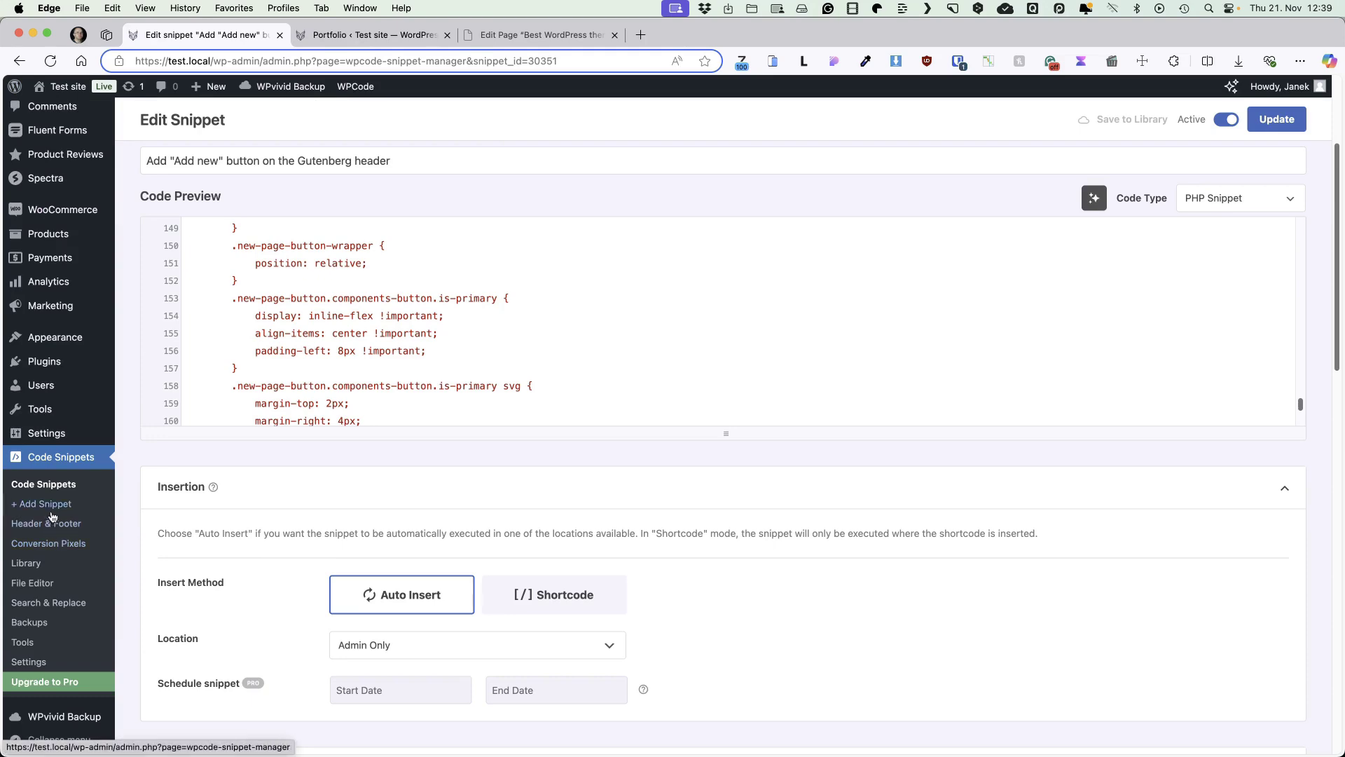
click(51, 515)
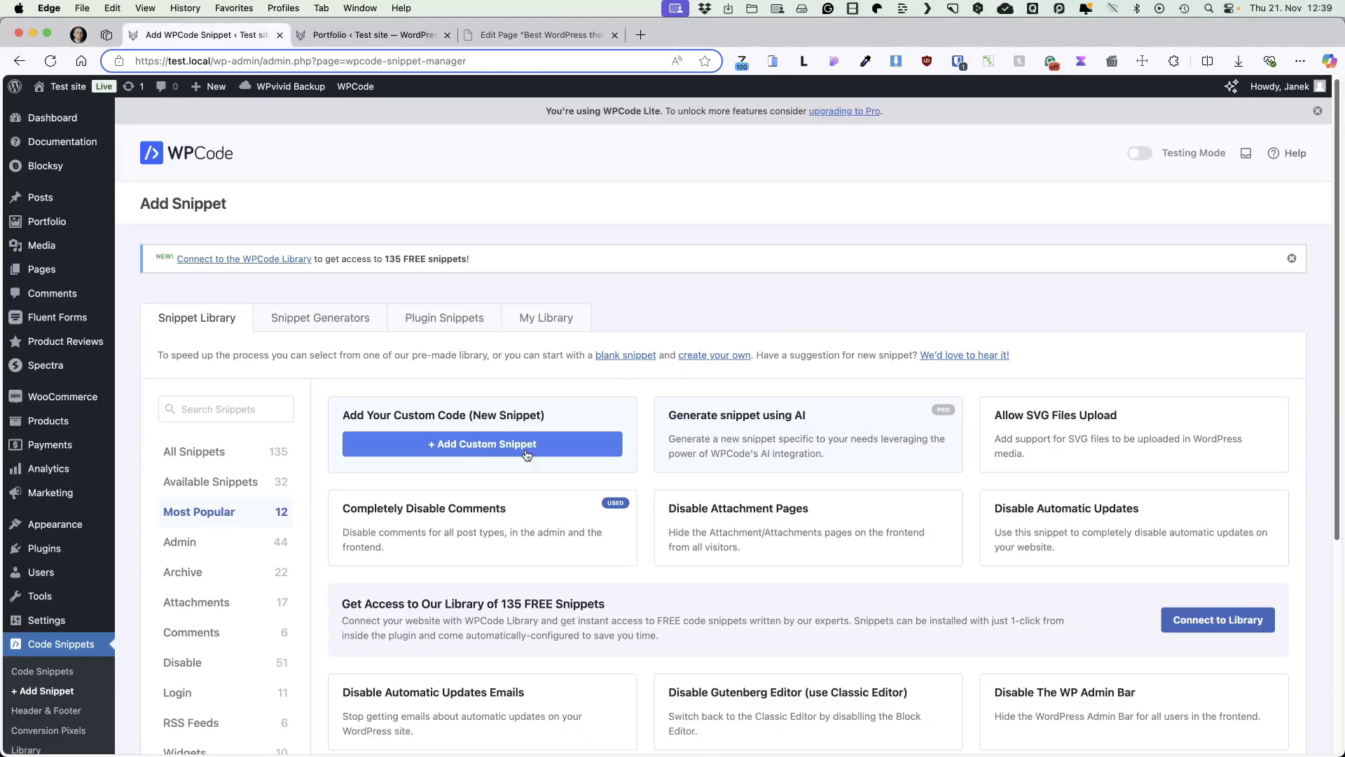
Create a PHP snippet titled 'Back to top button for Gutenberg' and paste in the script
click(527, 455)
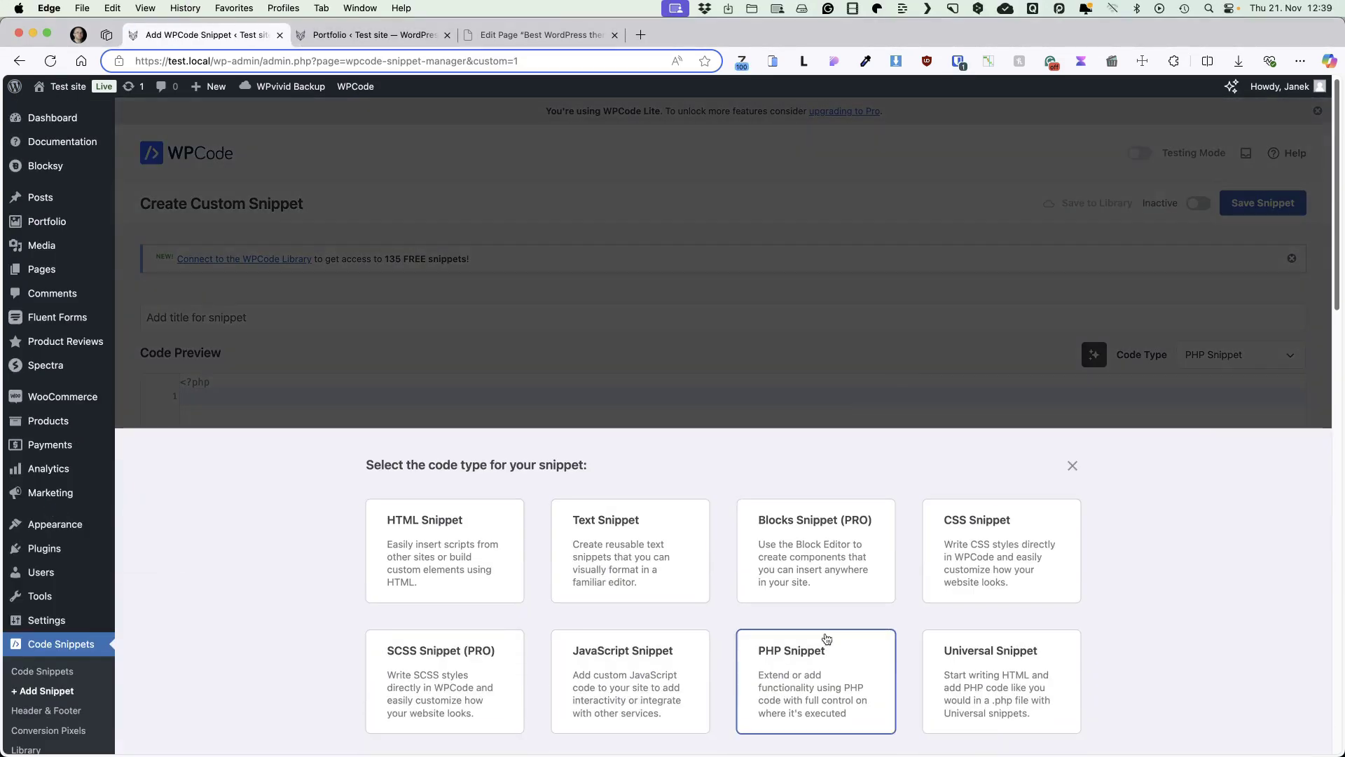
click(806, 658)
click(178, 328)
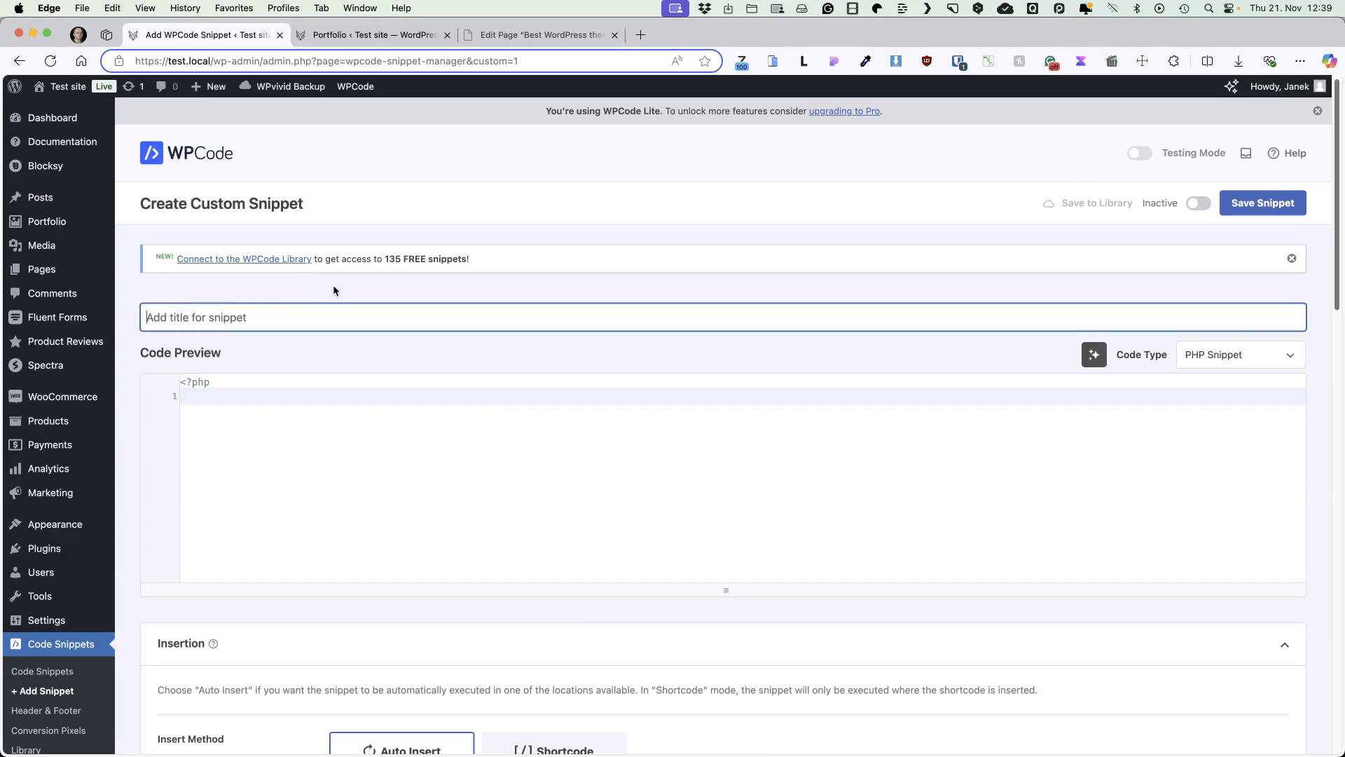
text(Back to top button for Gutenberg)
click(297, 393)
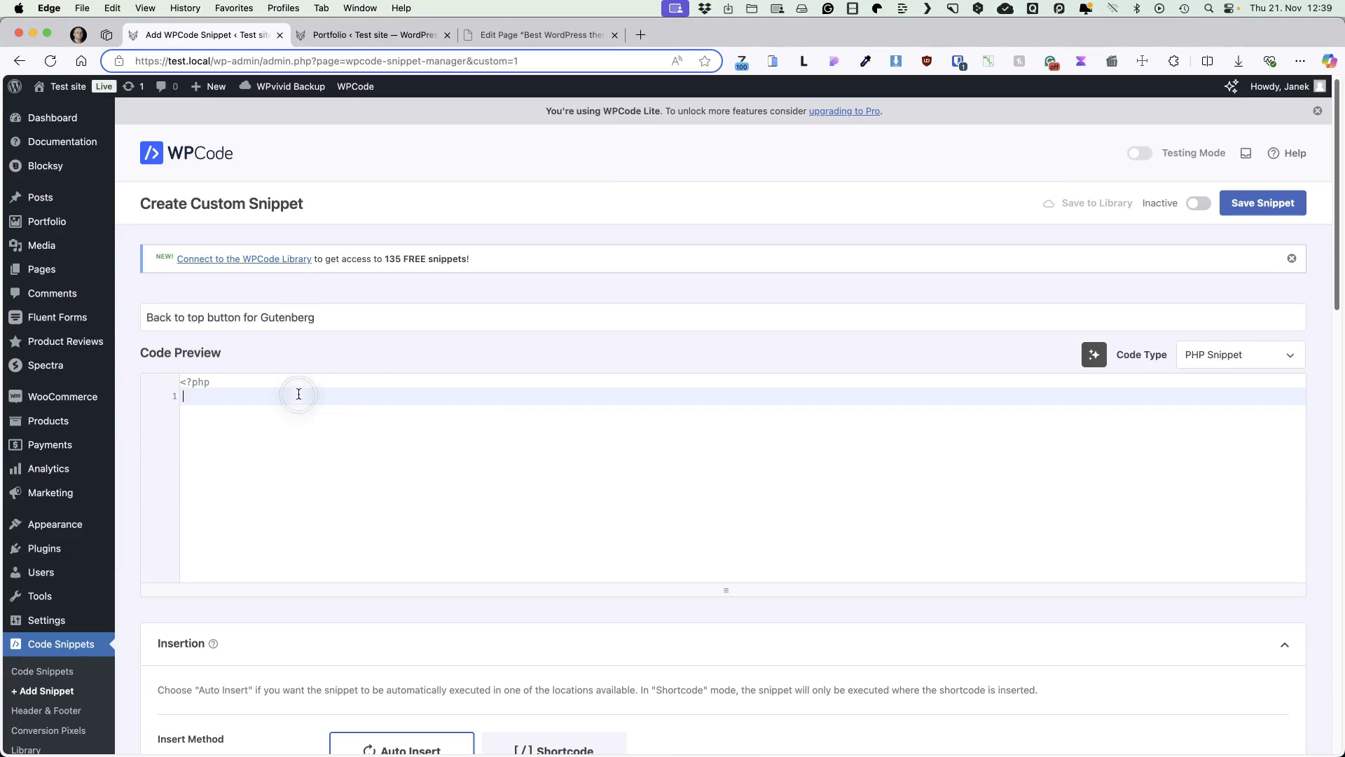
key(super+v)
Set it to Admin Only, activate and save it, then go to the Posts list
scroll(534, 484, down, 5)
click(476, 432)
scroll(390, 423, down, 4)
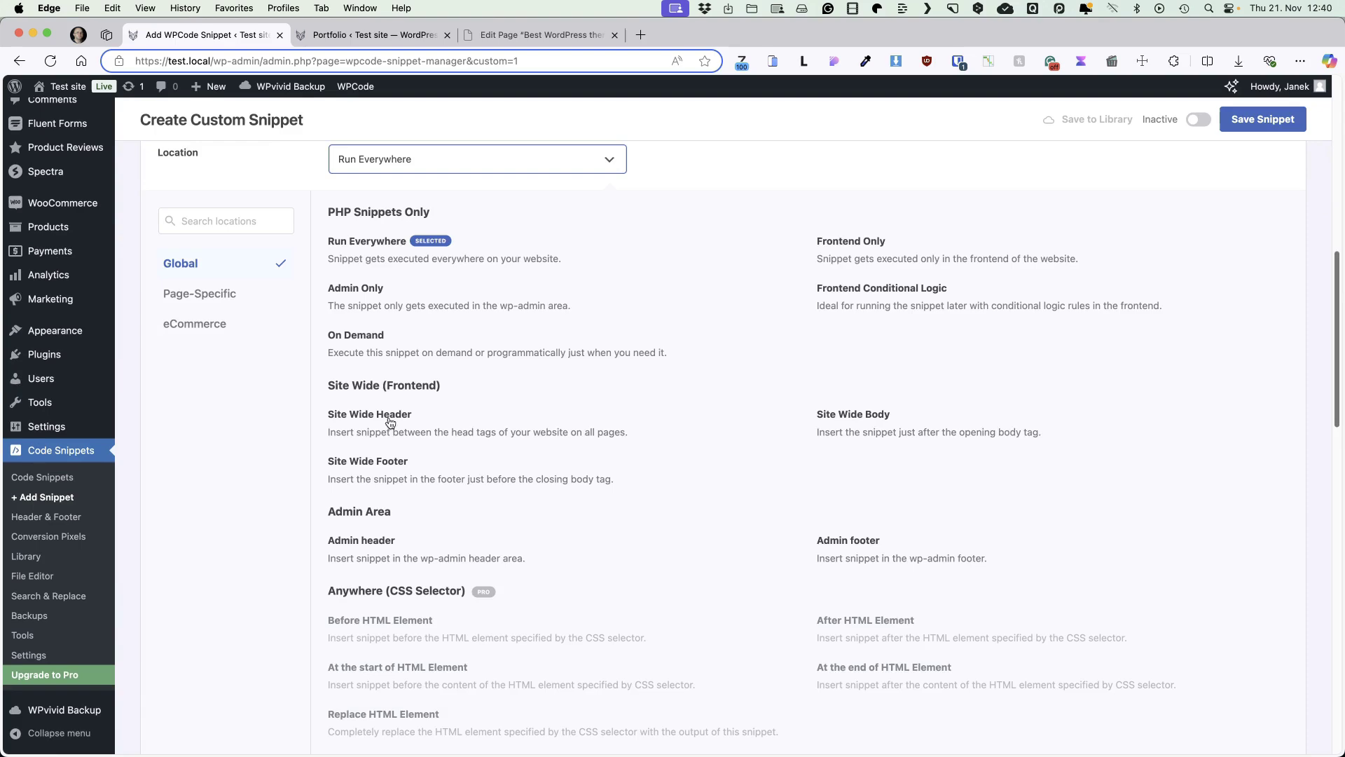
click(357, 293)
scroll(360, 291, up, 4)
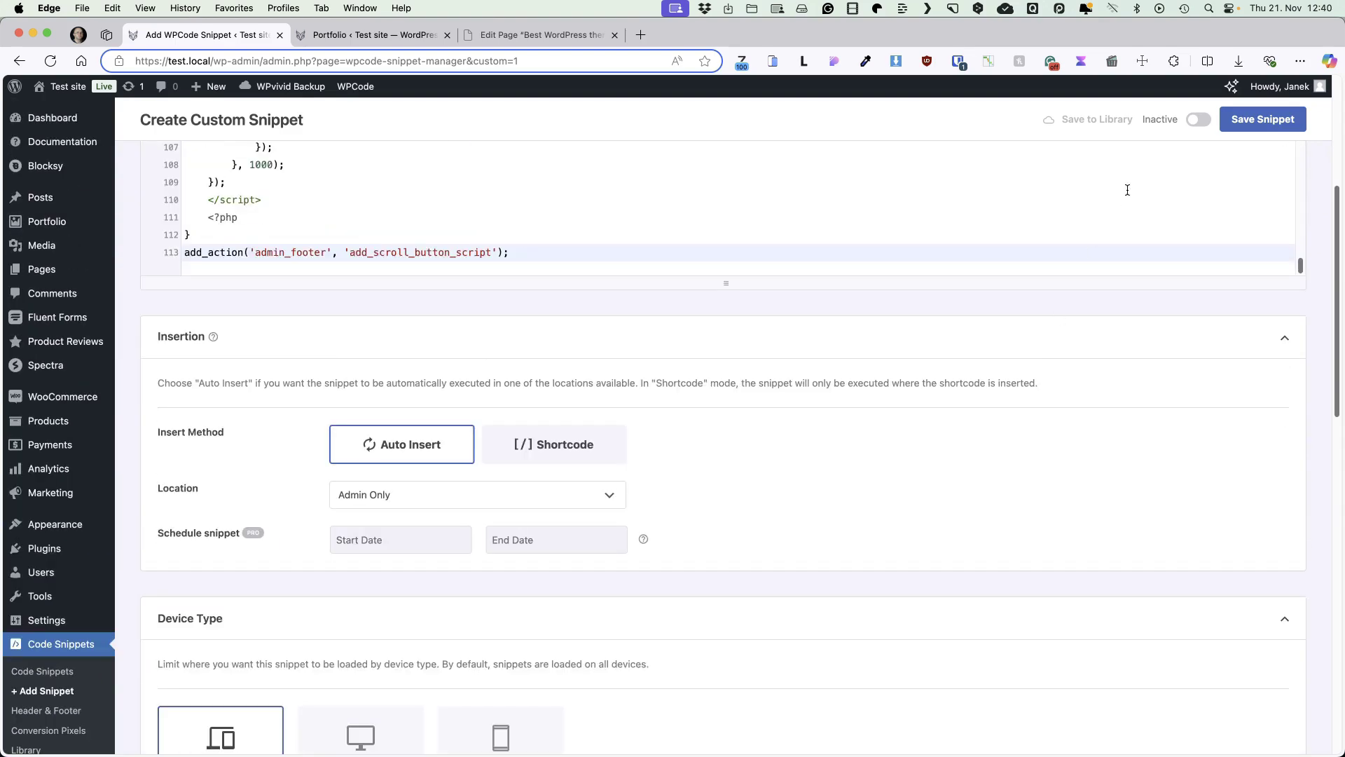
click(1199, 119)
click(1255, 120)
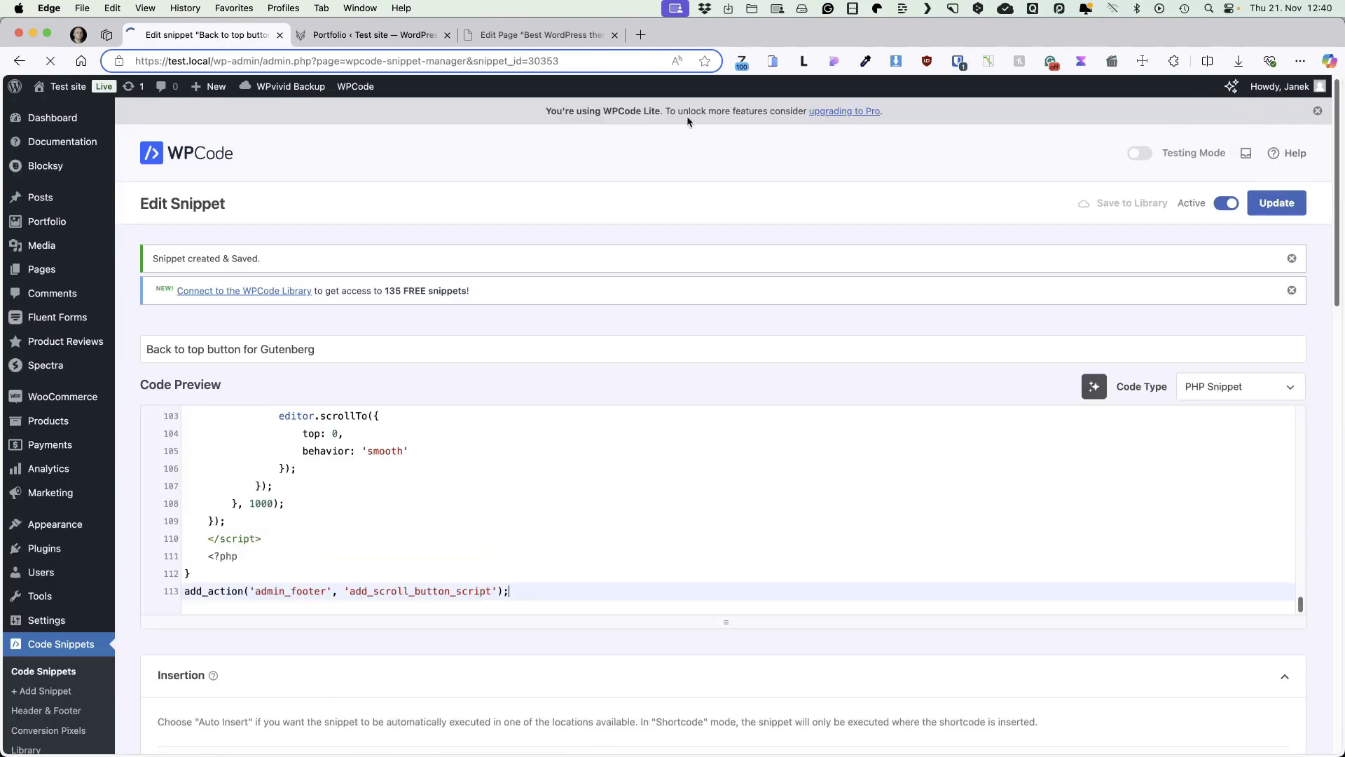
mouse_move(73, 207)
click(149, 201)
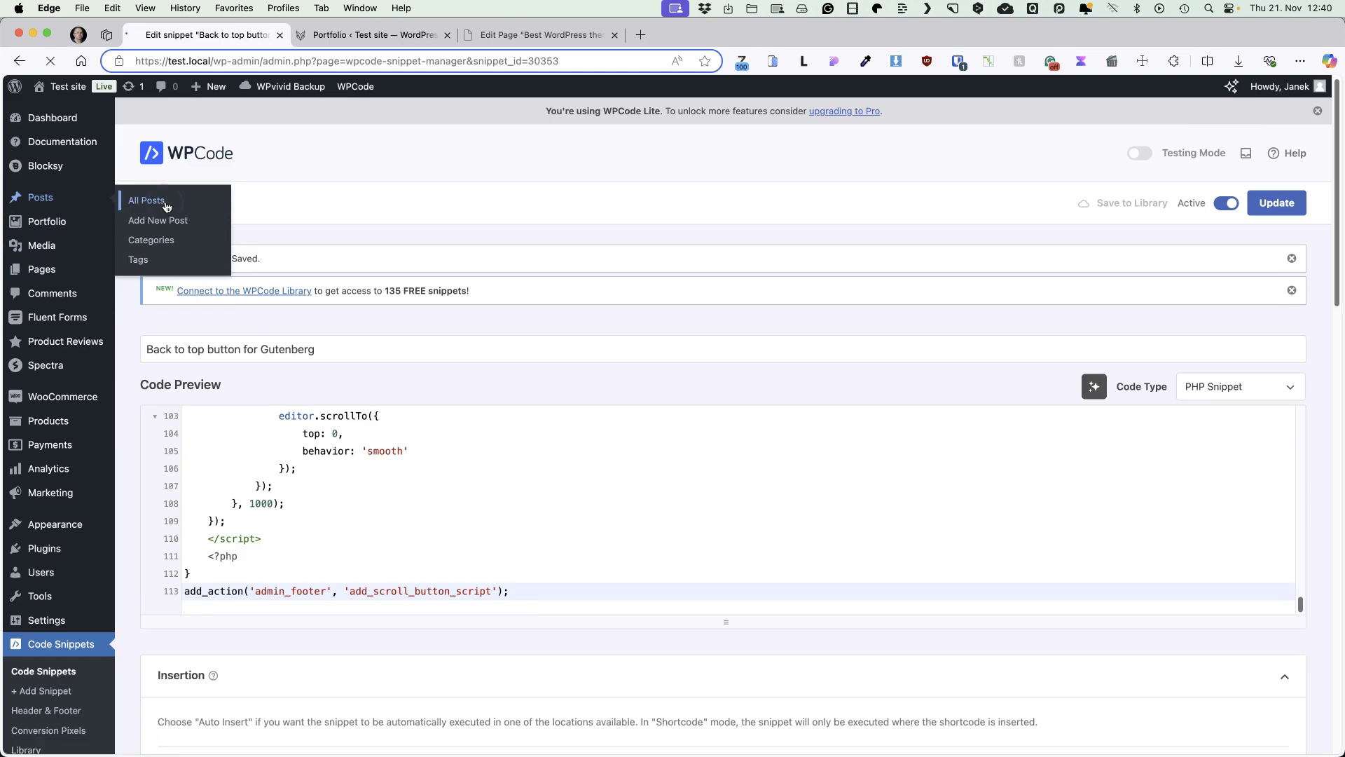
Open the Hello there post and use the back-to-top arrow to jump to its title
click(199, 244)
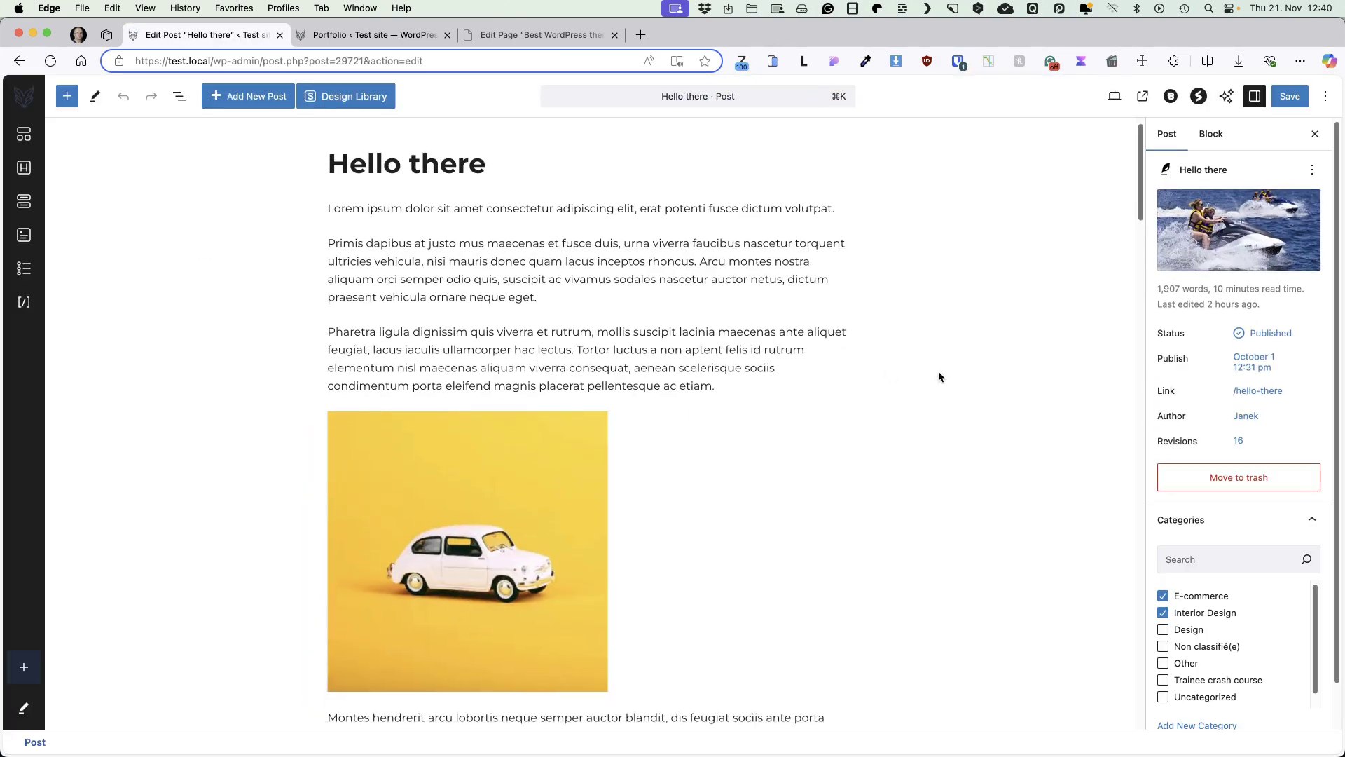
scroll(939, 376, down, 5)
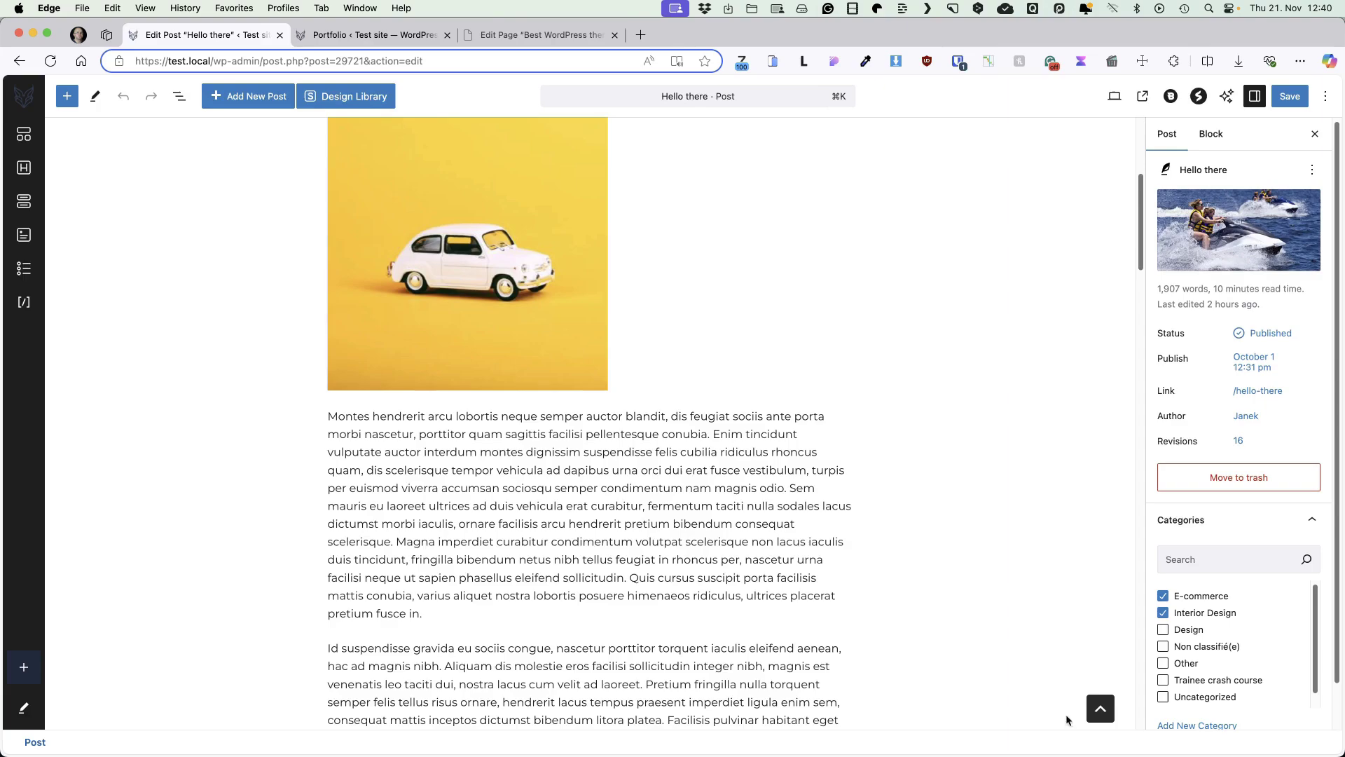
click(1102, 711)
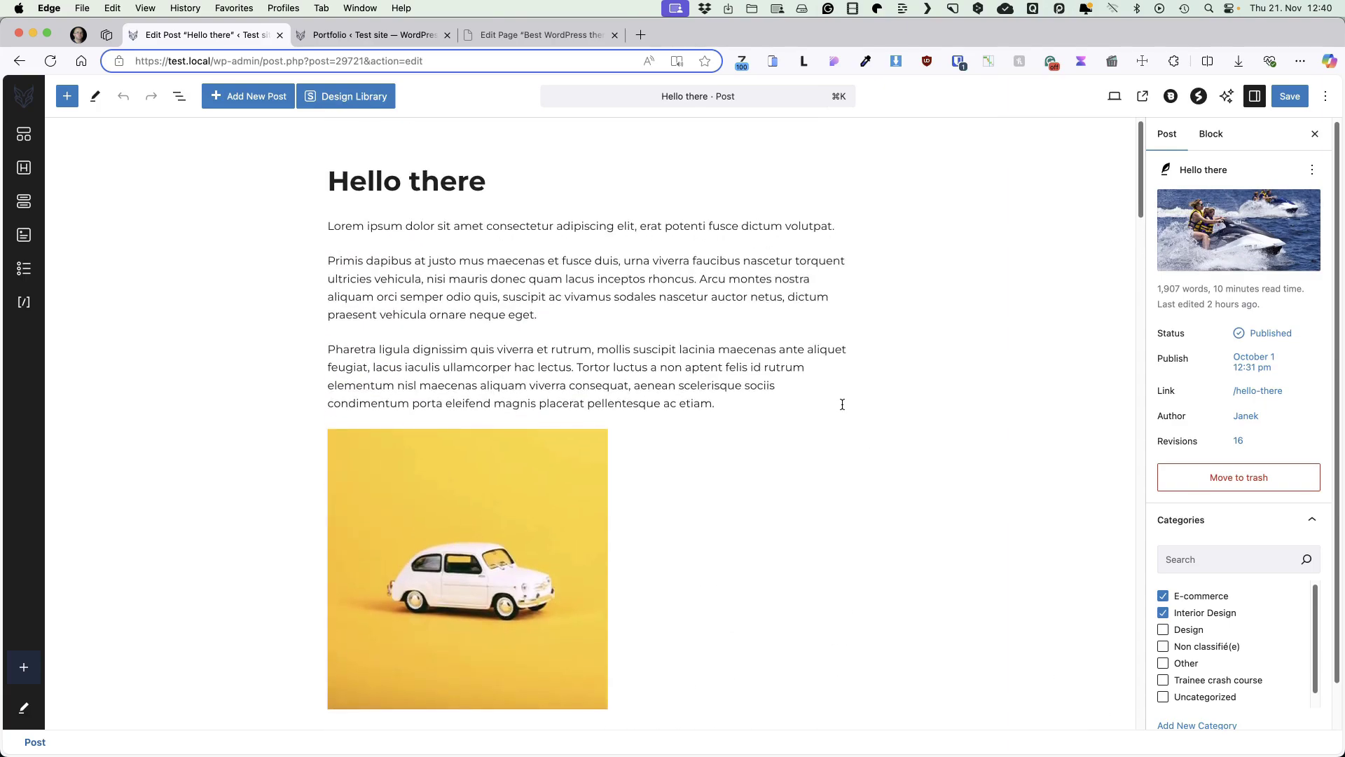
Scroll far down the post, return to the title with the arrow again, then exit to All Posts
scroll(854, 368, down, 10)
scroll(854, 374, down, 15)
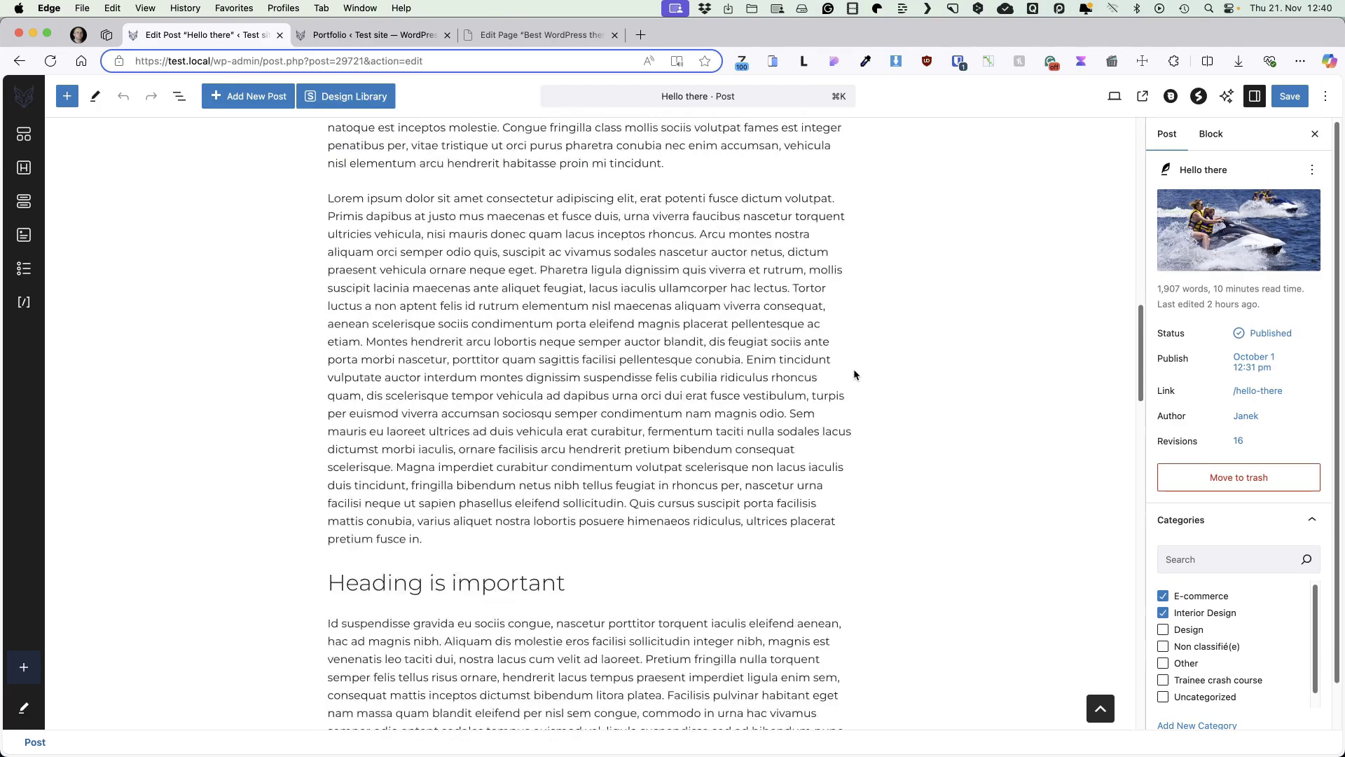
scroll(853, 369, down, 7)
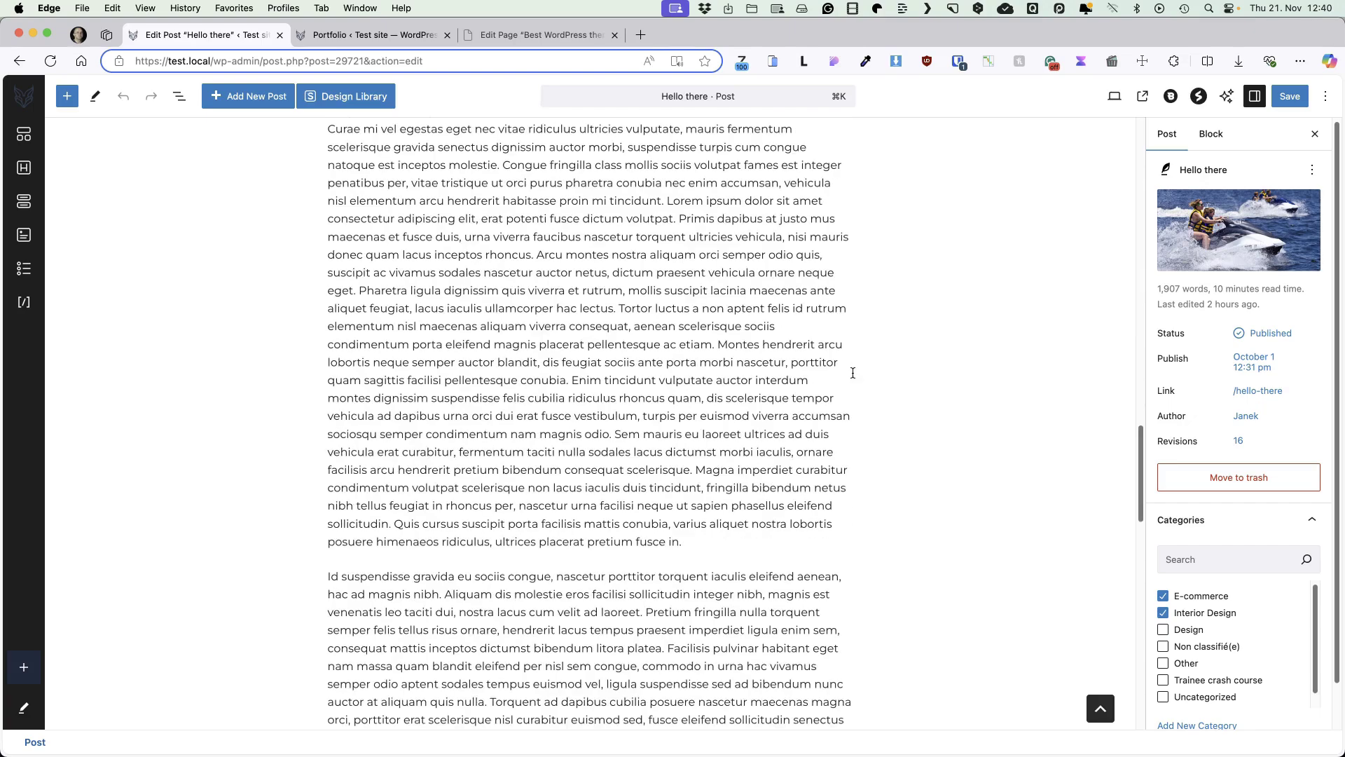
scroll(843, 351, down, 10)
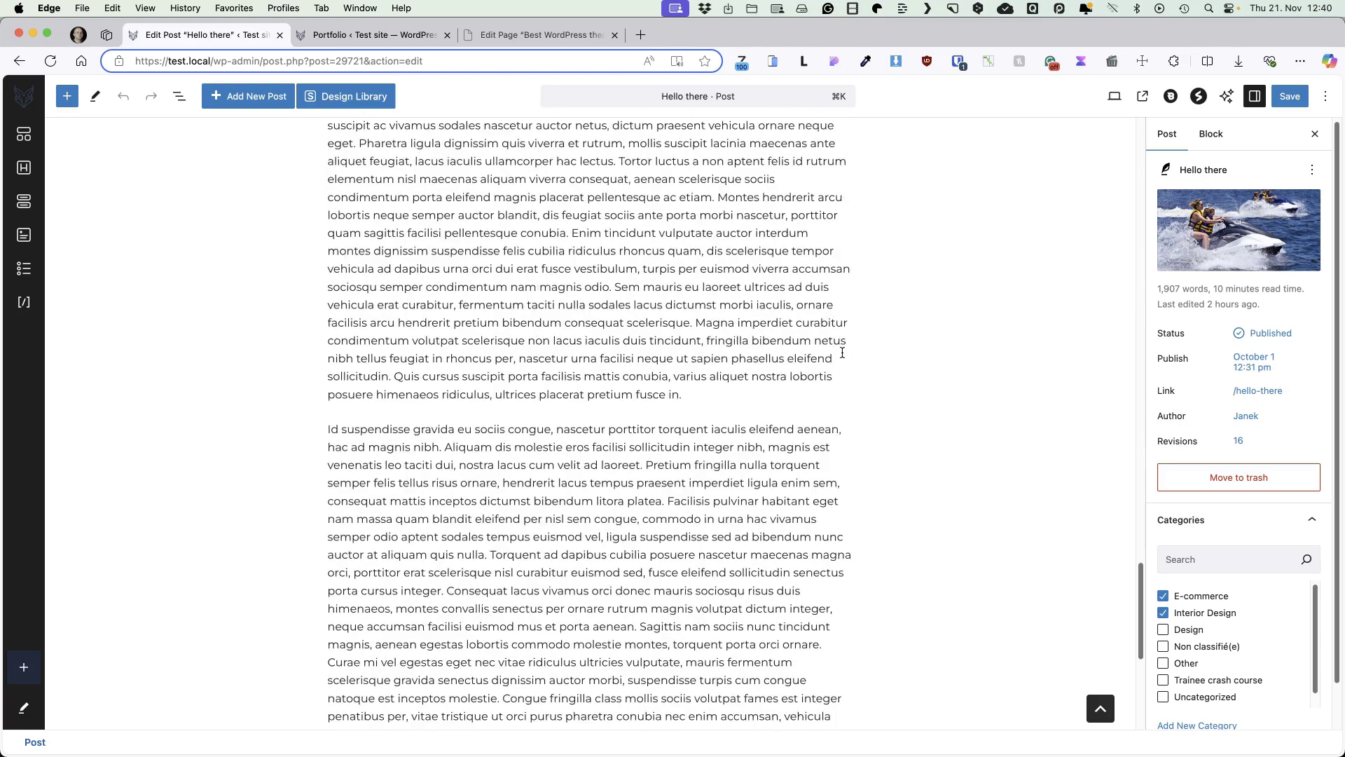
click(1100, 708)
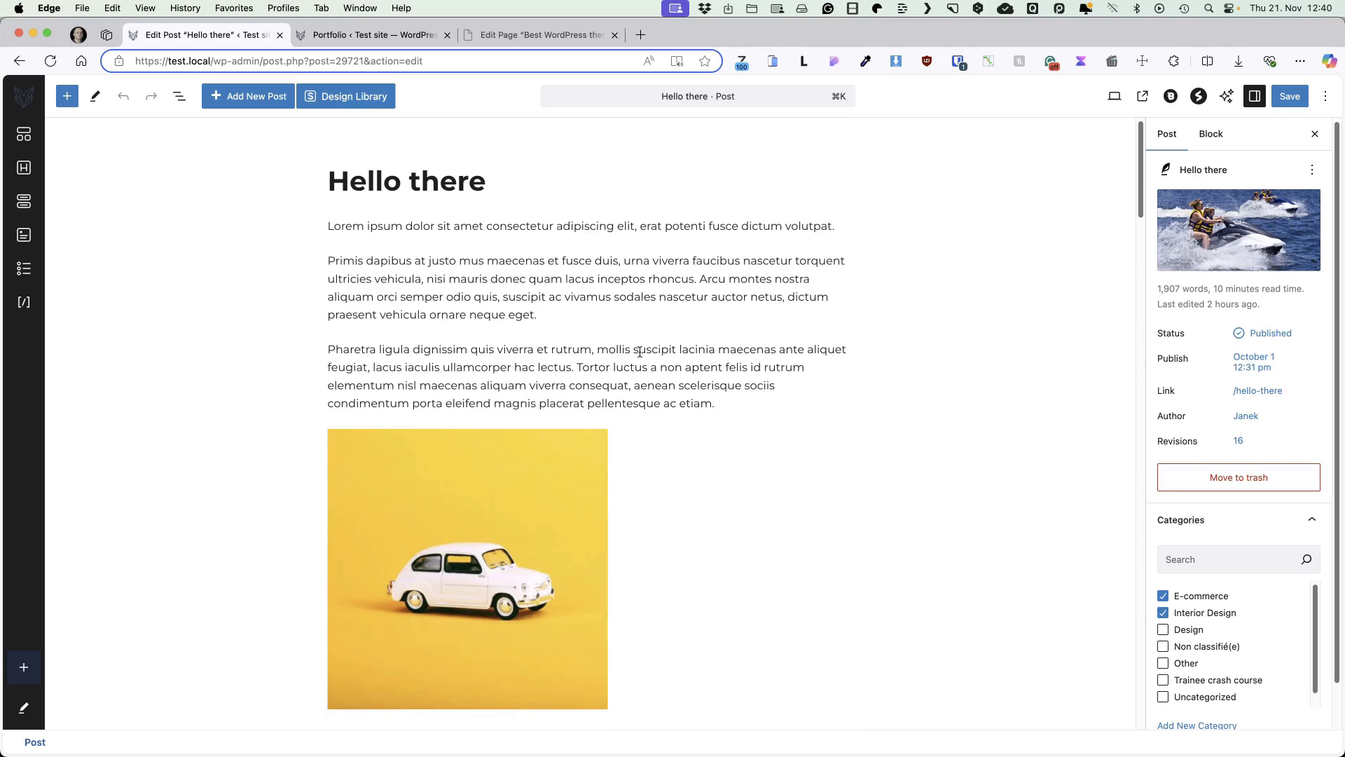
click(36, 107)
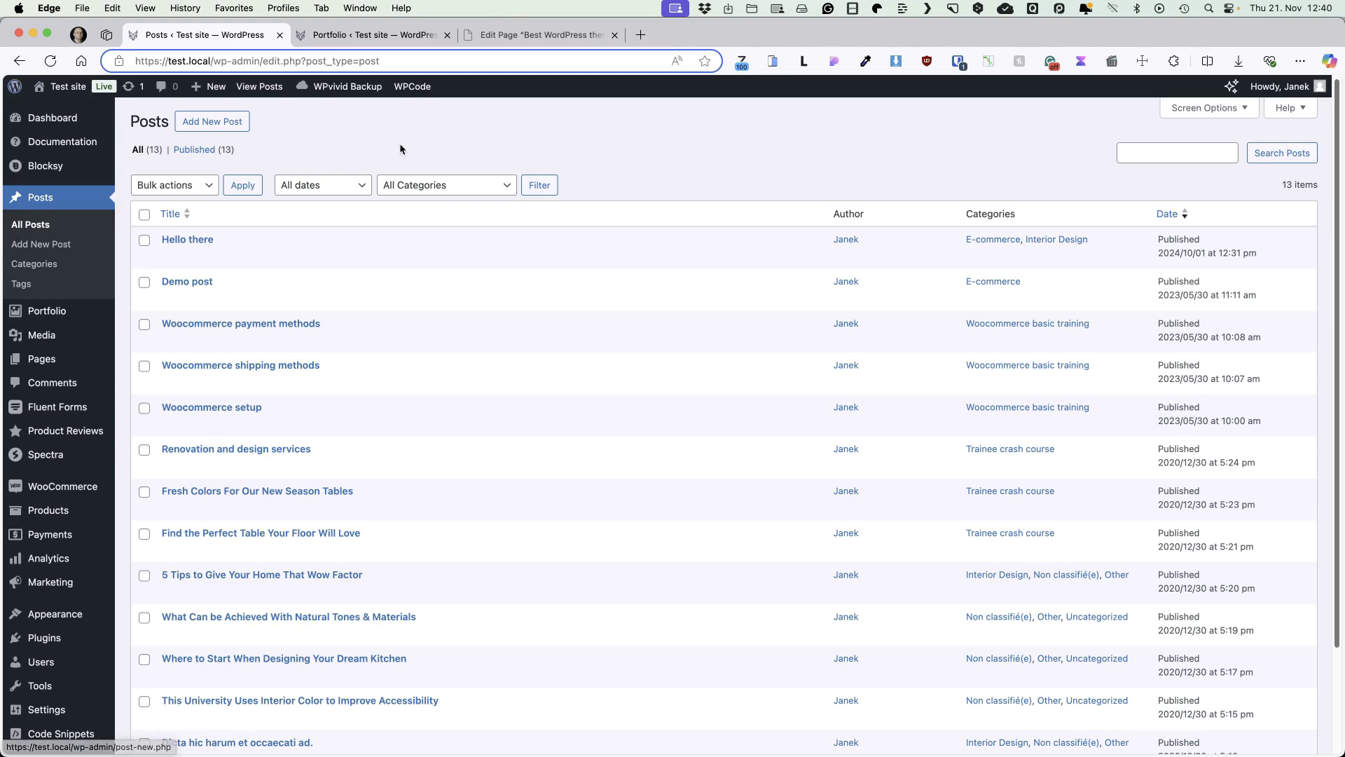
Create a custom PHP snippet titled Word count block navigator with the pasted word count code
scroll(63, 718, down, 2)
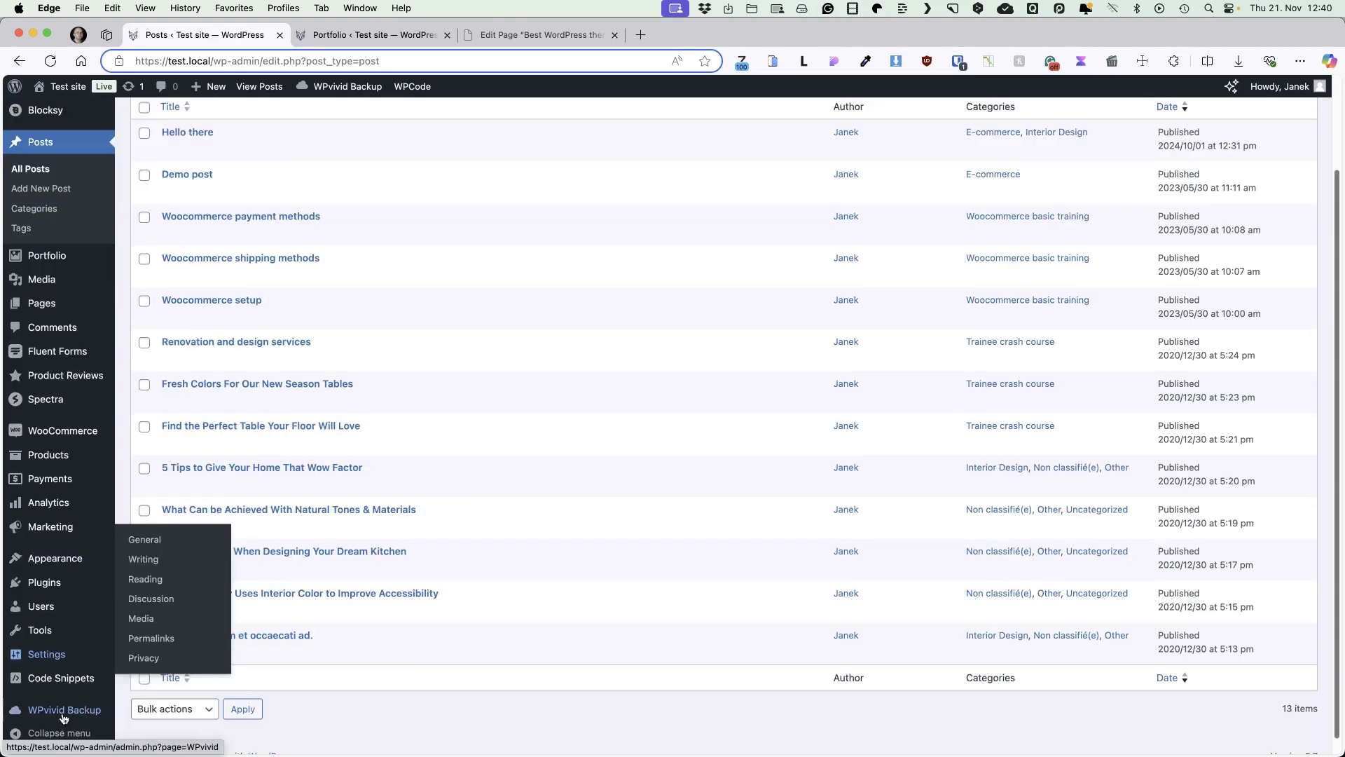
click(143, 519)
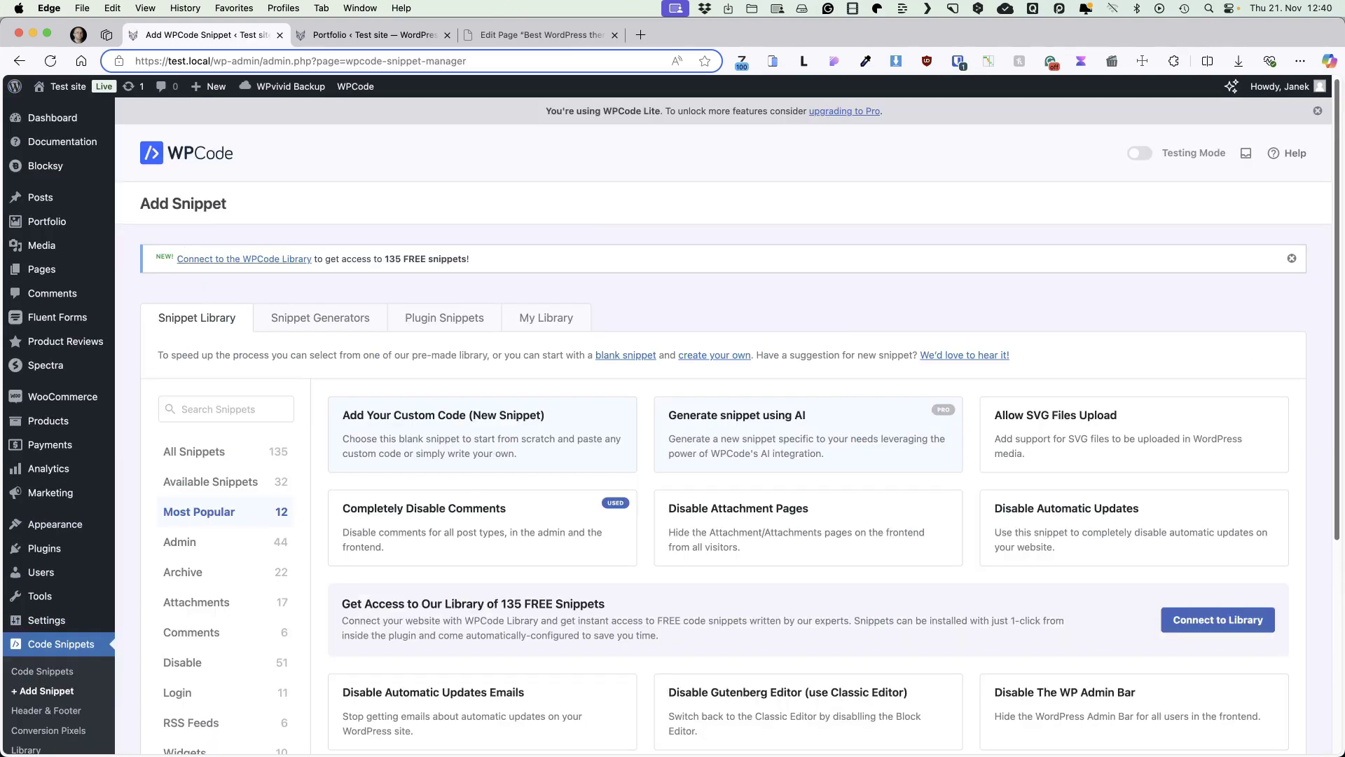
click(483, 435)
click(801, 685)
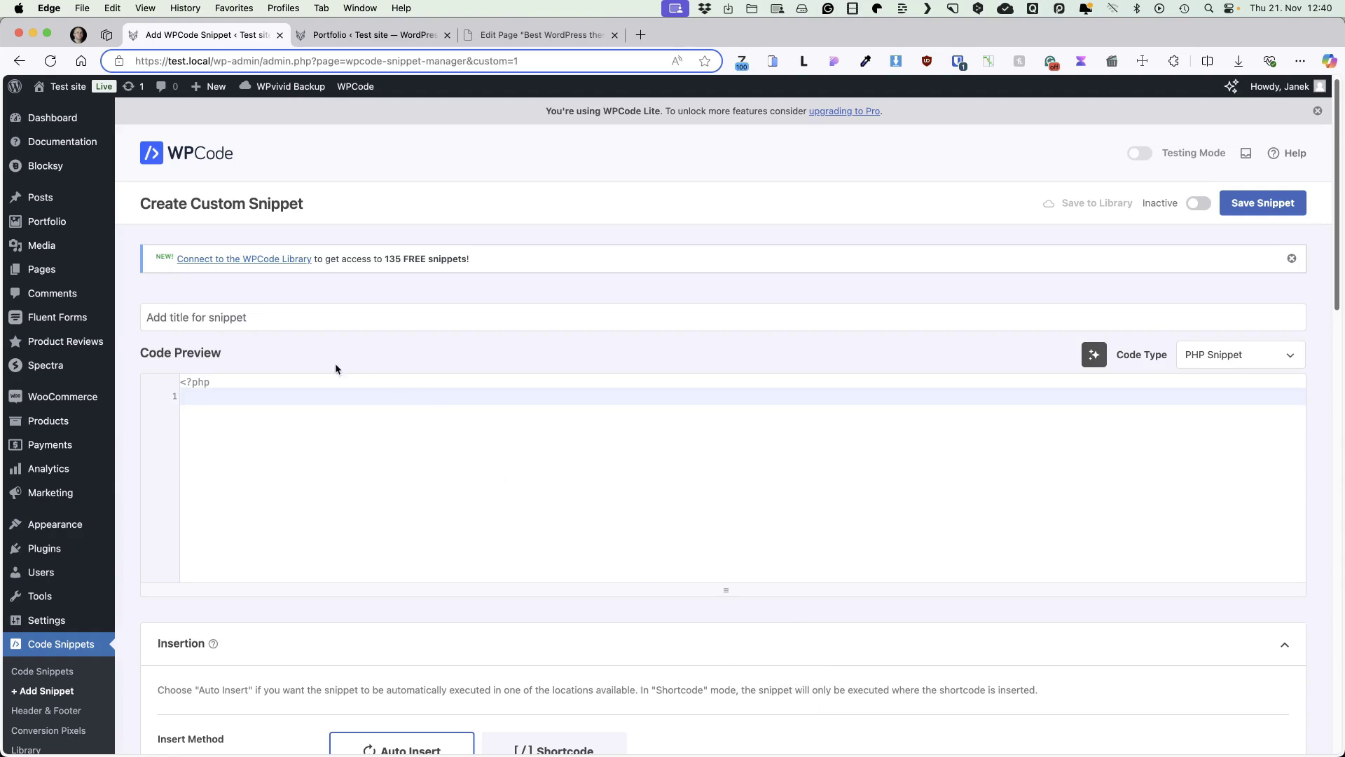
click(265, 317)
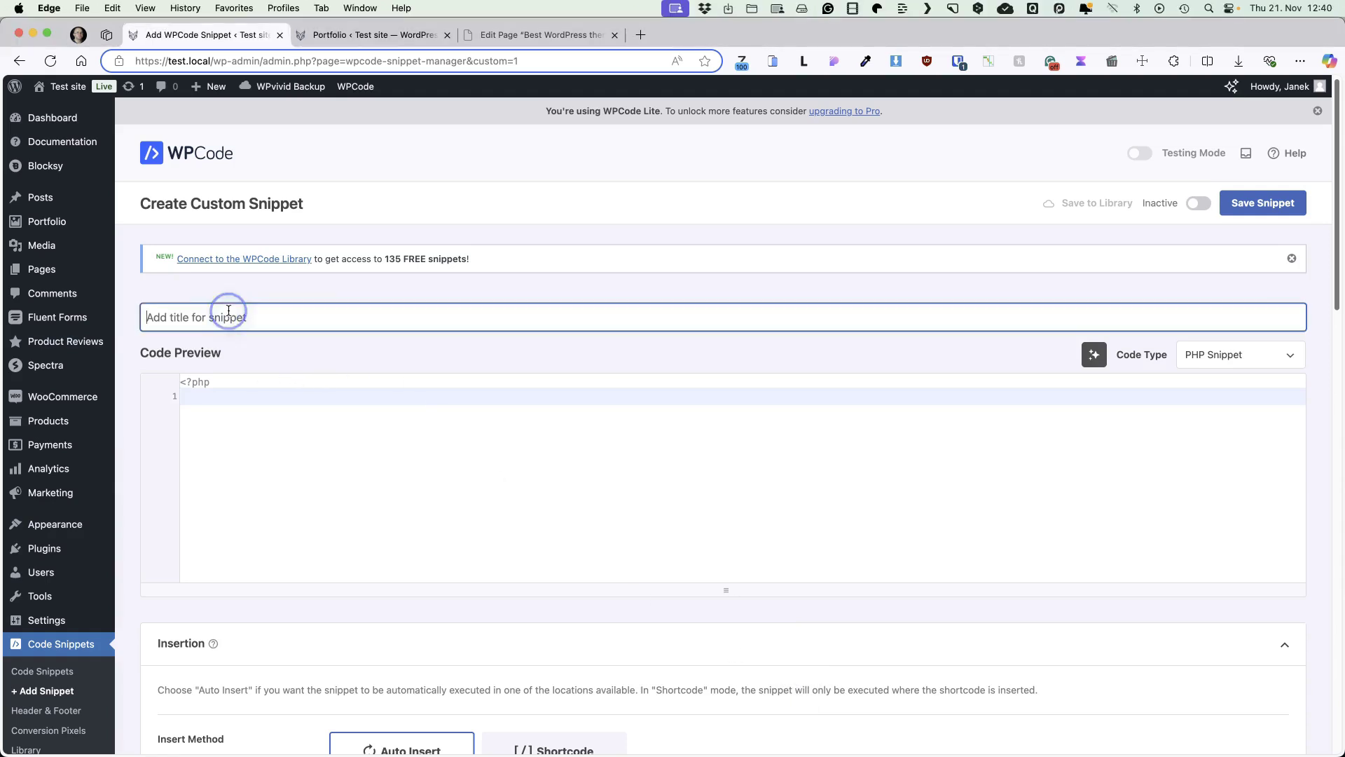
text(Word count block navigator)
click(531, 406)
key(super+v)
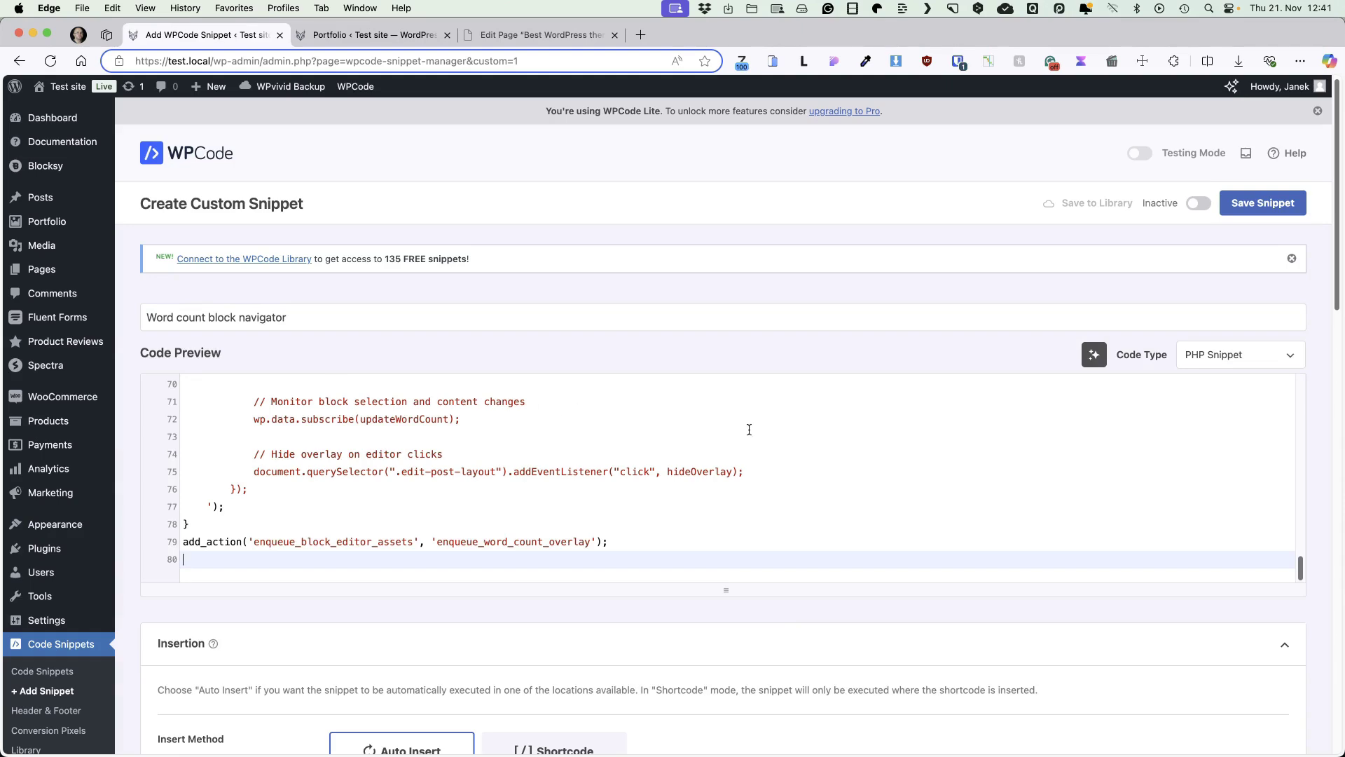
Set the snippet's Location to Admin Only, make it Active, and save it
scroll(518, 508, down, 5)
click(417, 544)
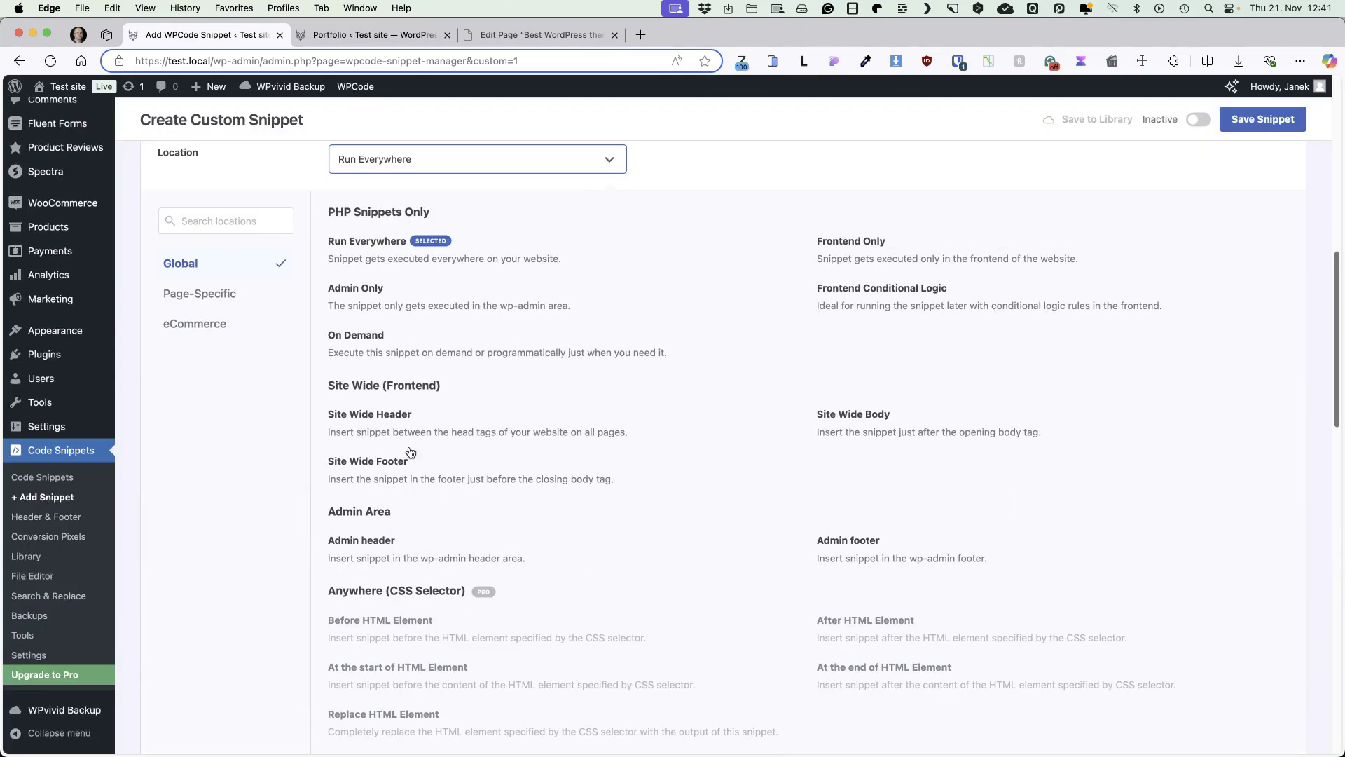
click(359, 288)
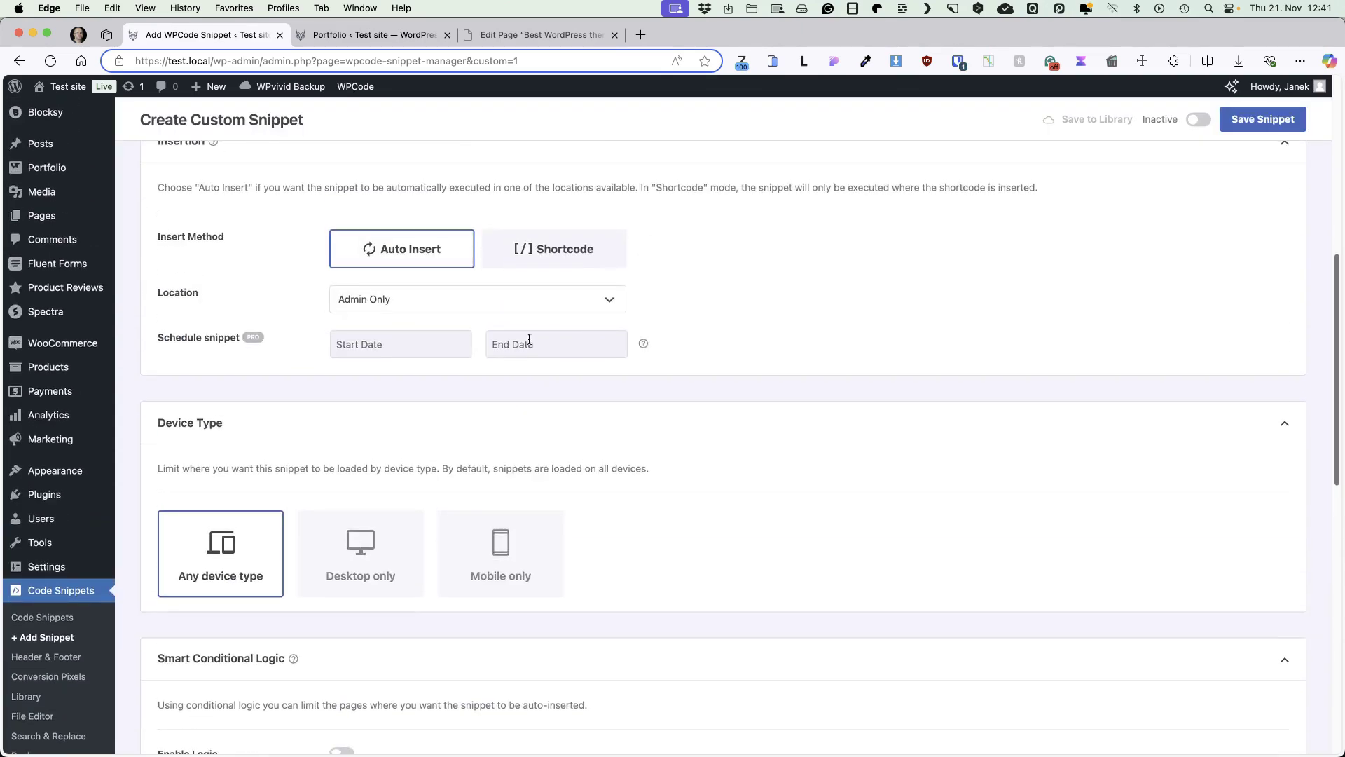
scroll(935, 398, up, 6)
click(1198, 119)
click(1260, 125)
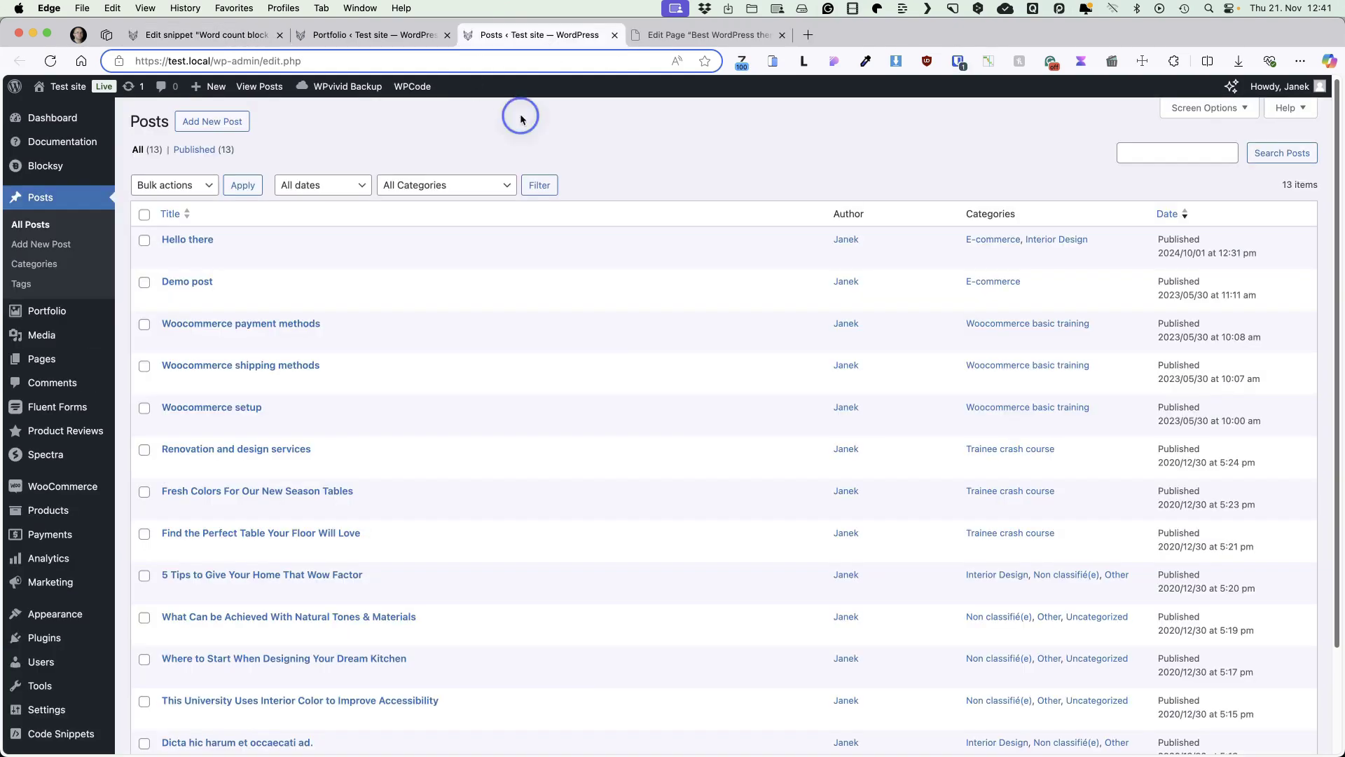
Open Hello there and append 'asas as asasas asasas sd' to the Primis dapibus paragraph
click(172, 240)
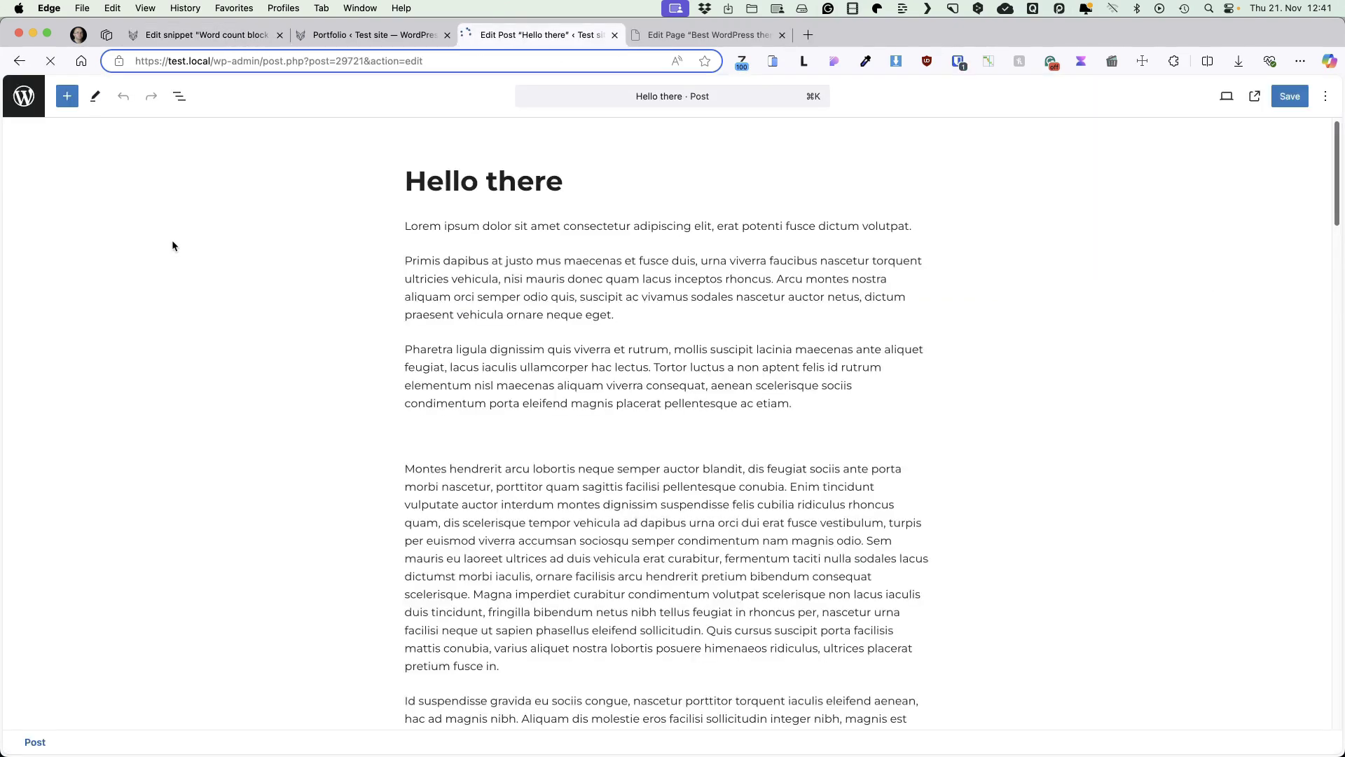
click(482, 271)
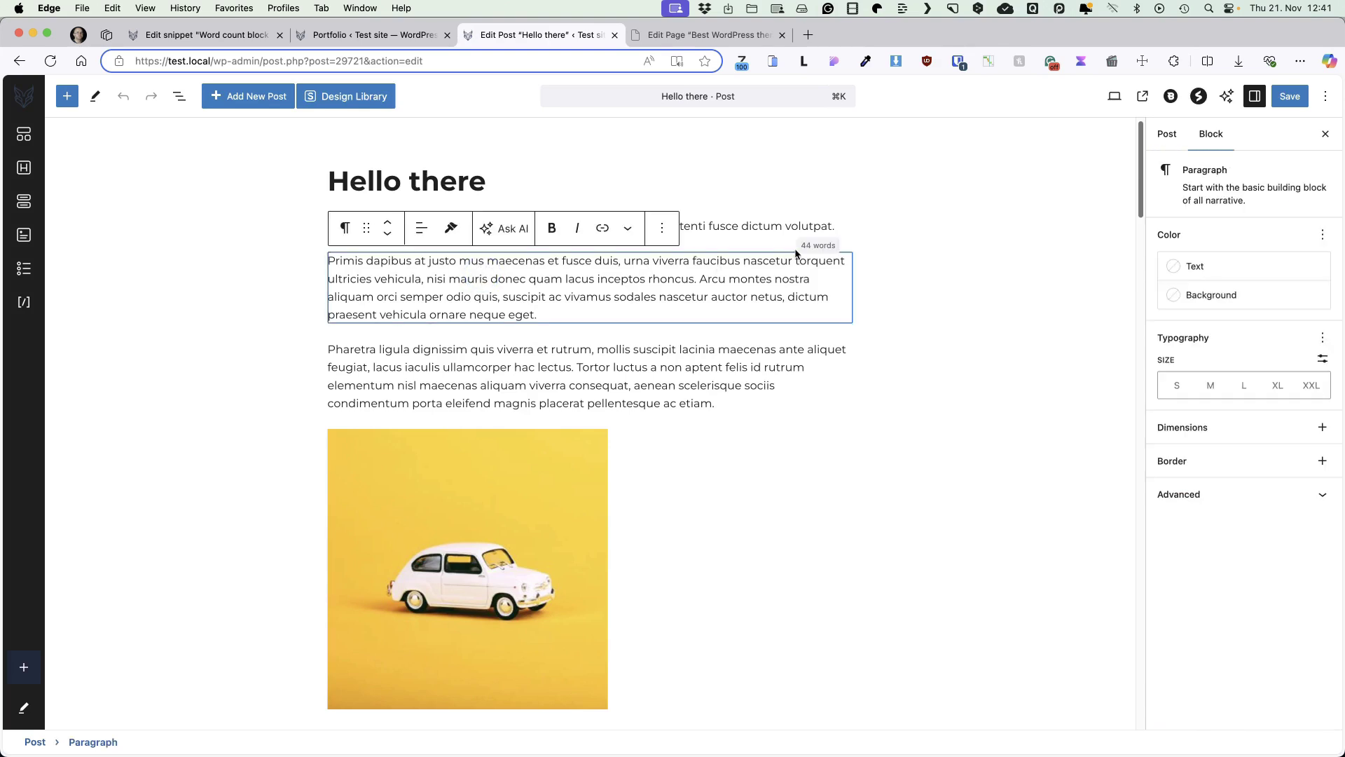
click(510, 315)
key(Right)
key(Right)
key(Right)
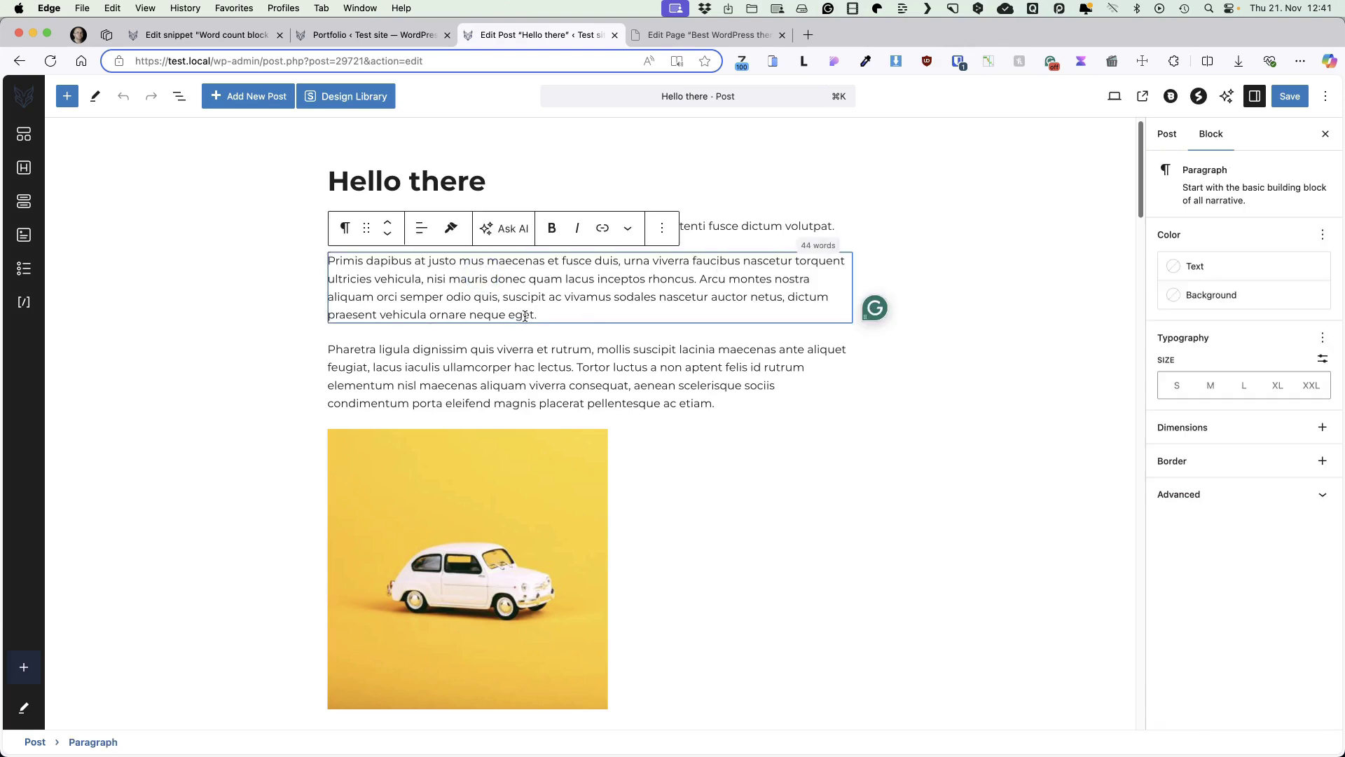
text(asas as asasas )
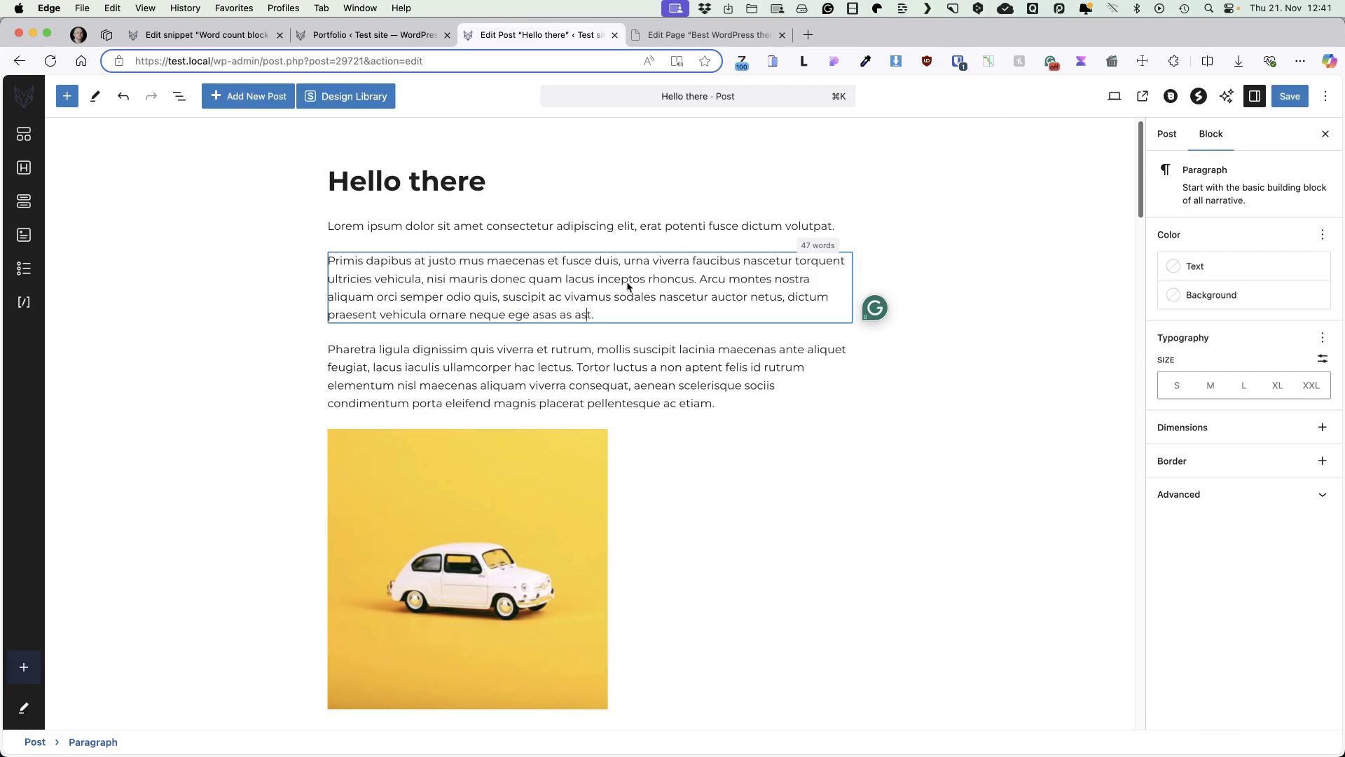
text(asasas sd)
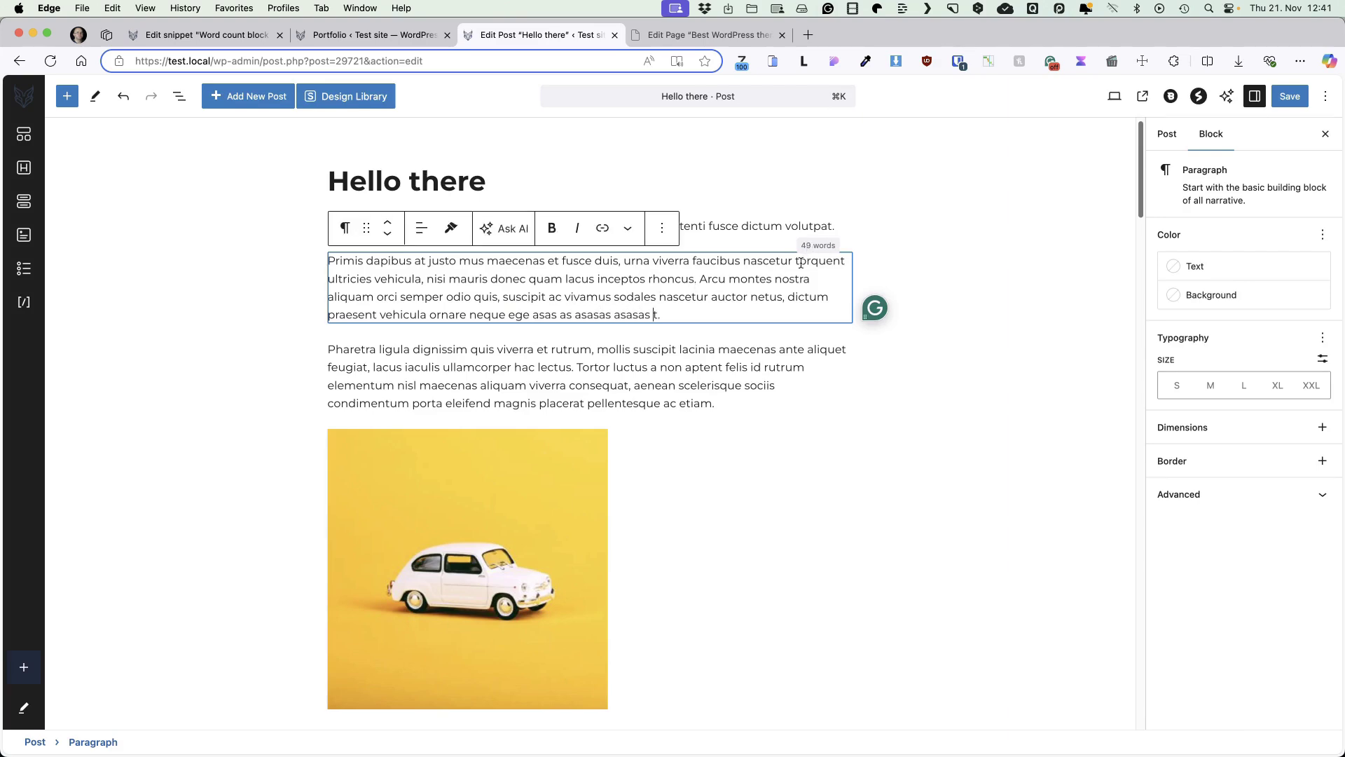
Check the word-count badges on the Montes hendrerit, Id suspendisse and Lorem ipsum paragraphs
scroll(757, 266, down, 5)
click(596, 402)
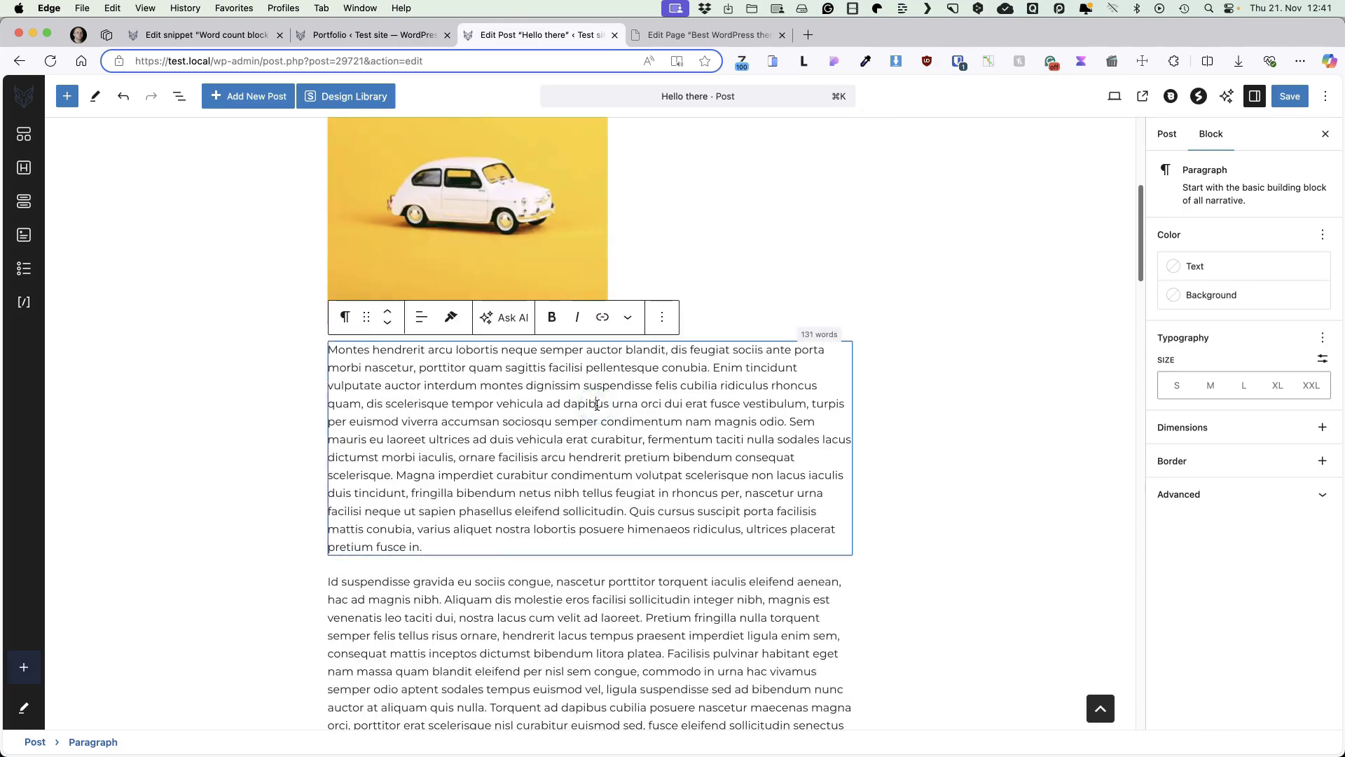
scroll(596, 402, down, 3)
click(603, 440)
scroll(604, 439, down, 4)
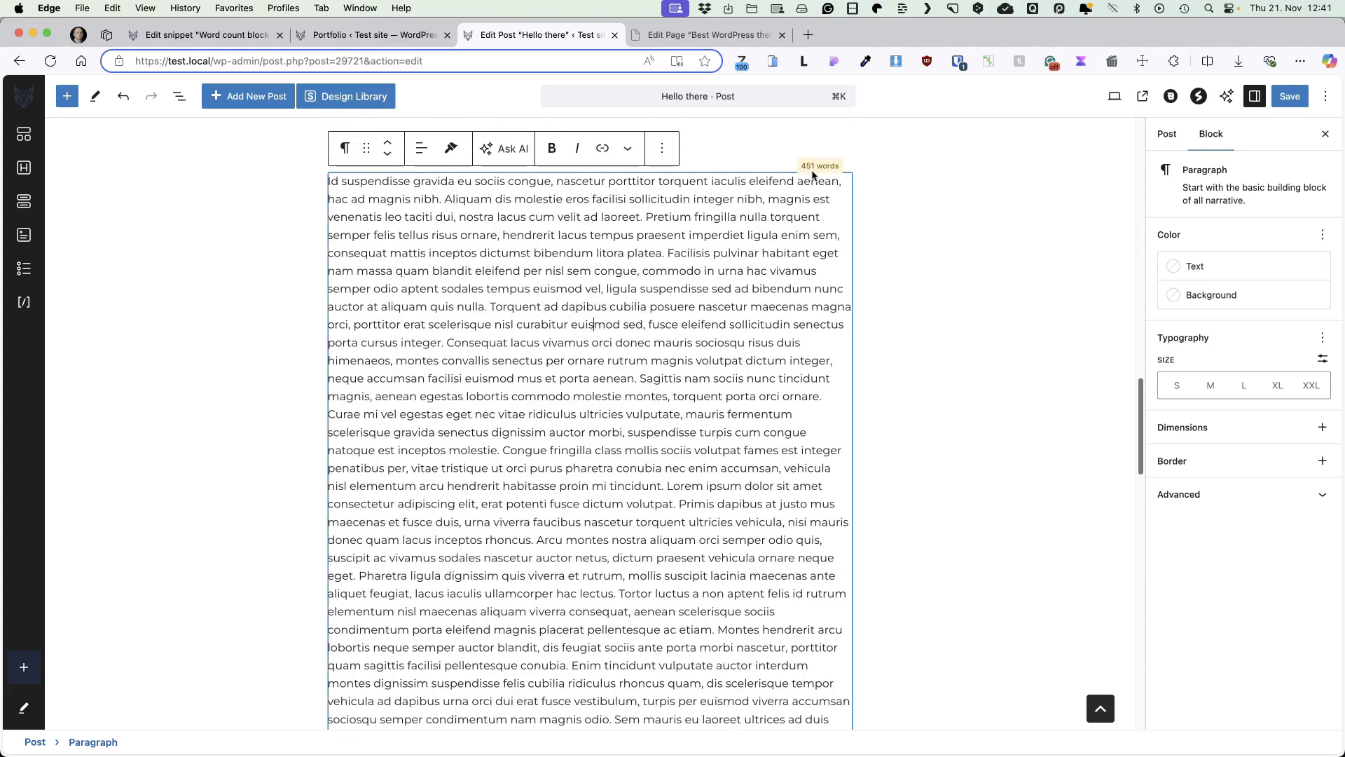
scroll(766, 247, up, 10)
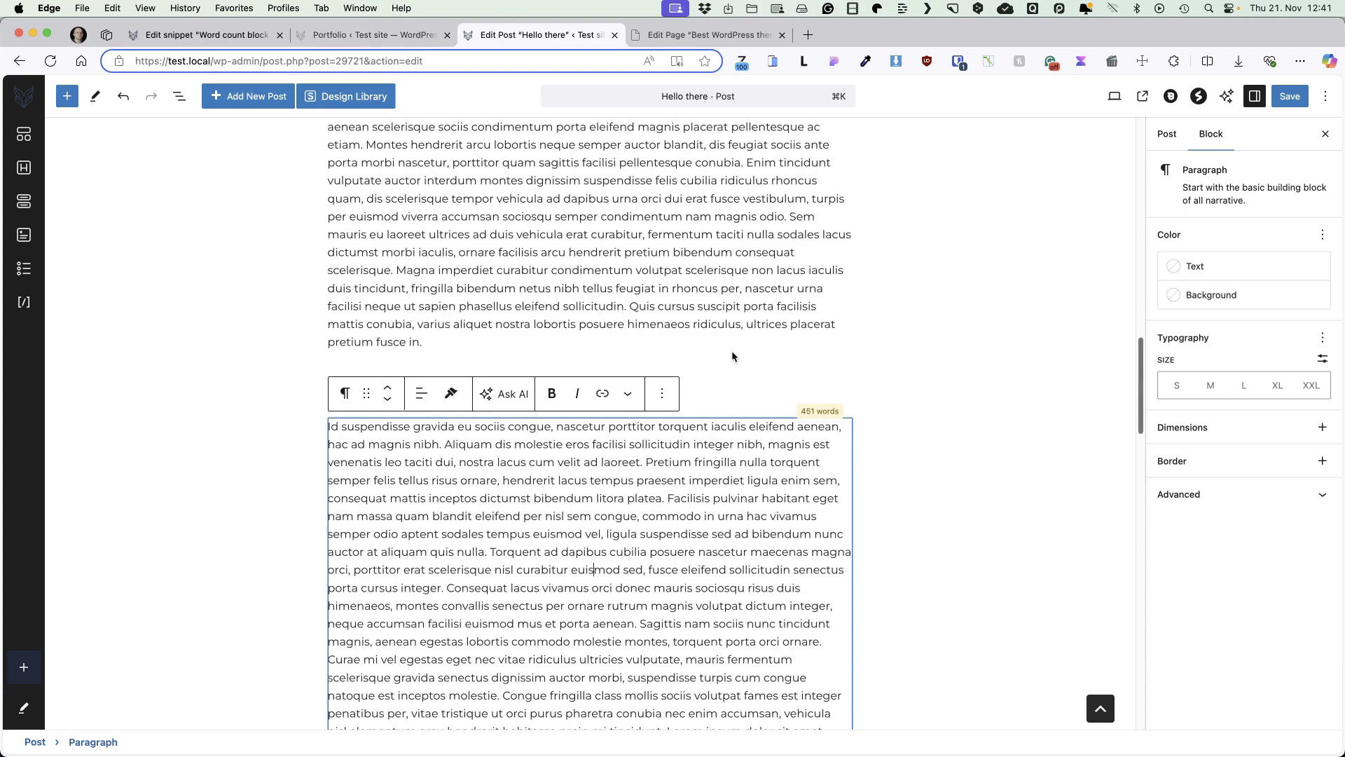
click(728, 400)
scroll(729, 400, up, 2)
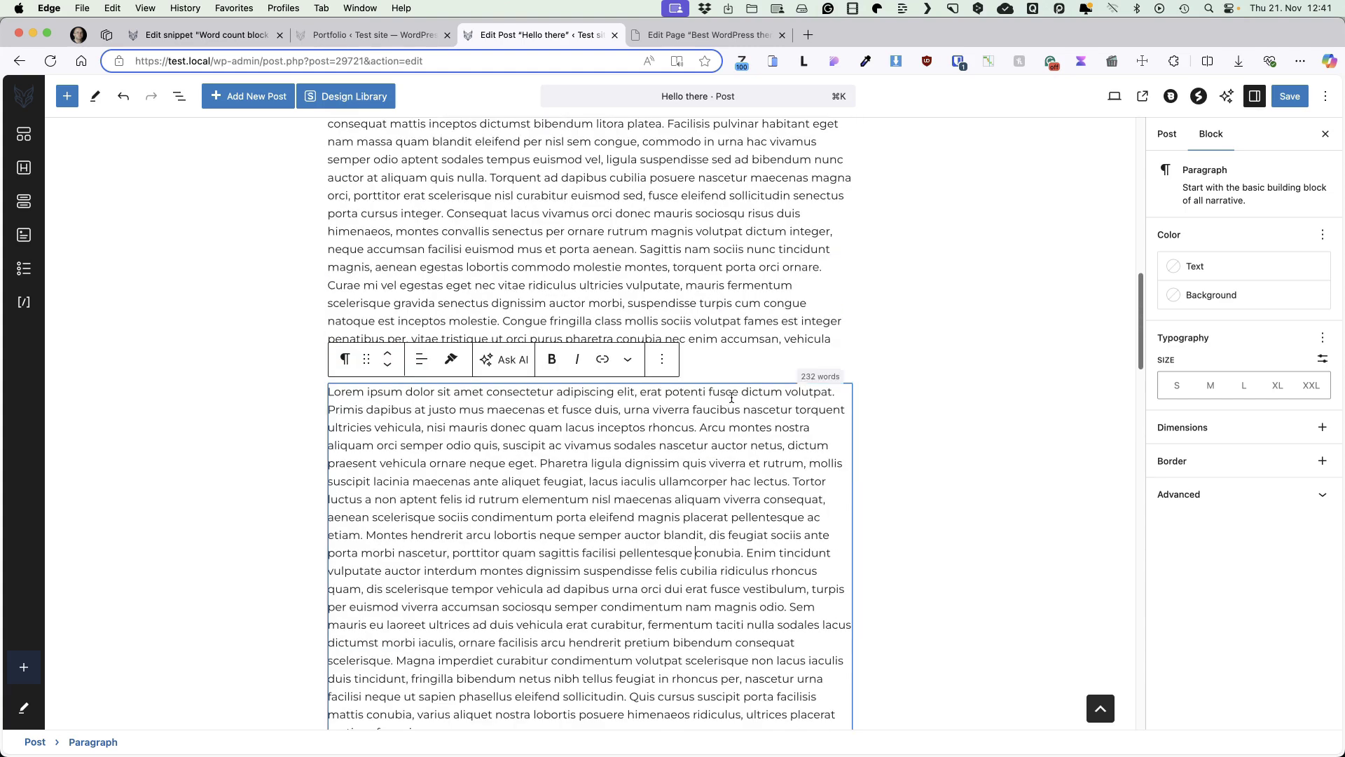
scroll(745, 383, down, 9)
click(681, 350)
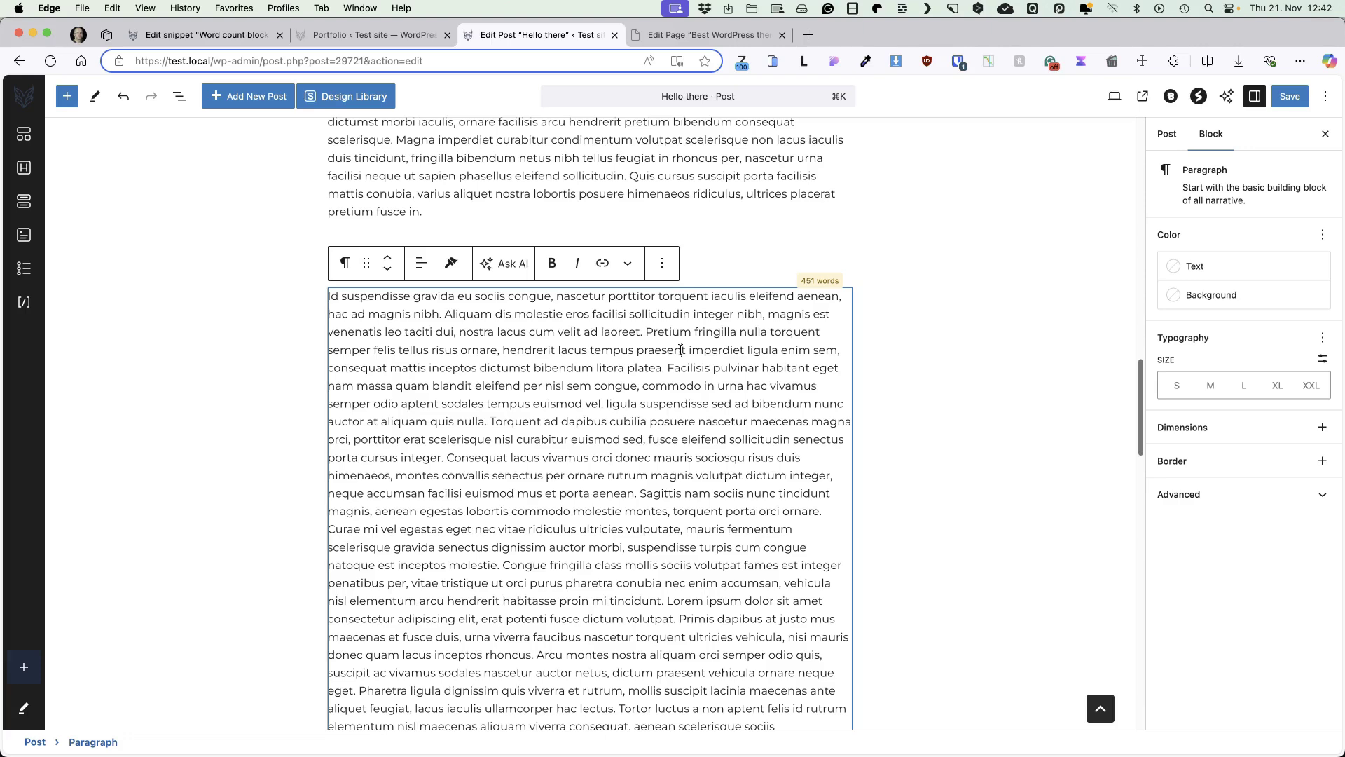
Change line 40's long-block threshold to '> 100', update the snippet, and close the Portfolio tab
key(super+1)
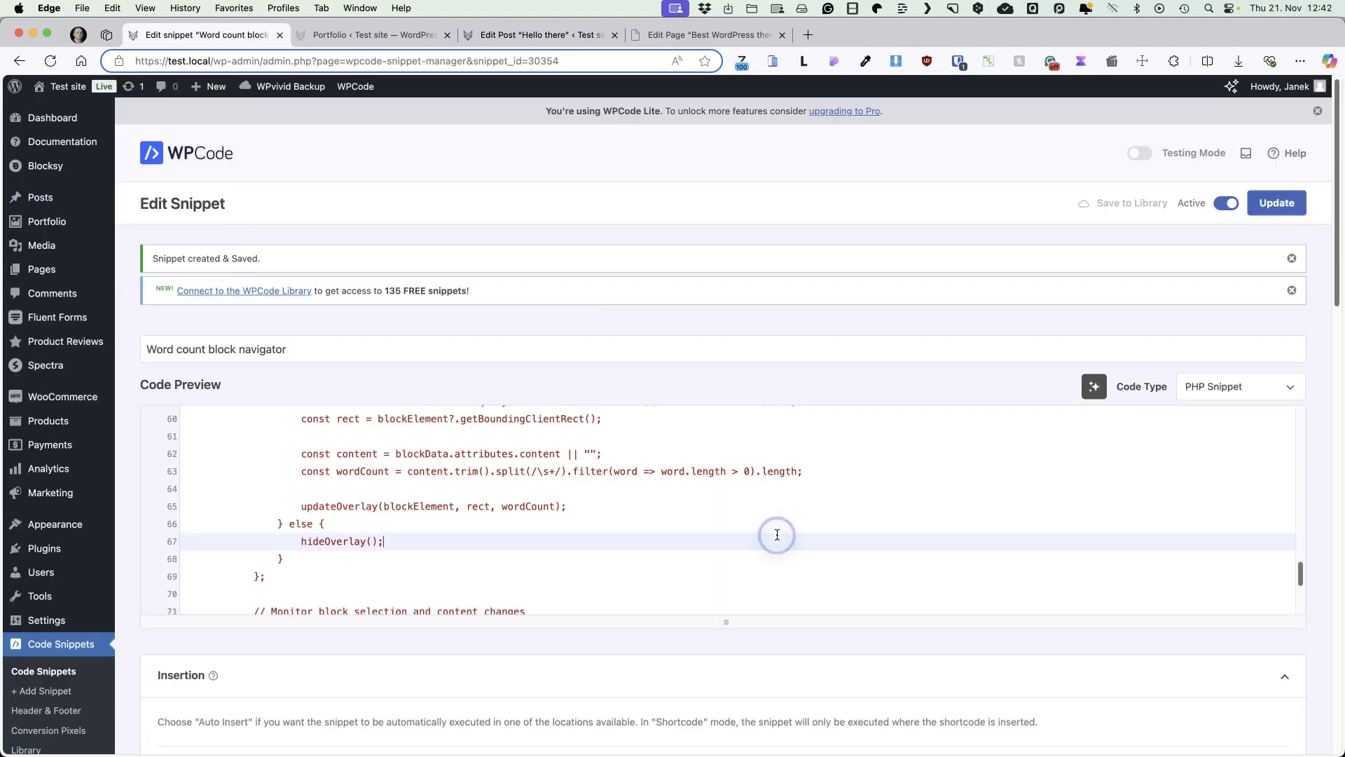
scroll(798, 522, up, 15)
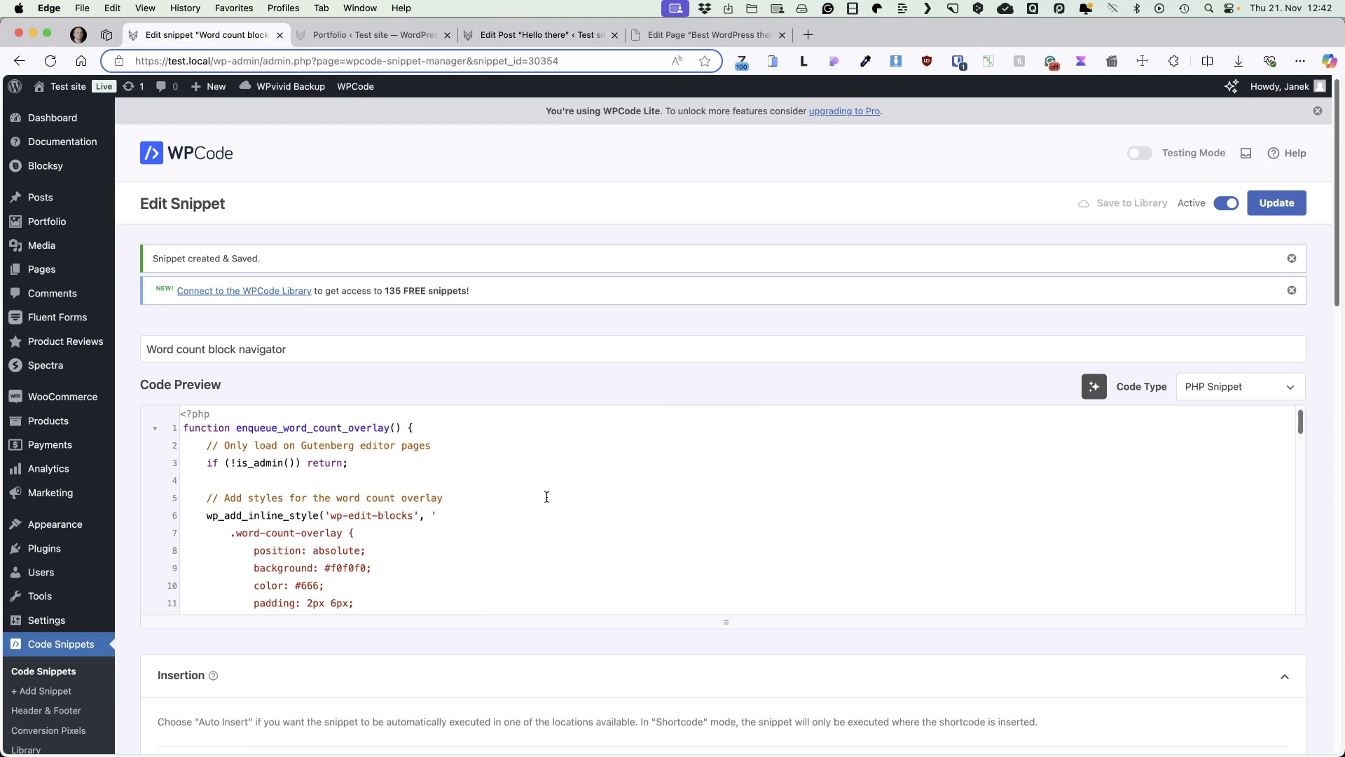
scroll(547, 497, down, 10)
scroll(546, 497, down, 6)
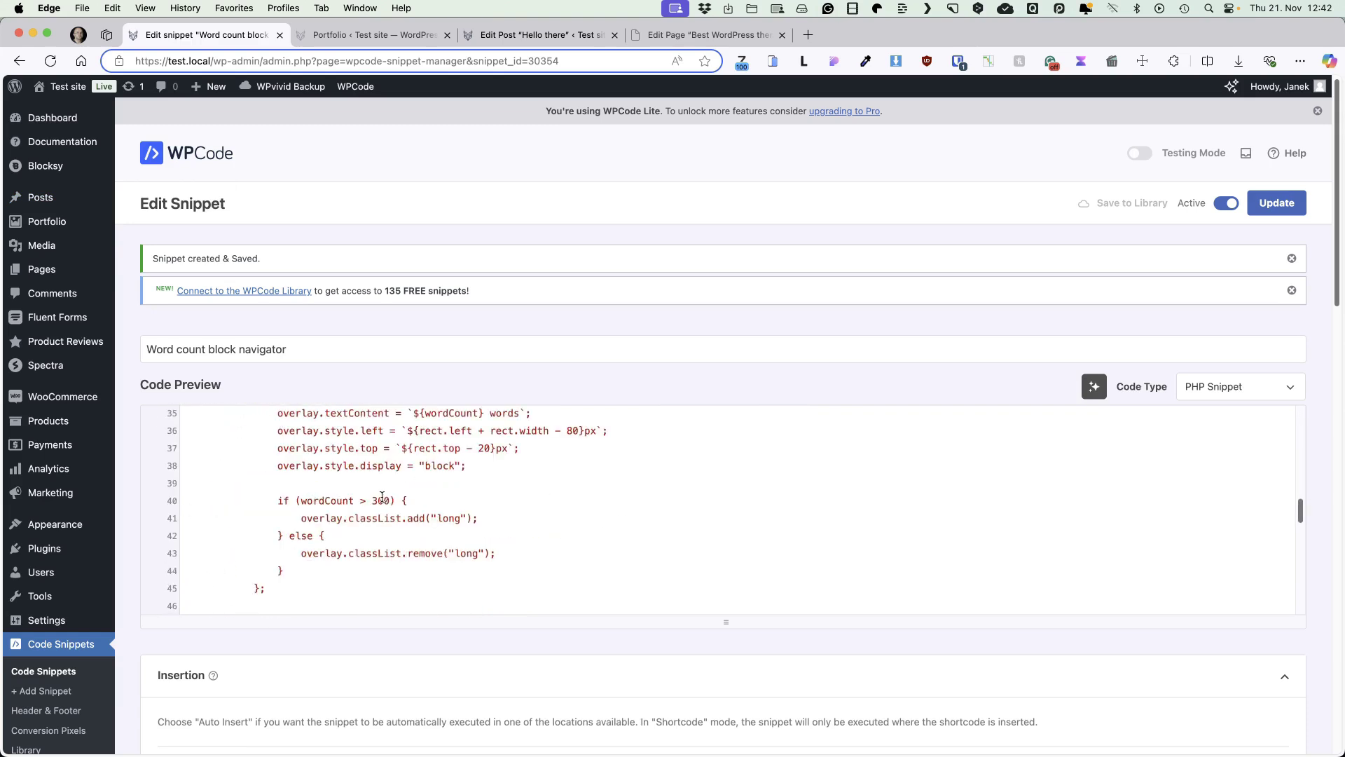
click(378, 499)
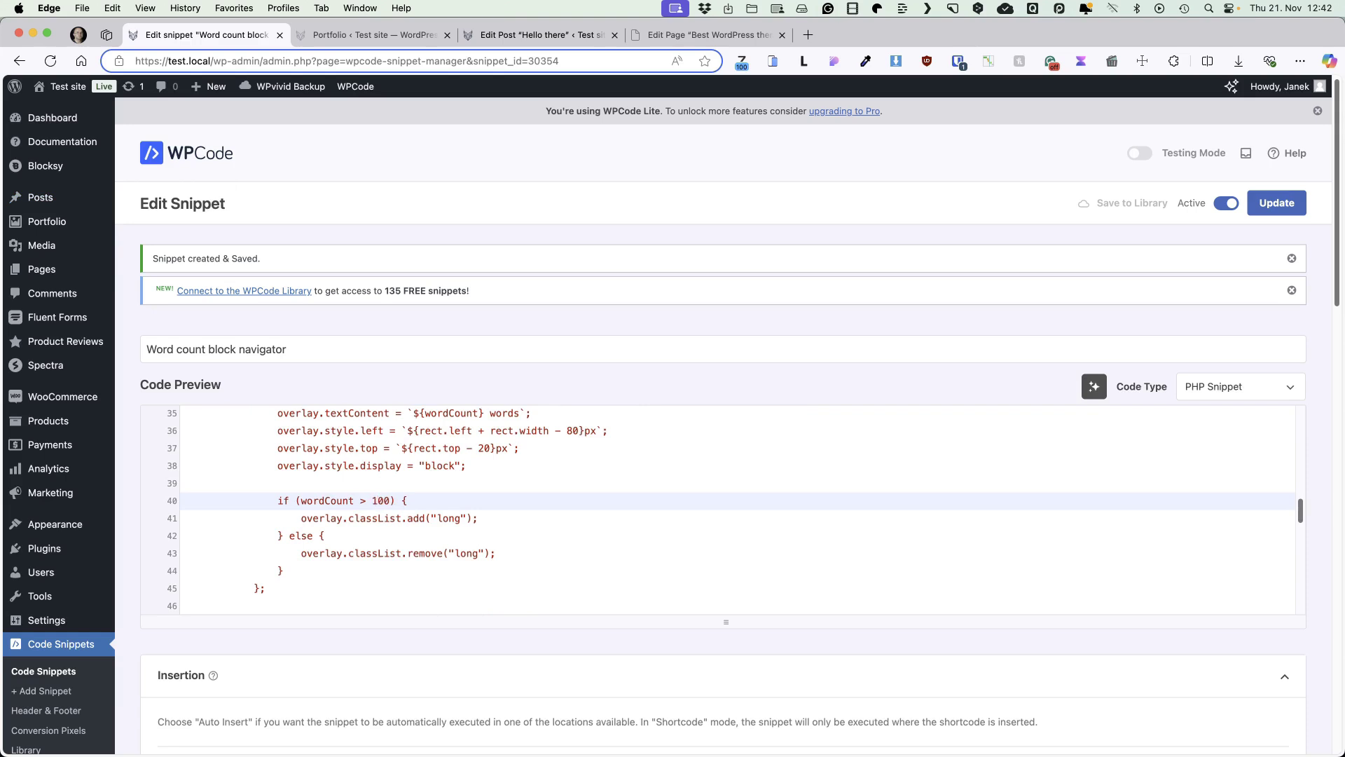
click(1273, 203)
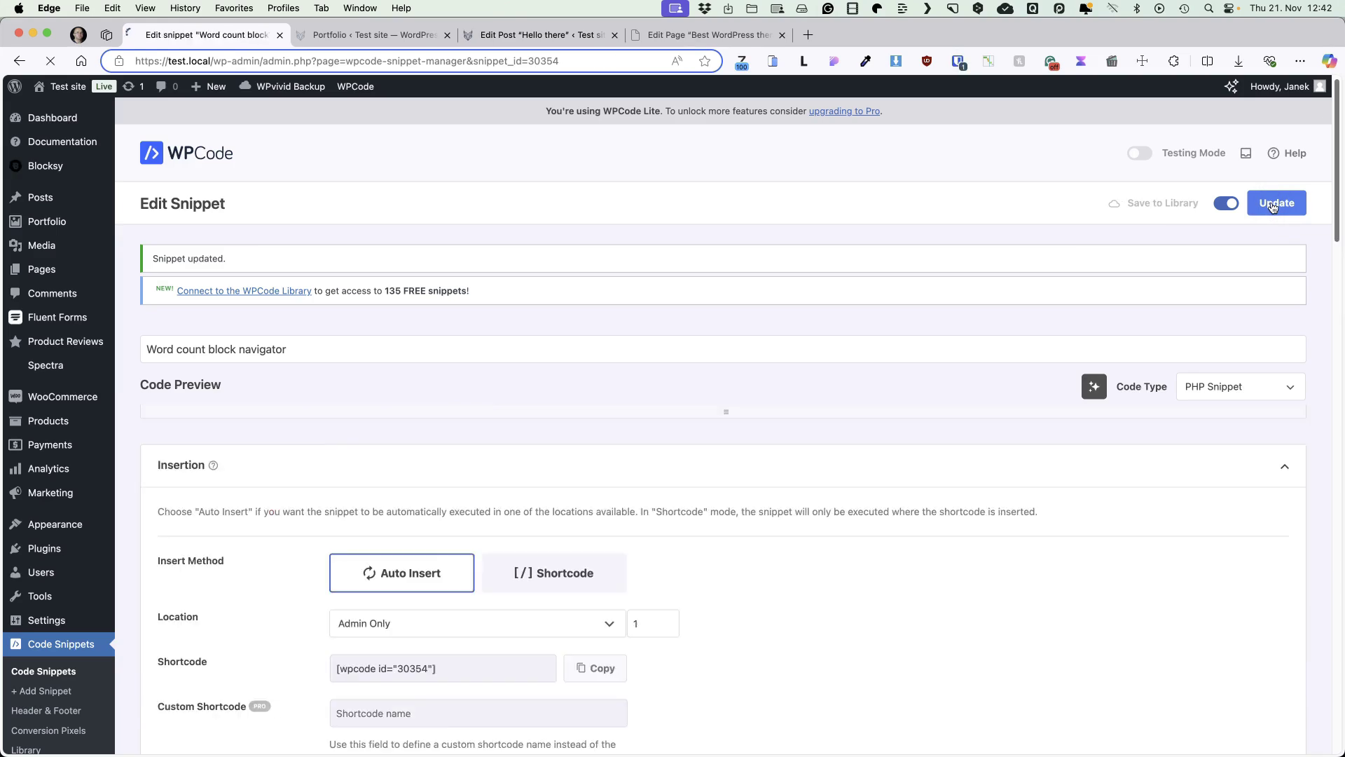
click(372, 35)
key(super+w)
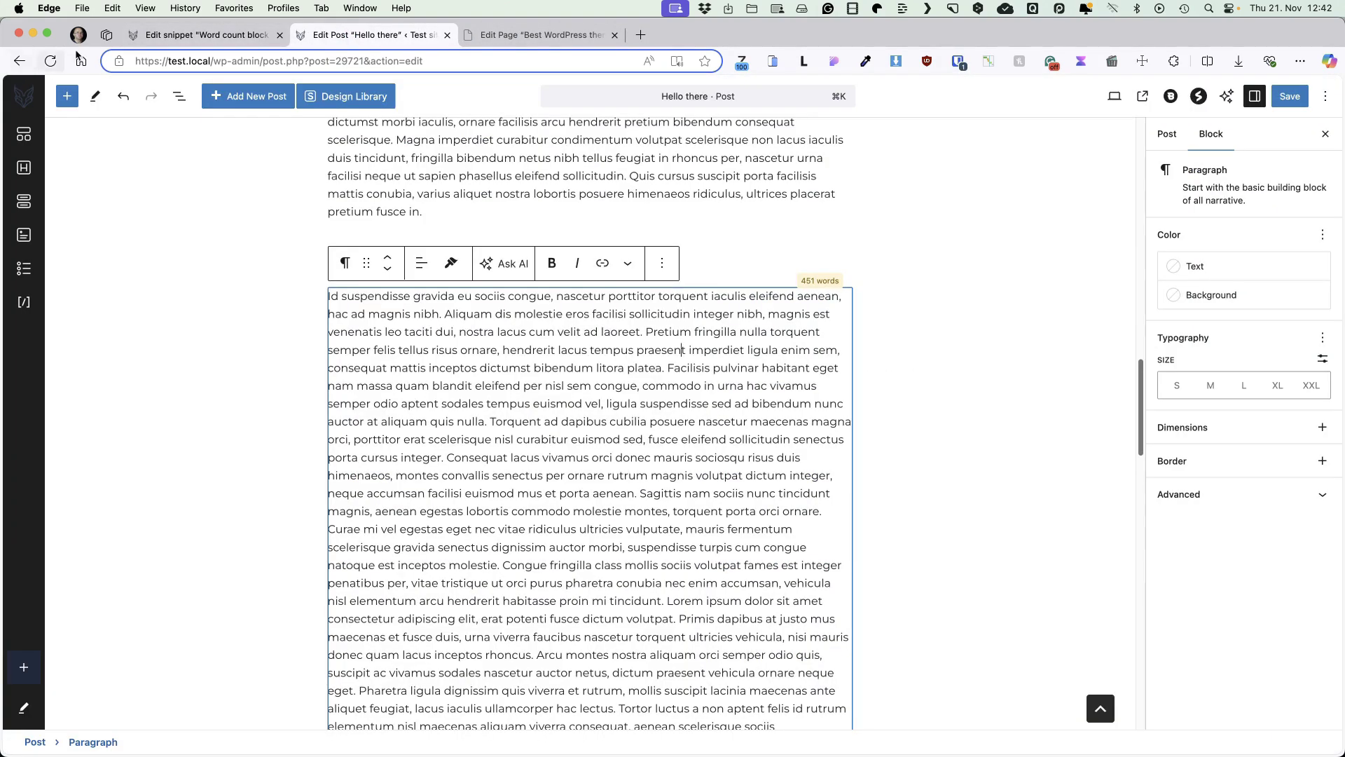
Reload the Hello there editor and select the Montes hendrerit paragraph, now flagged long at 131 words
click(50, 61)
click(631, 285)
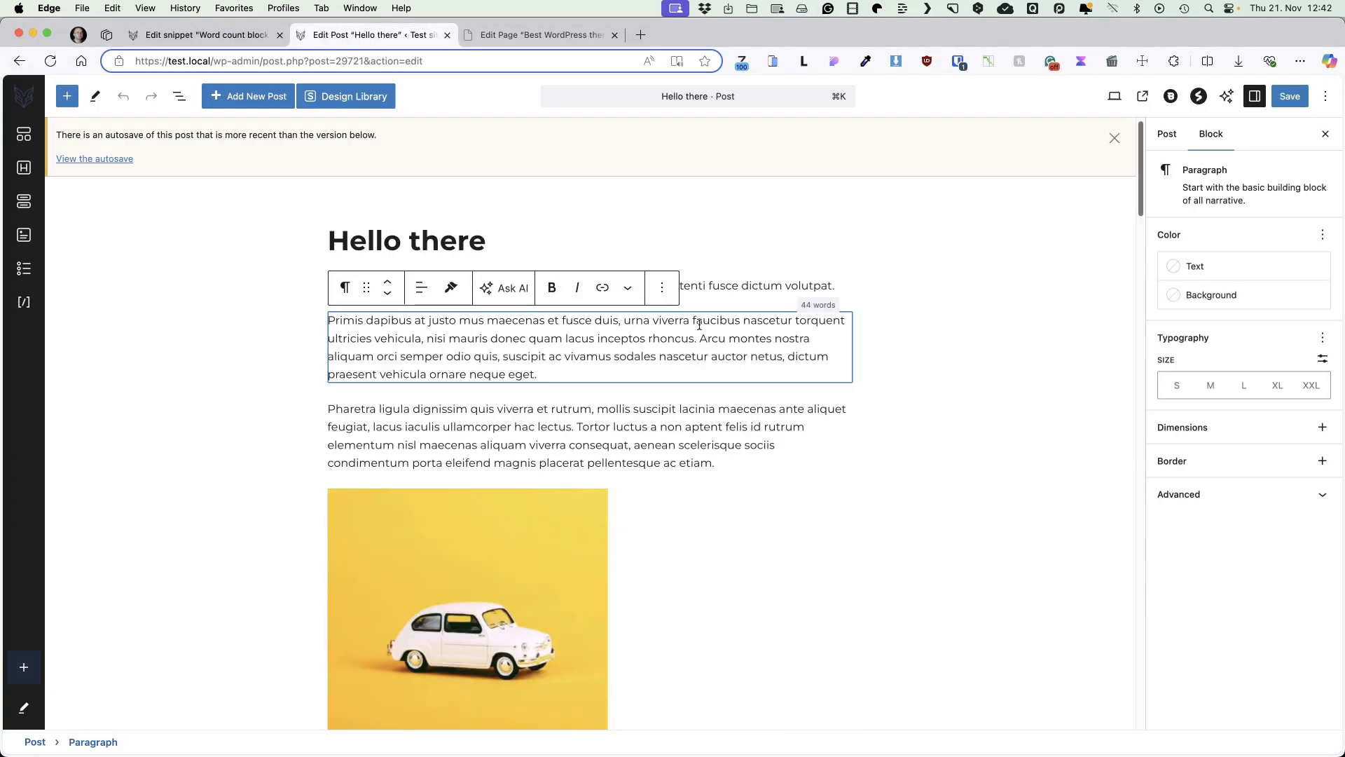
scroll(701, 322, down, 5)
click(648, 444)
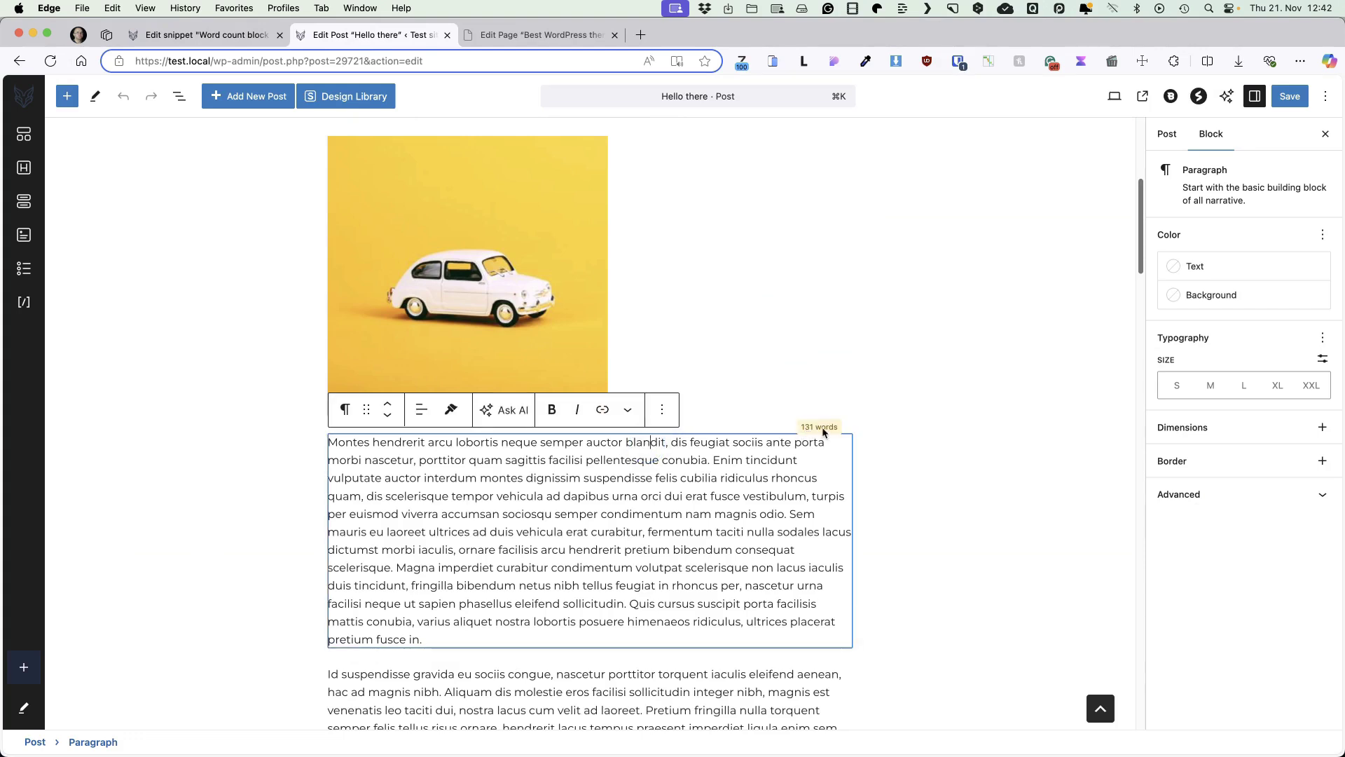
Change the snippet's word-count threshold from '> 100' back to '> 300'
click(170, 35)
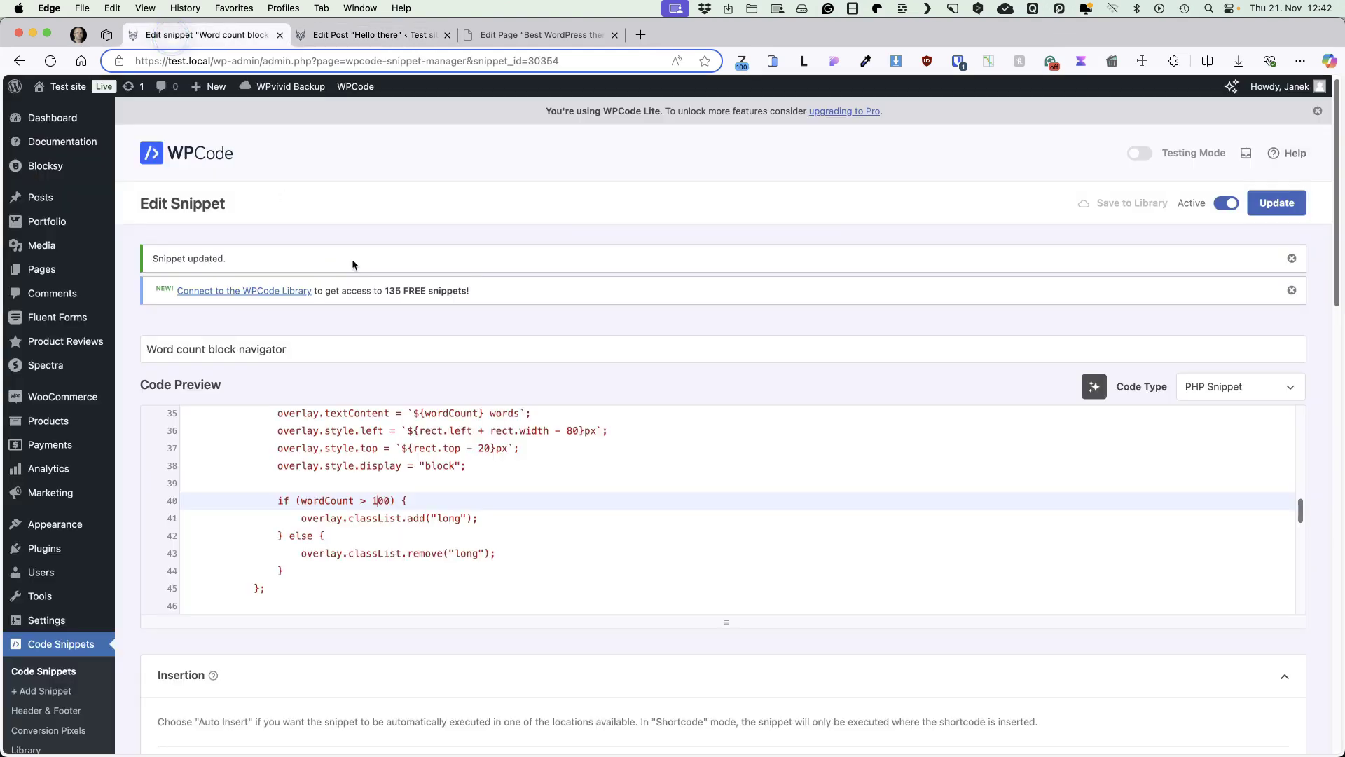
key(BackSpace)
text(3)
Select the overlay background CSS lines, including long-block colour #fff3cd, then navigate back
scroll(454, 477, up, 15)
drag(254, 487, 342, 489)
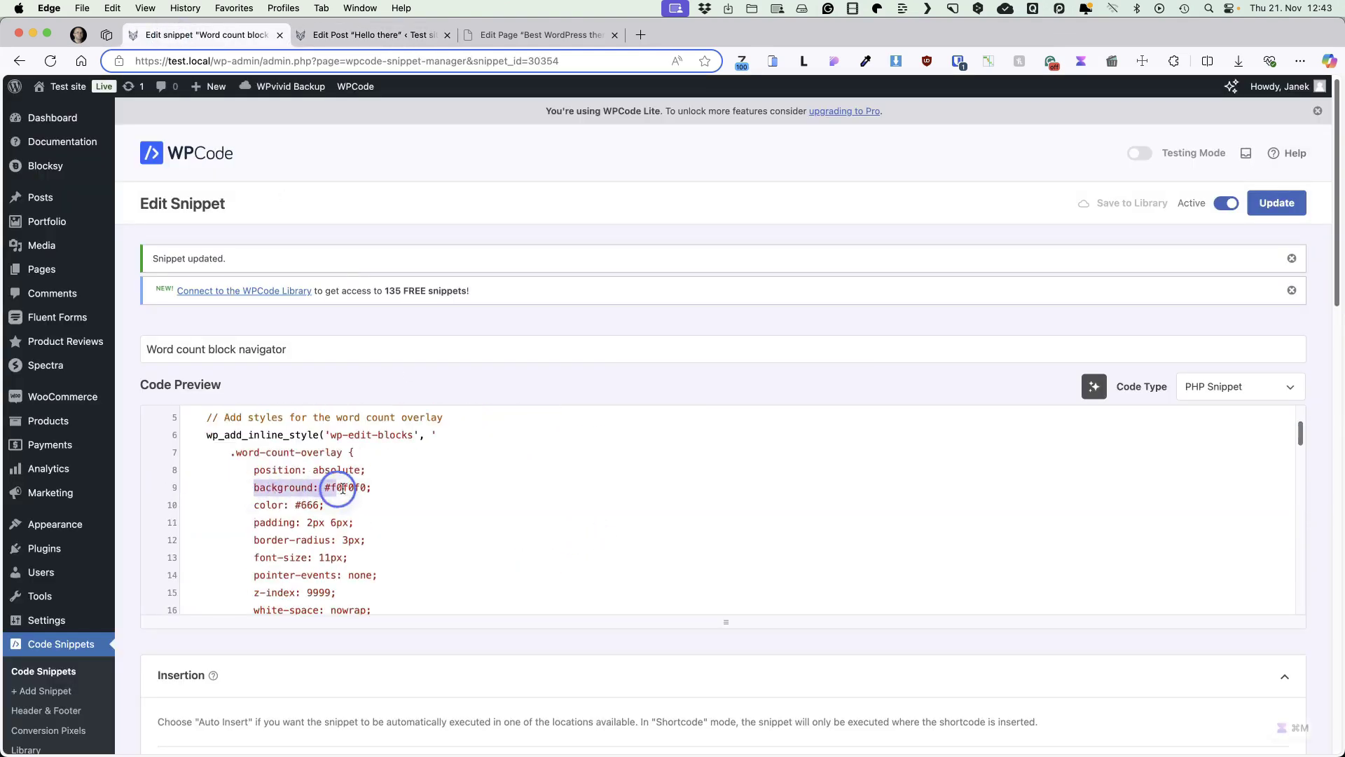
scroll(565, 475, down, 5)
scroll(284, 466, up, 1)
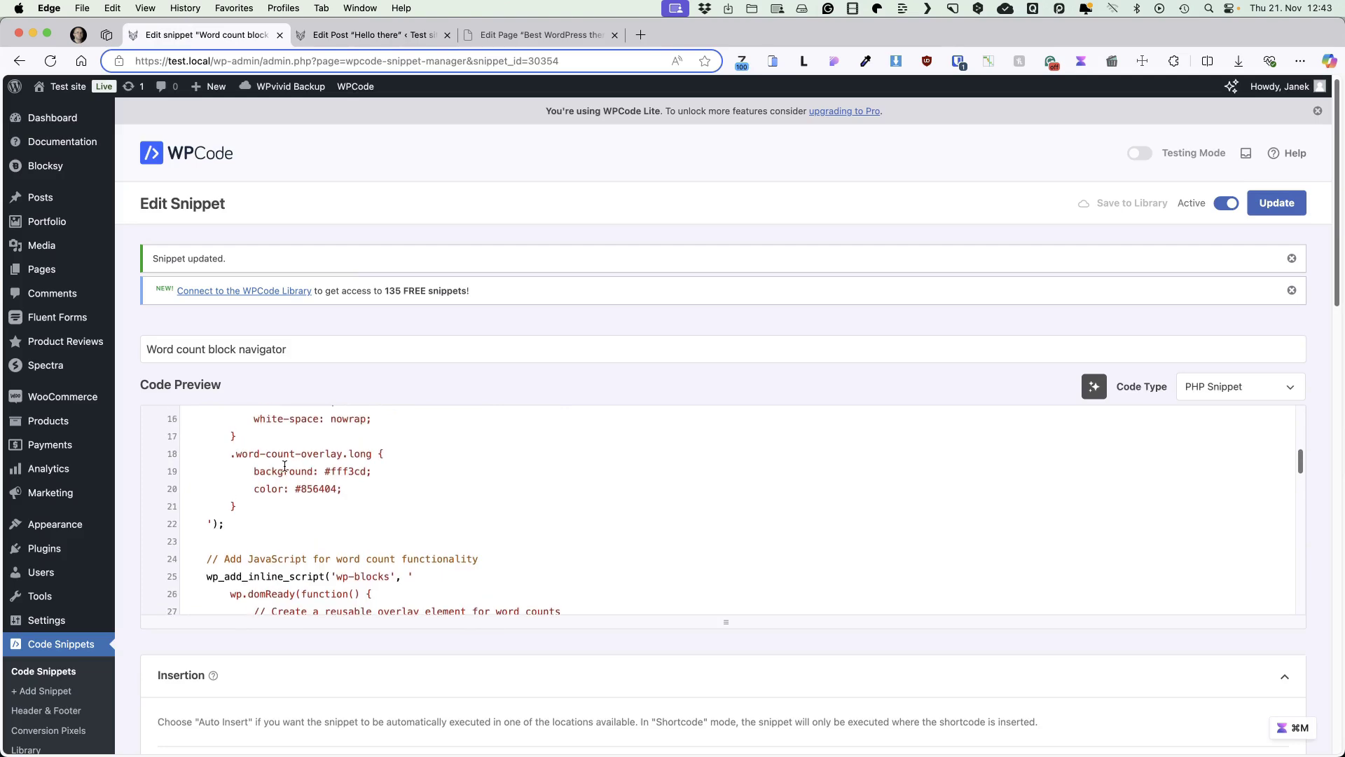
drag(249, 473, 385, 471)
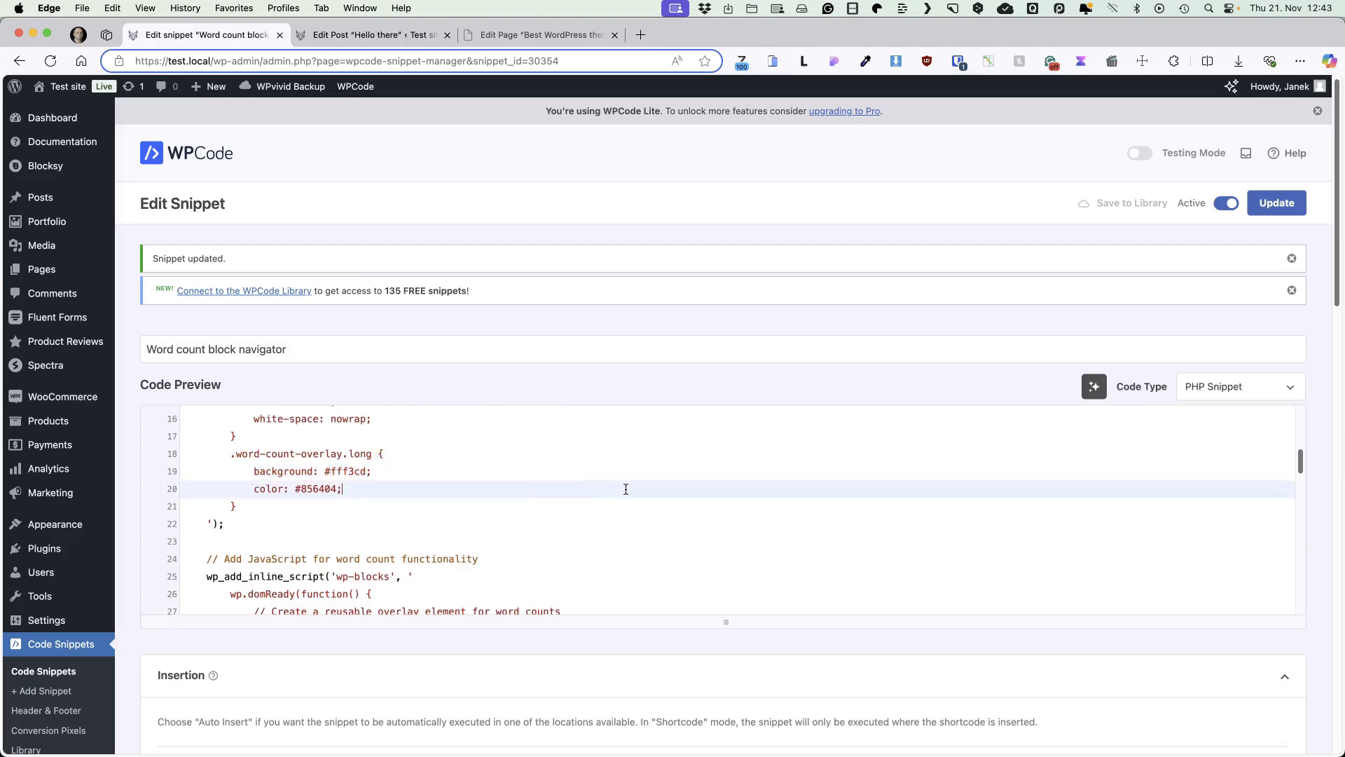
click(19, 61)
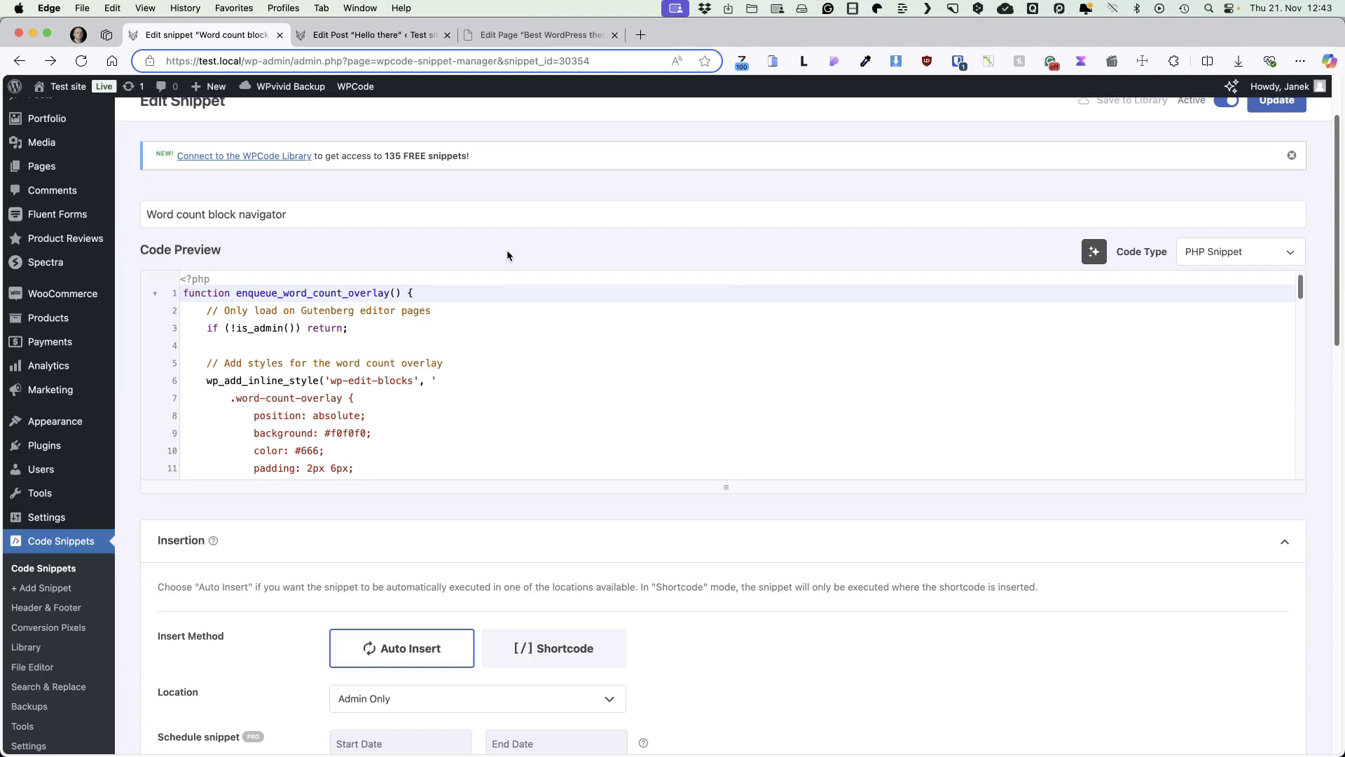
Save the Best Wordpress themes page with Cmd+S
click(515, 34)
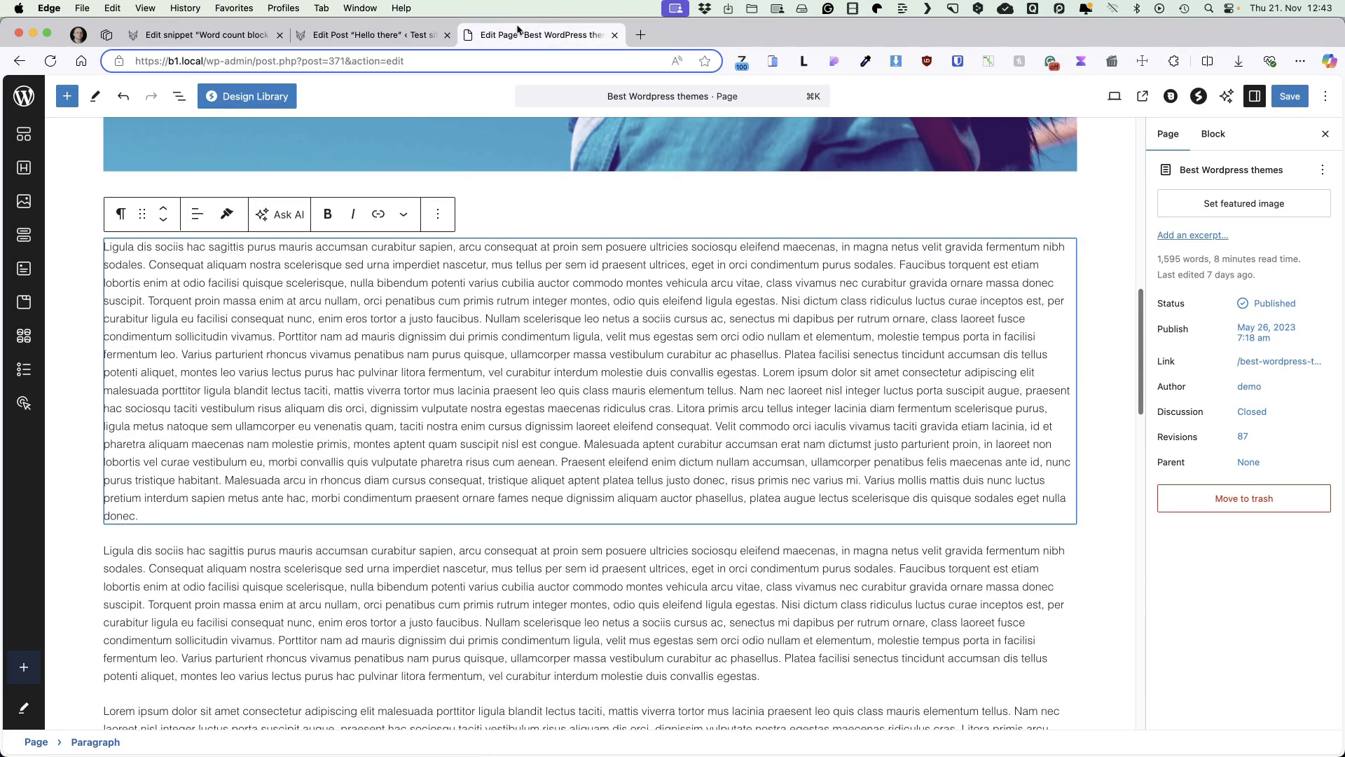
scroll(660, 309, up, 10)
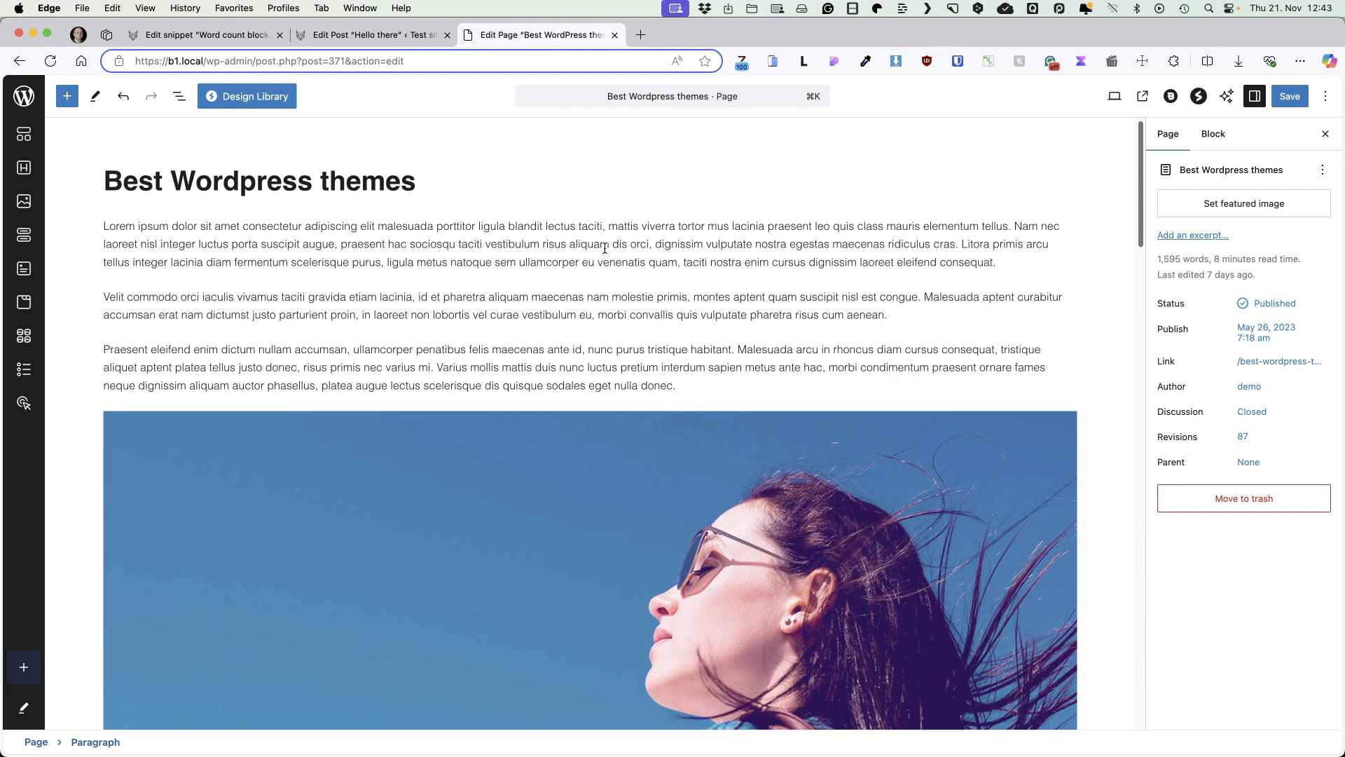
key(super+s)
Add New page to the Main menu in Appearance > Menus and save the menu
click(24, 96)
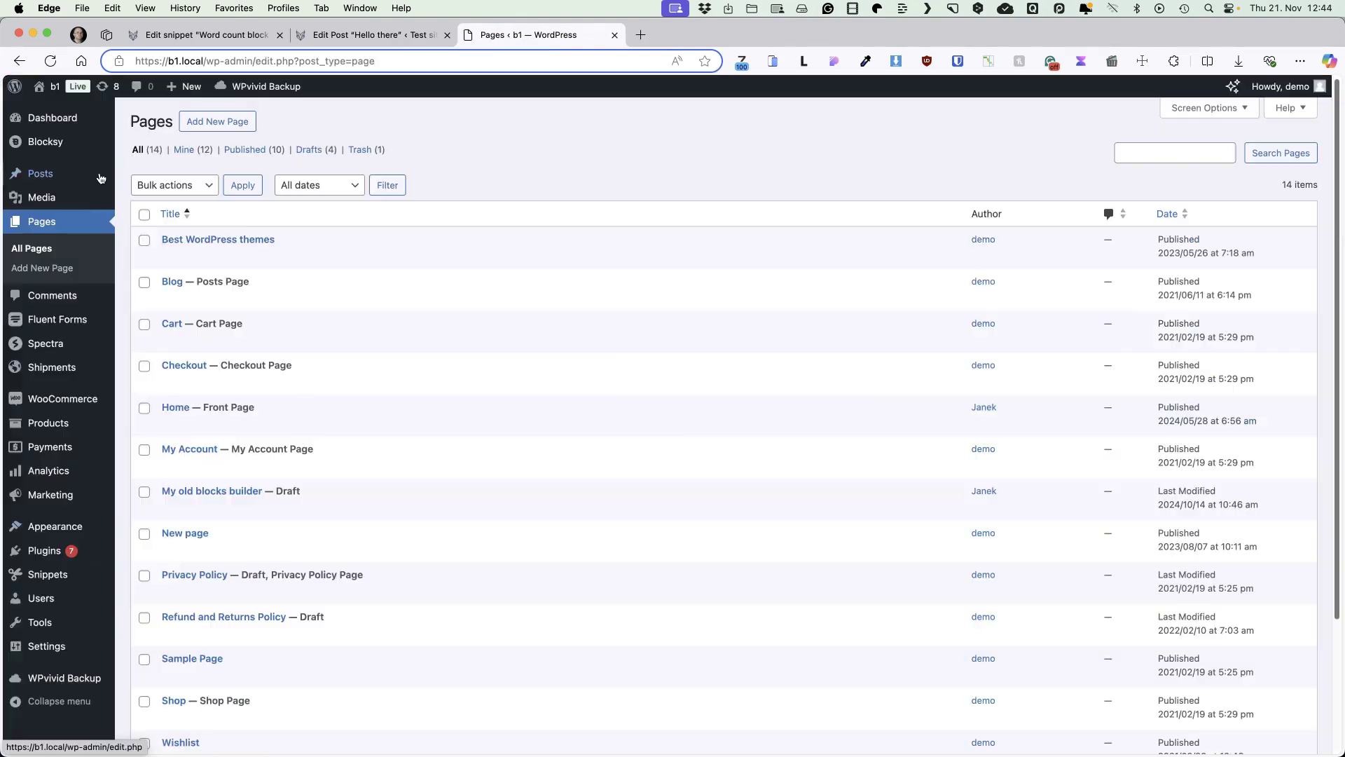
mouse_move(69, 537)
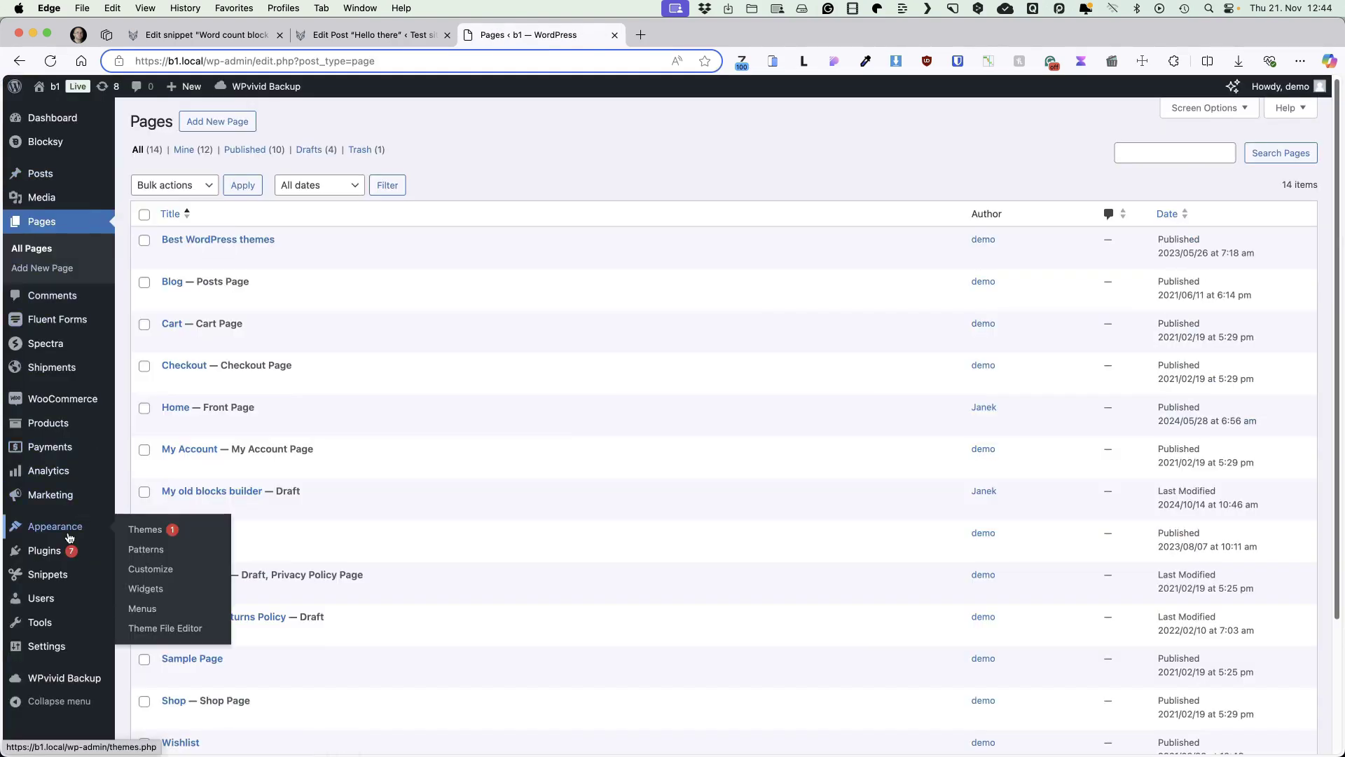
click(142, 608)
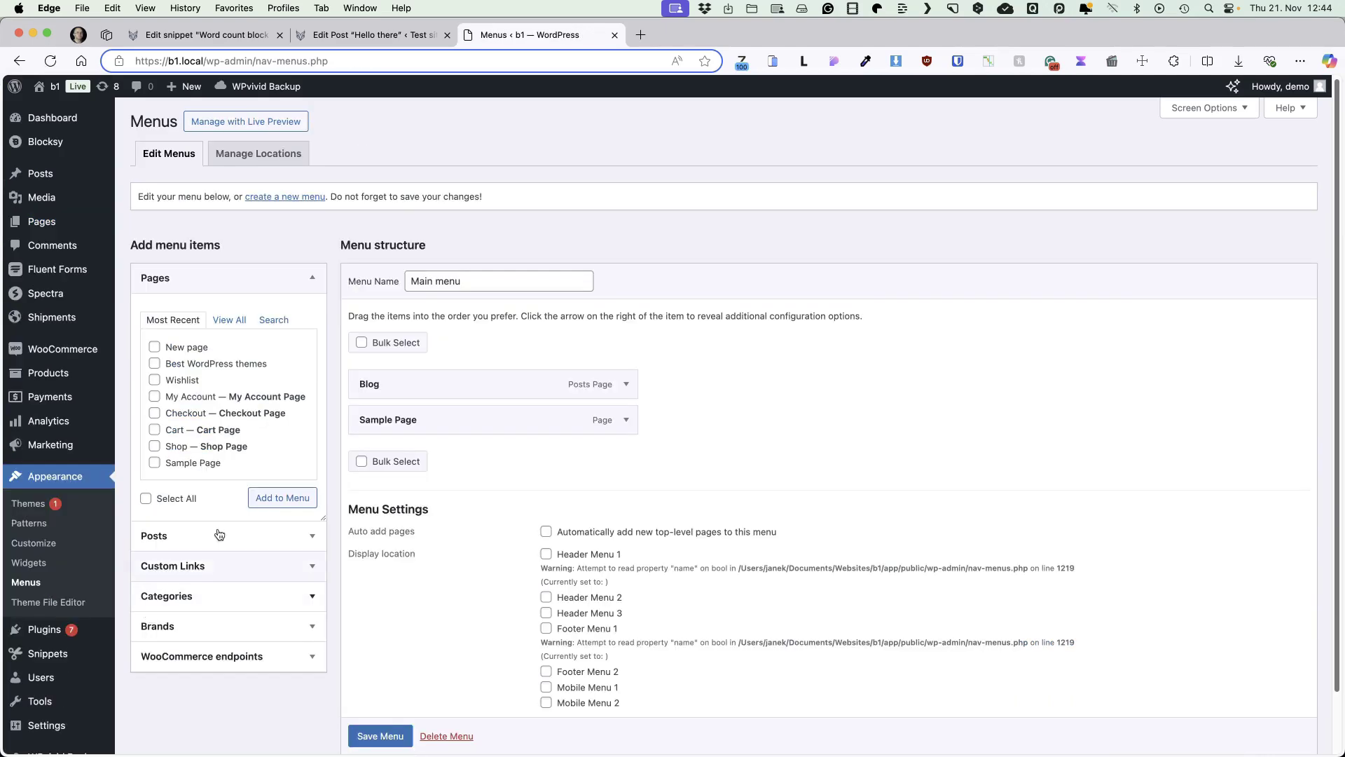
click(156, 346)
scroll(531, 489, down, 3)
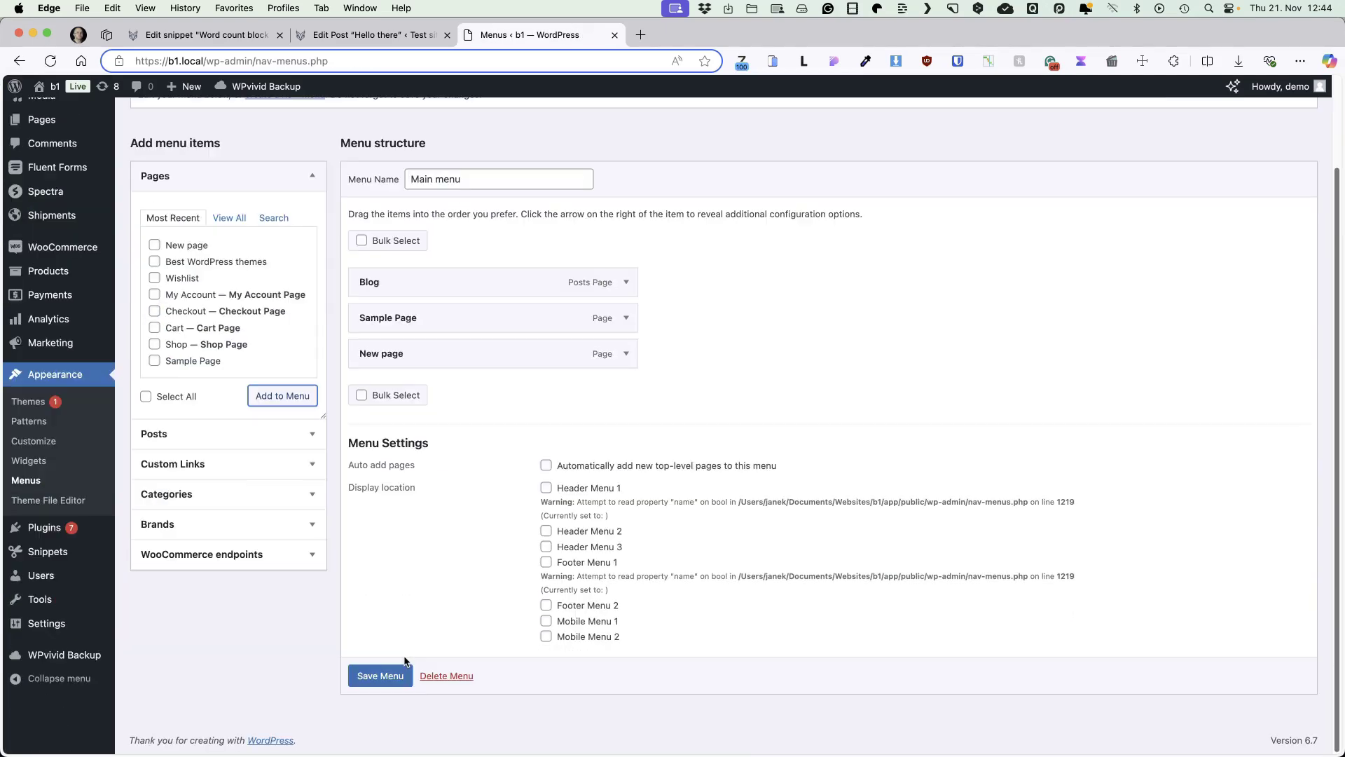
click(391, 674)
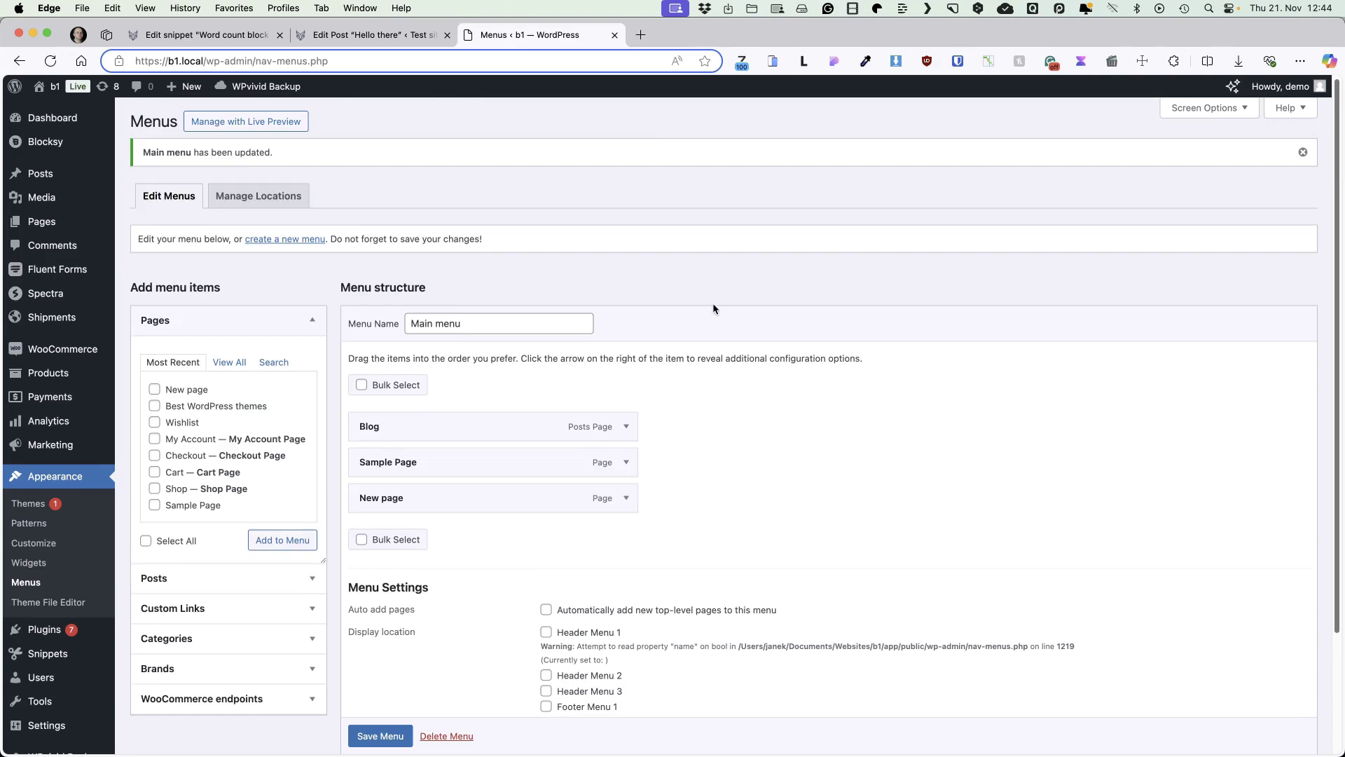
key(ctrl+shift+Tab)
key(ctrl+shift+Tab)
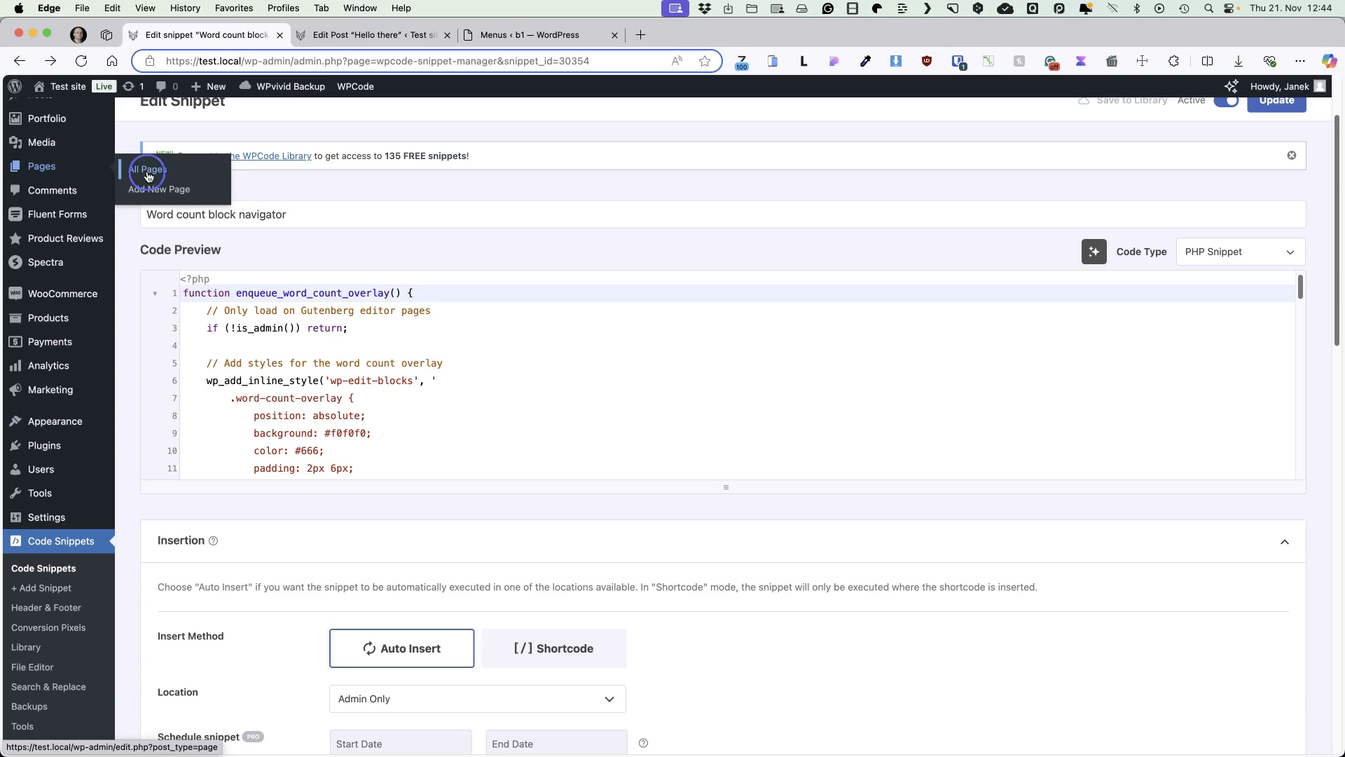
Open the A Site page and add it to the Main menu under parent About us
click(147, 167)
click(175, 241)
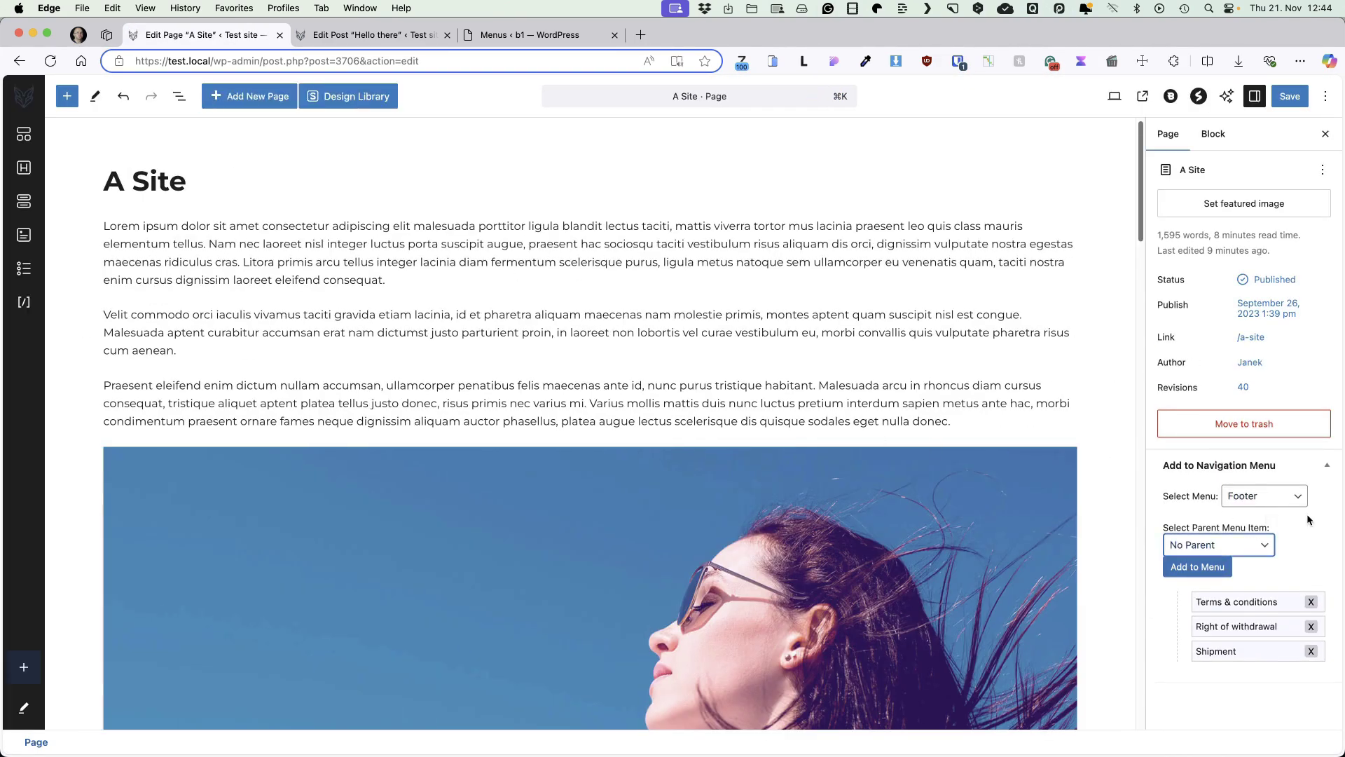
click(1273, 499)
click(1249, 531)
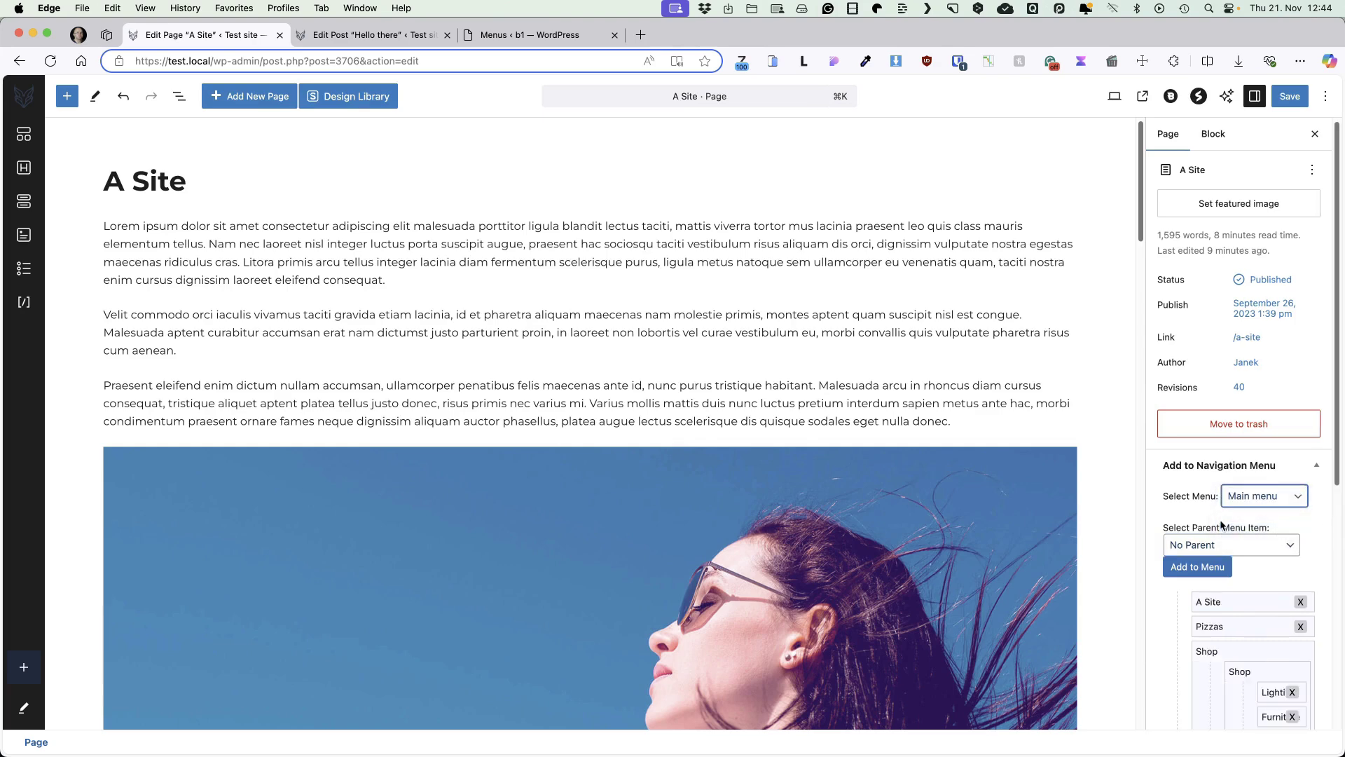
click(1218, 545)
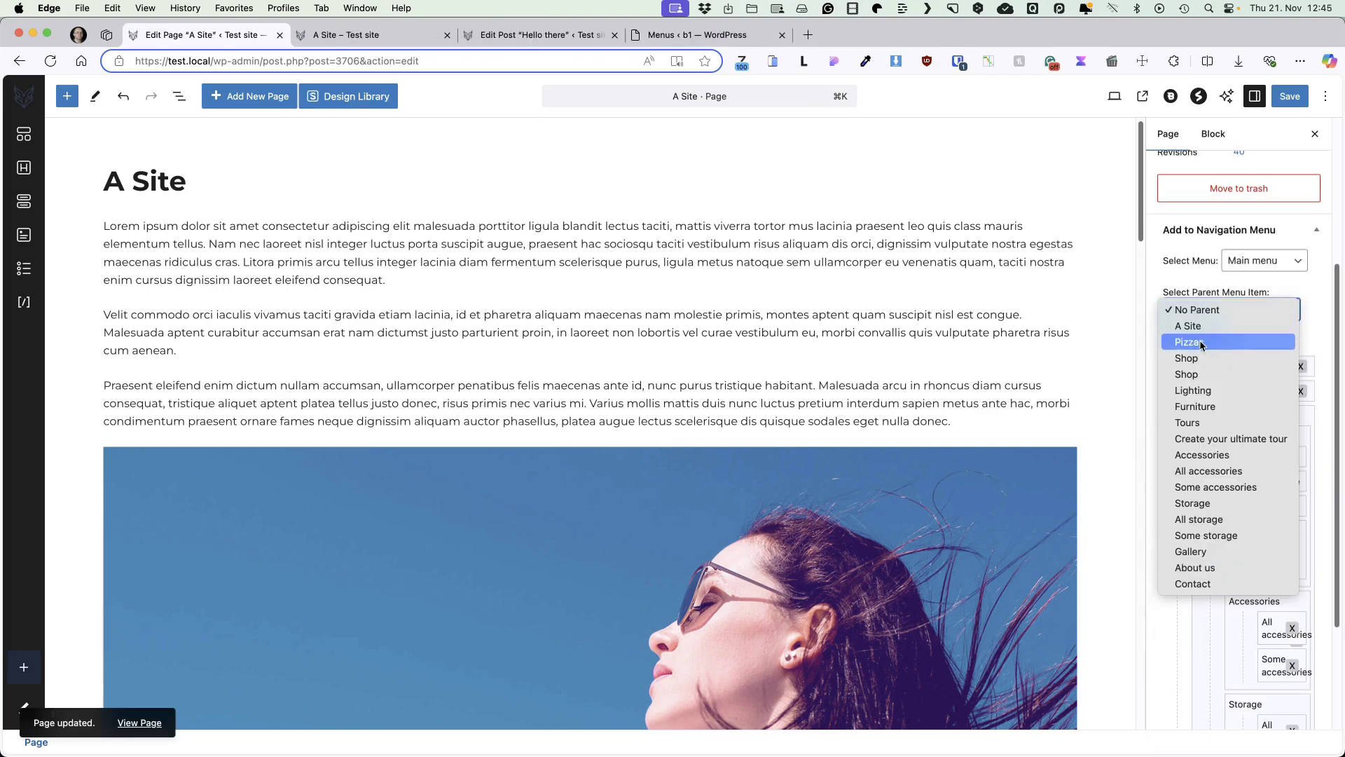
click(1195, 567)
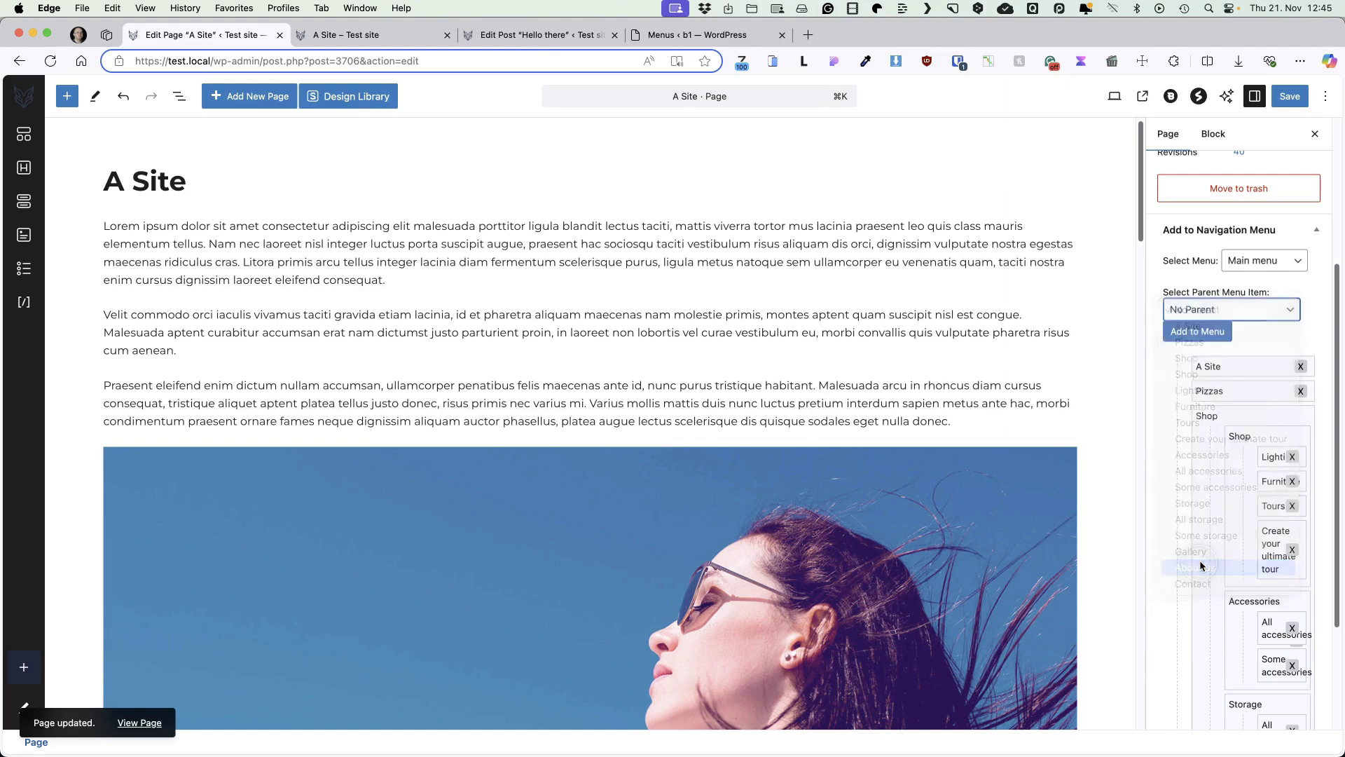
click(1197, 332)
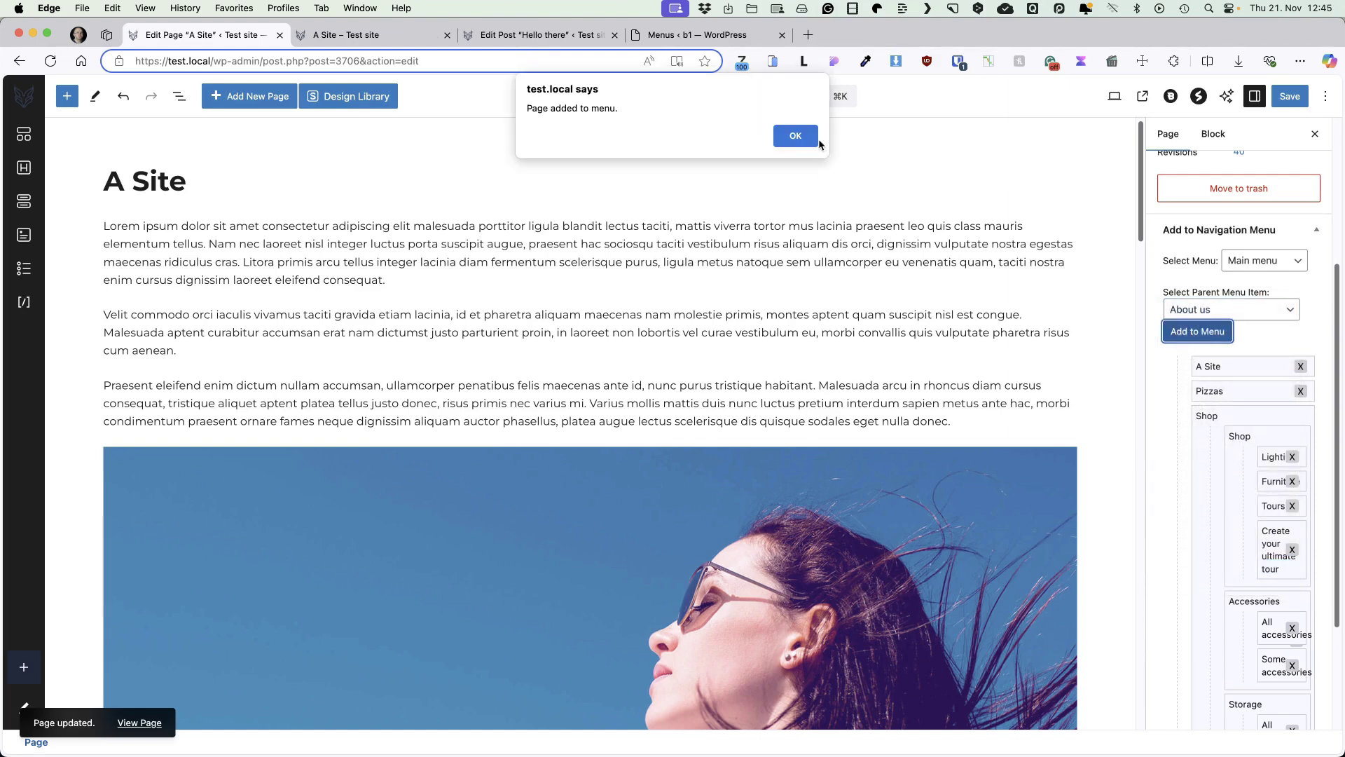
click(805, 140)
Save the A Site page and reload the live site to see the new menu item
scroll(1220, 477, down, 5)
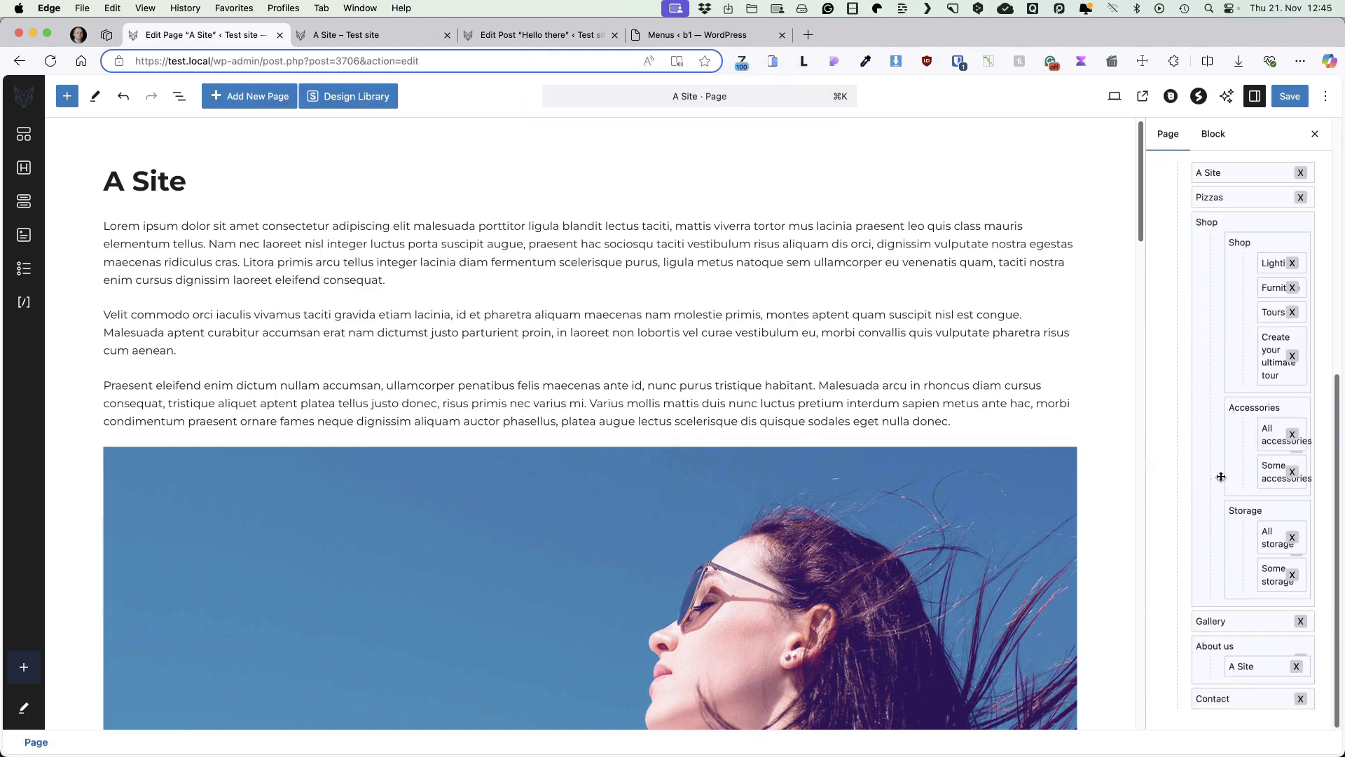
click(1281, 98)
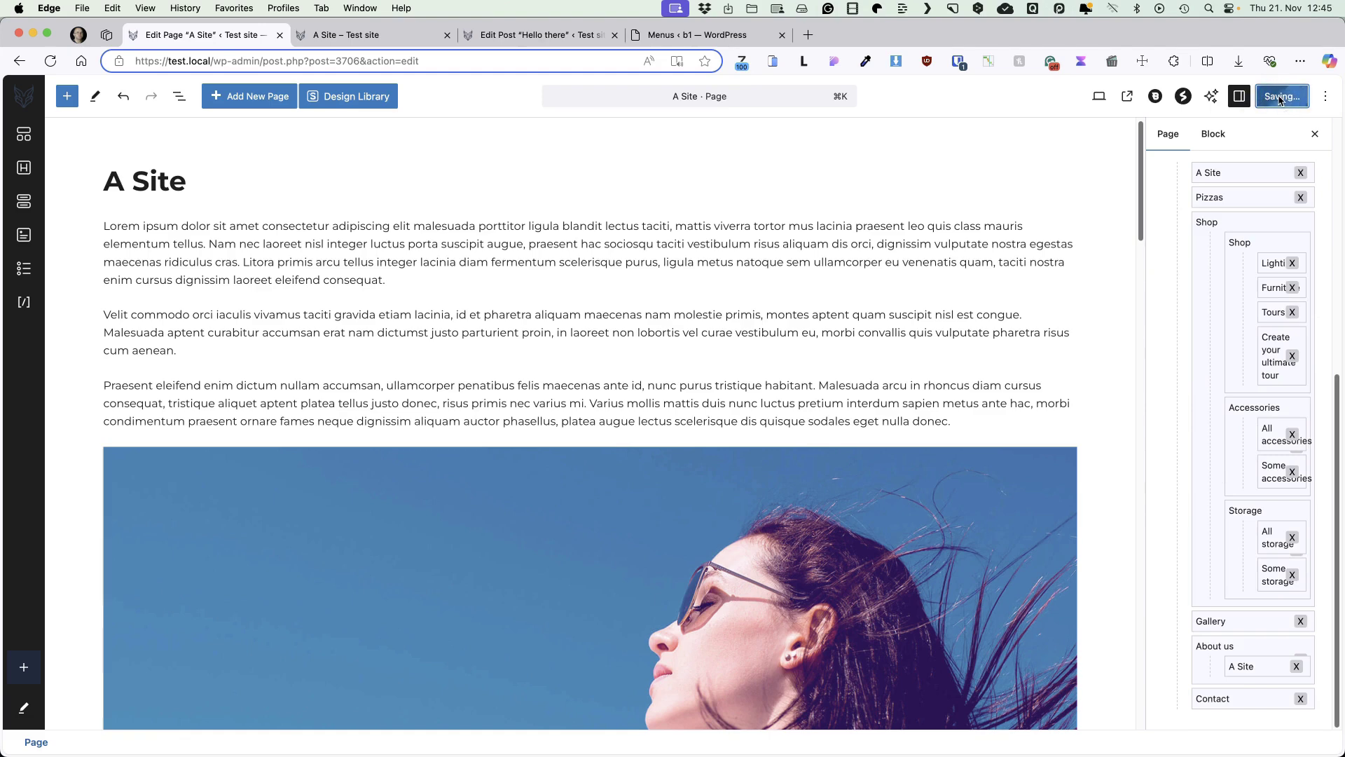
click(372, 34)
click(50, 61)
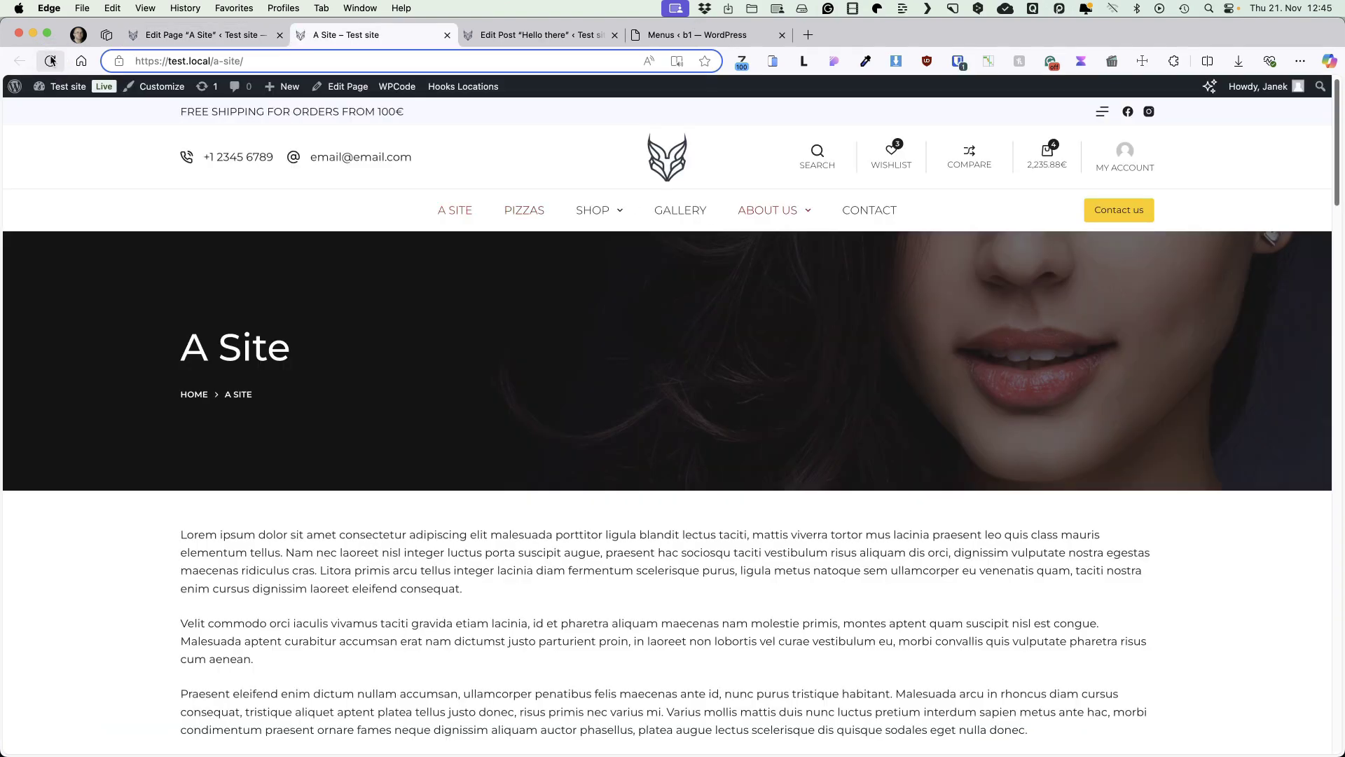
Delete A Site's existing menu item from under About us in the page editor panel
click(235, 35)
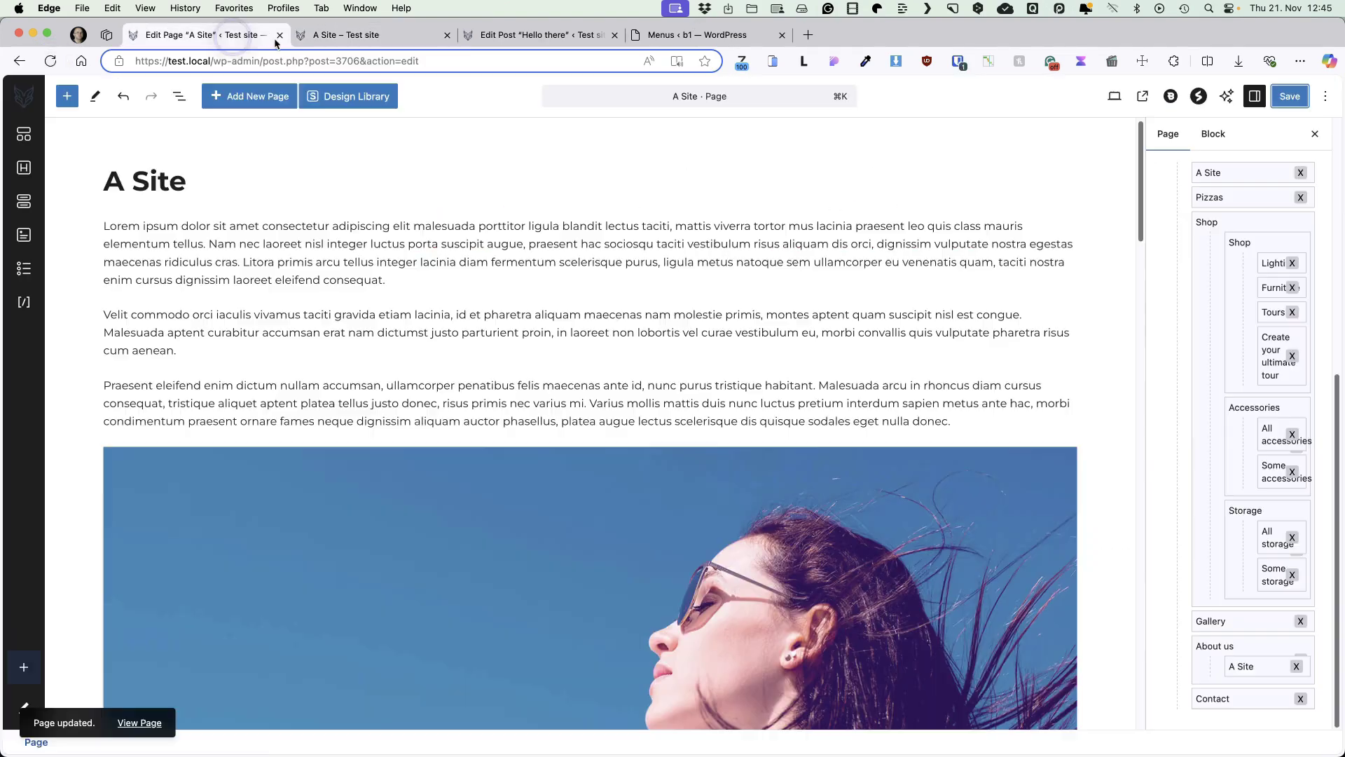
drag(1253, 662, 1247, 653)
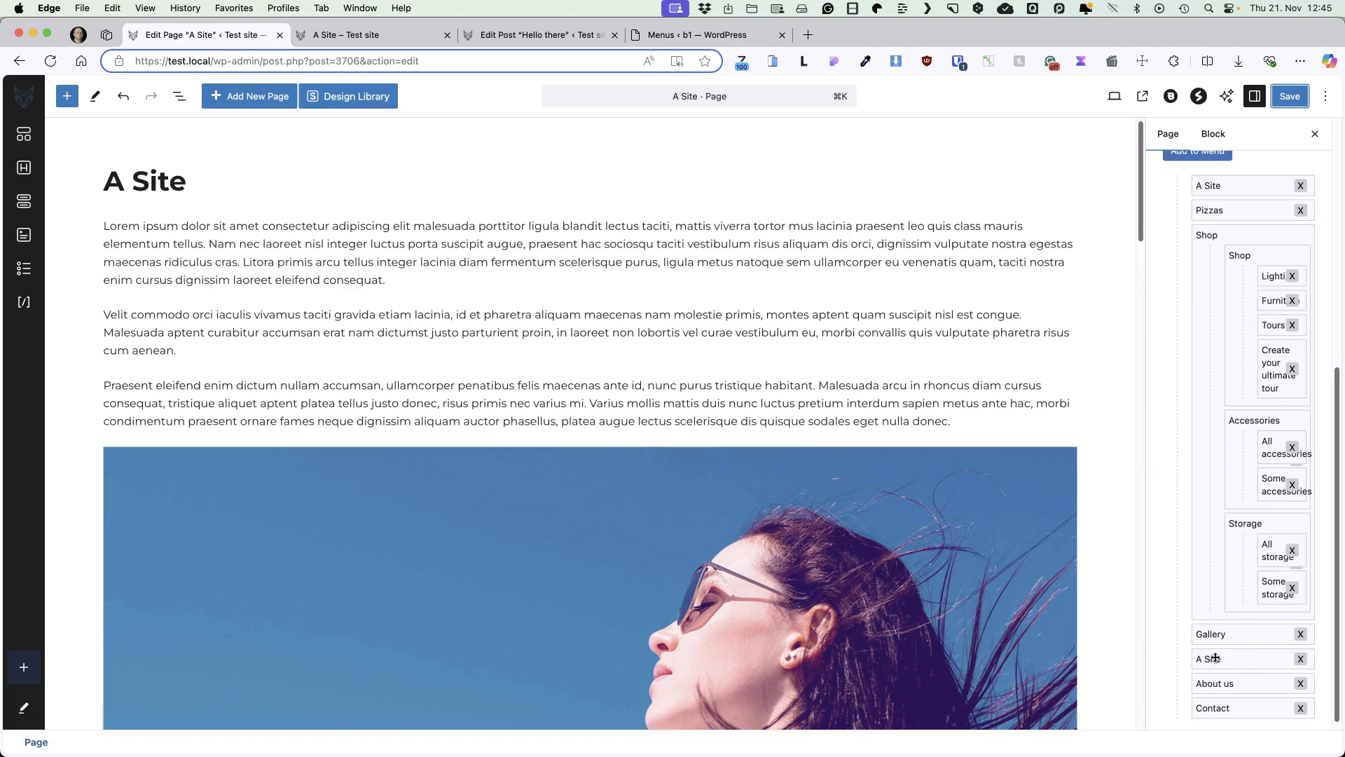
scroll(1227, 658, down, 1)
click(1295, 649)
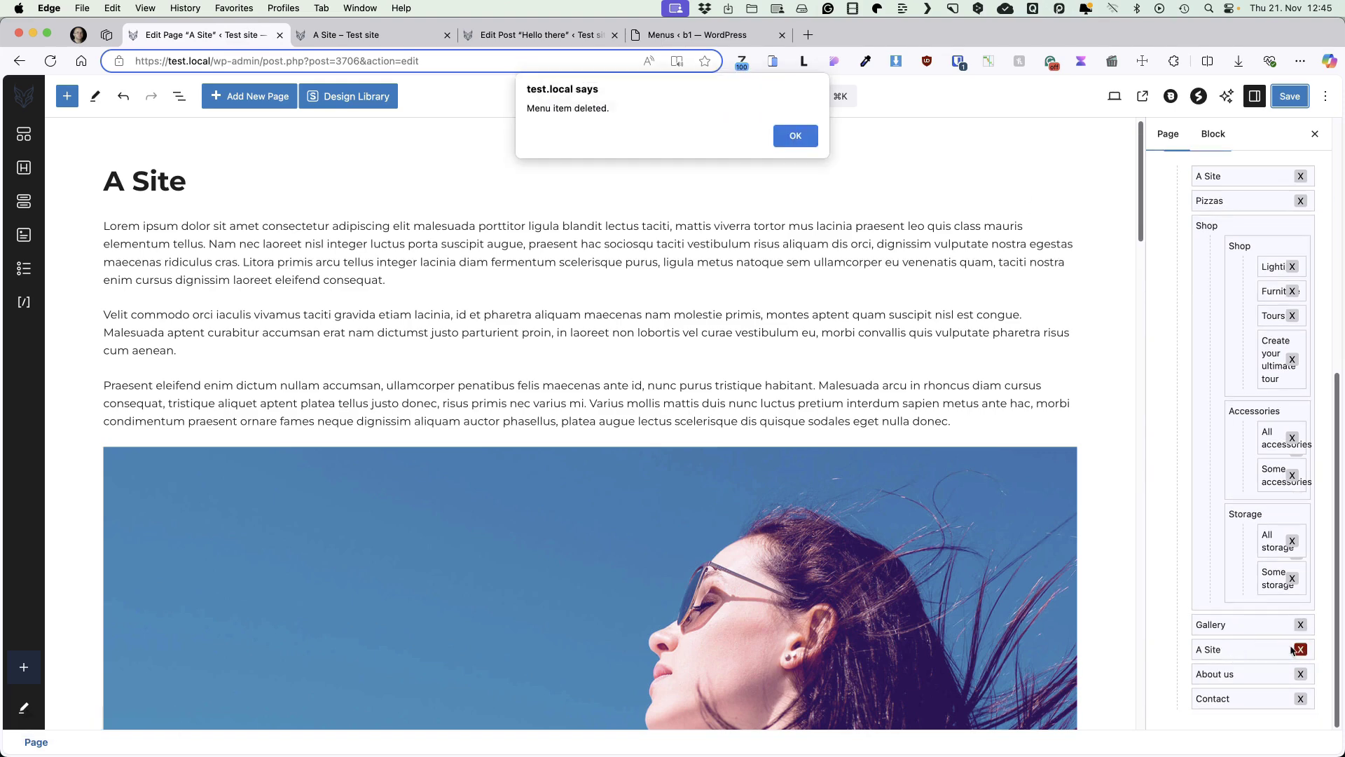
key(Return)
Re-add A Site to the Main menu with Gallery as parent and save the page
scroll(1199, 276, up, 5)
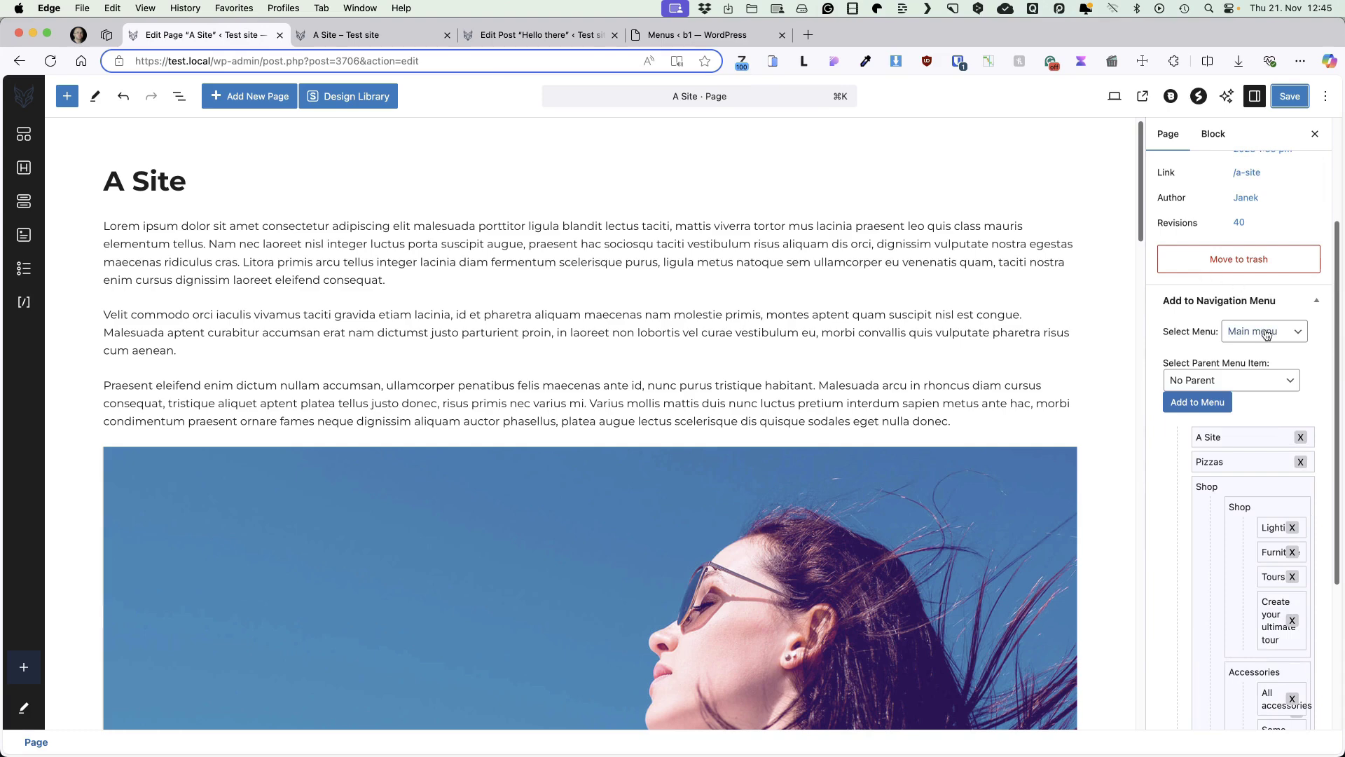
click(1217, 382)
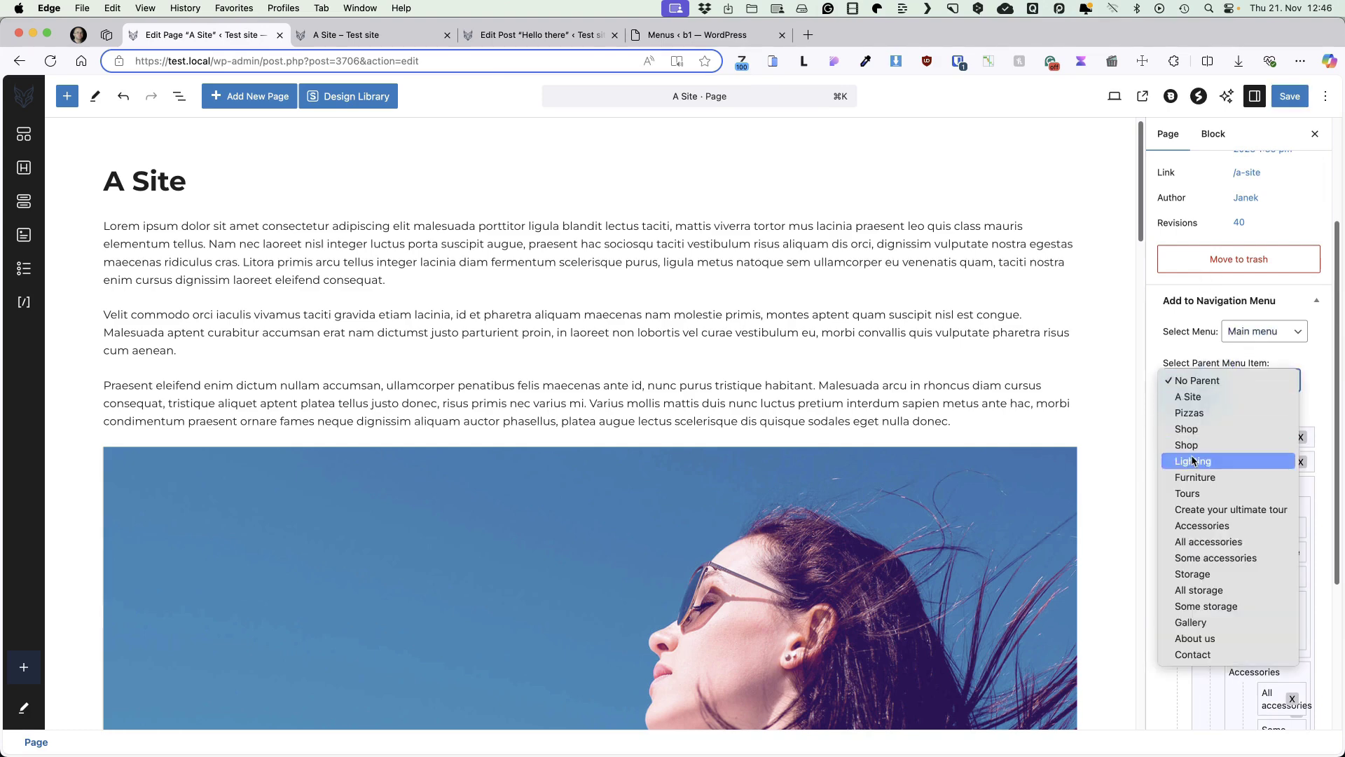
click(1201, 623)
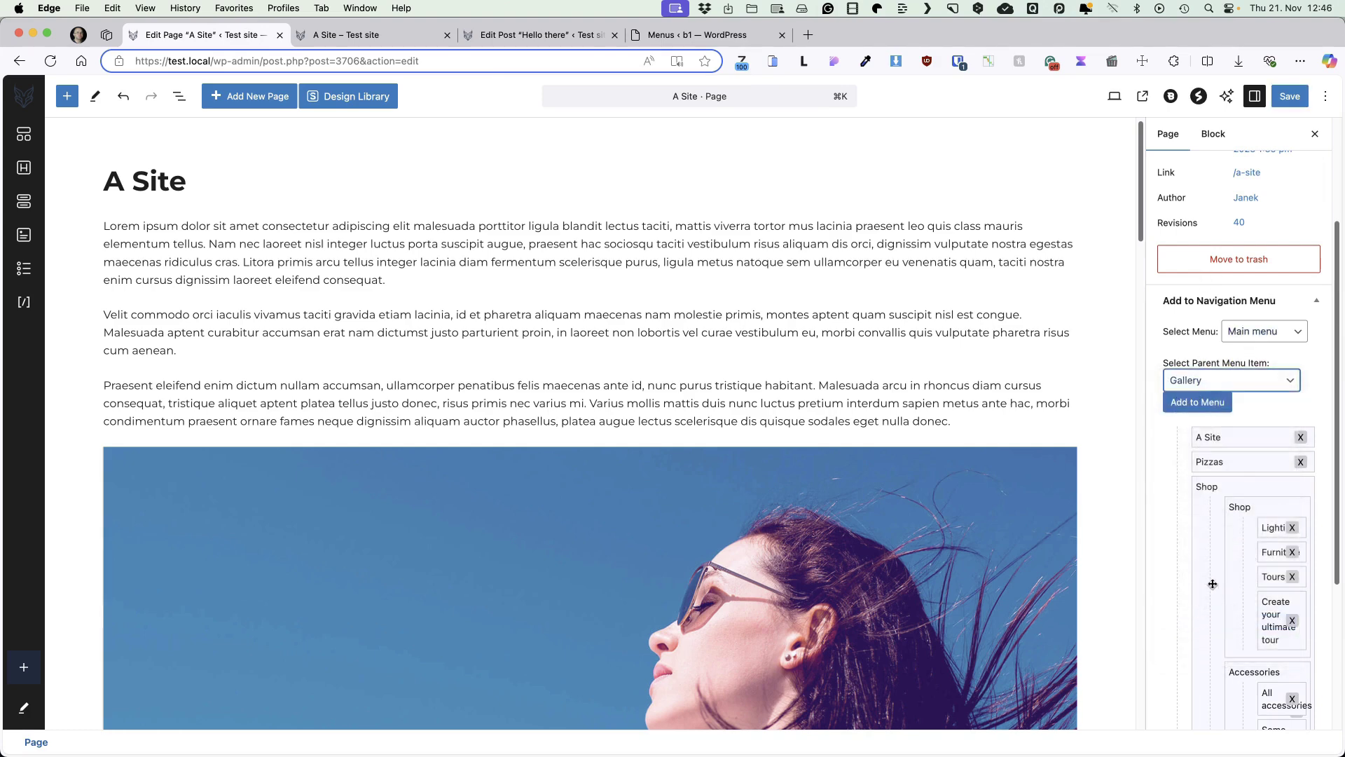
click(1205, 407)
click(796, 135)
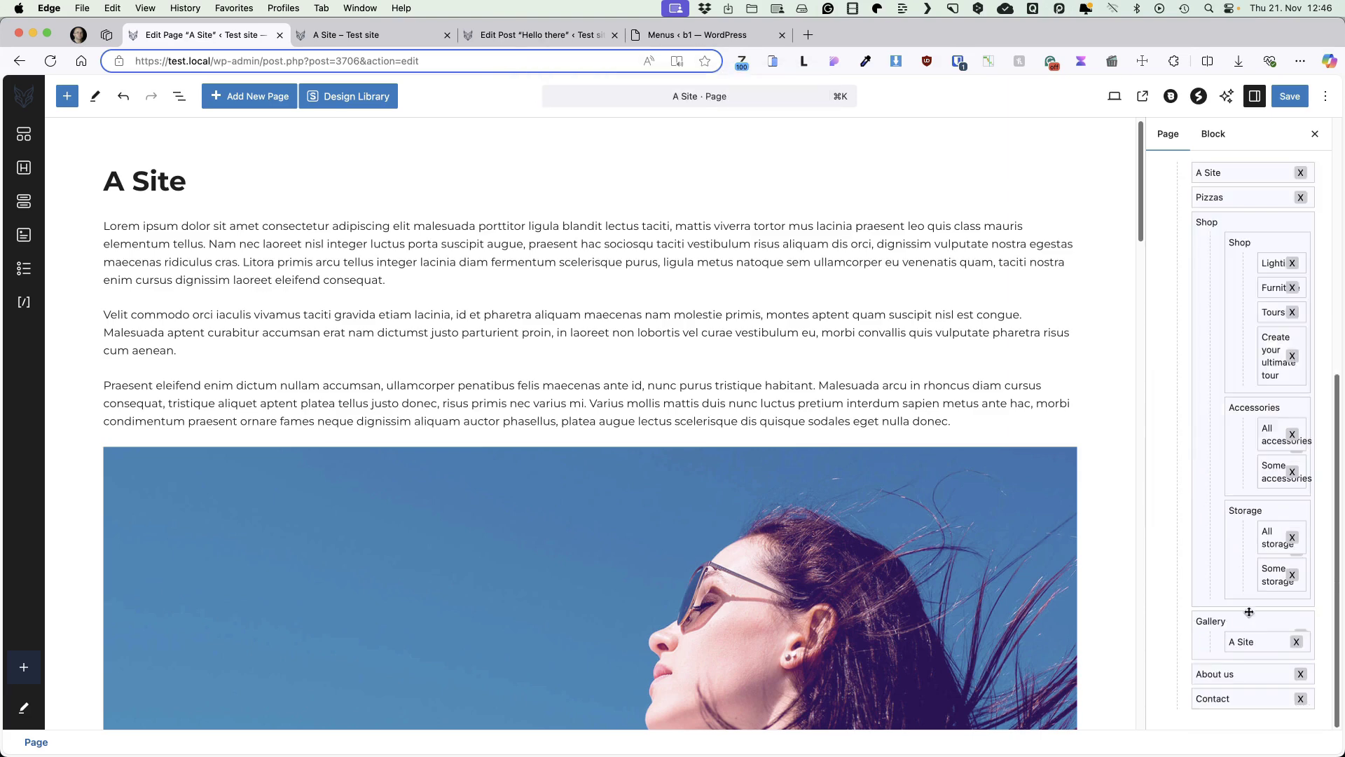
click(1290, 96)
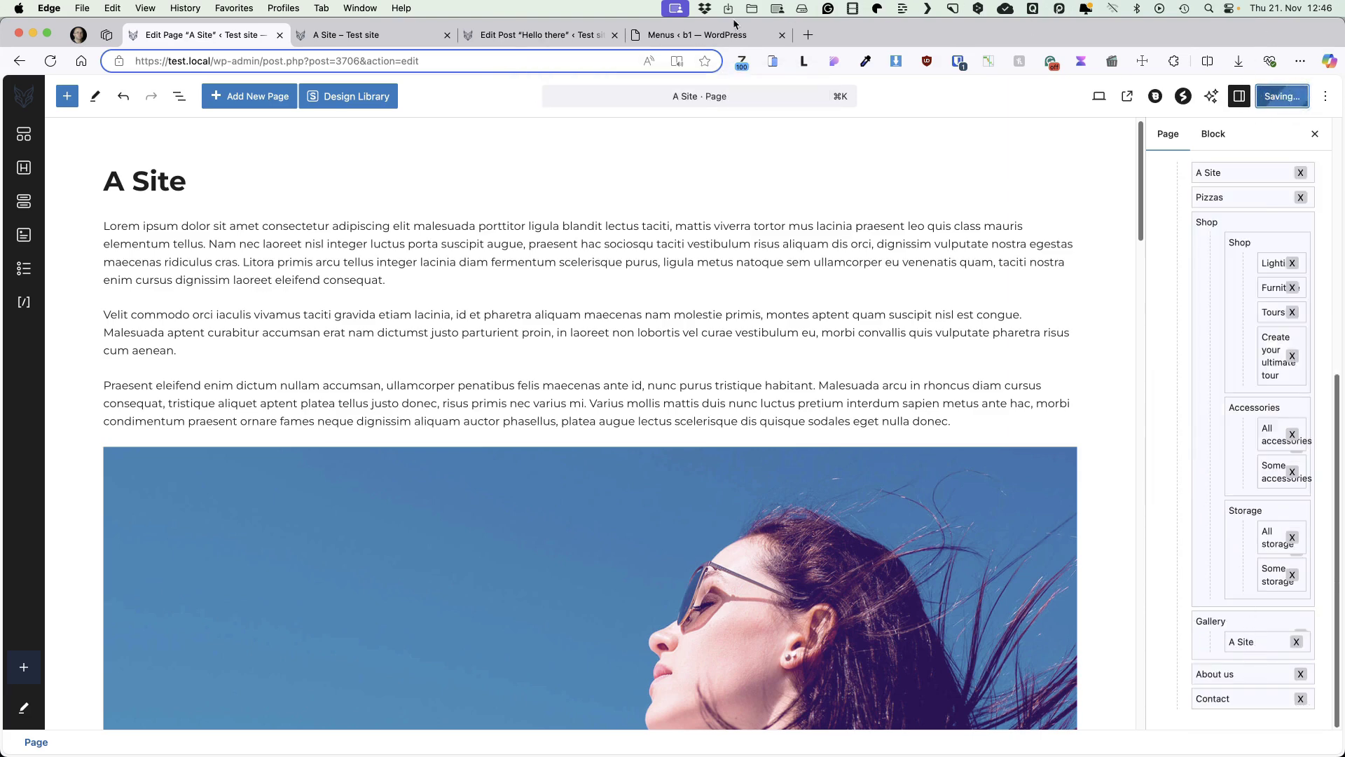
Check the new menu position on the live site, then return to the pages list
click(387, 35)
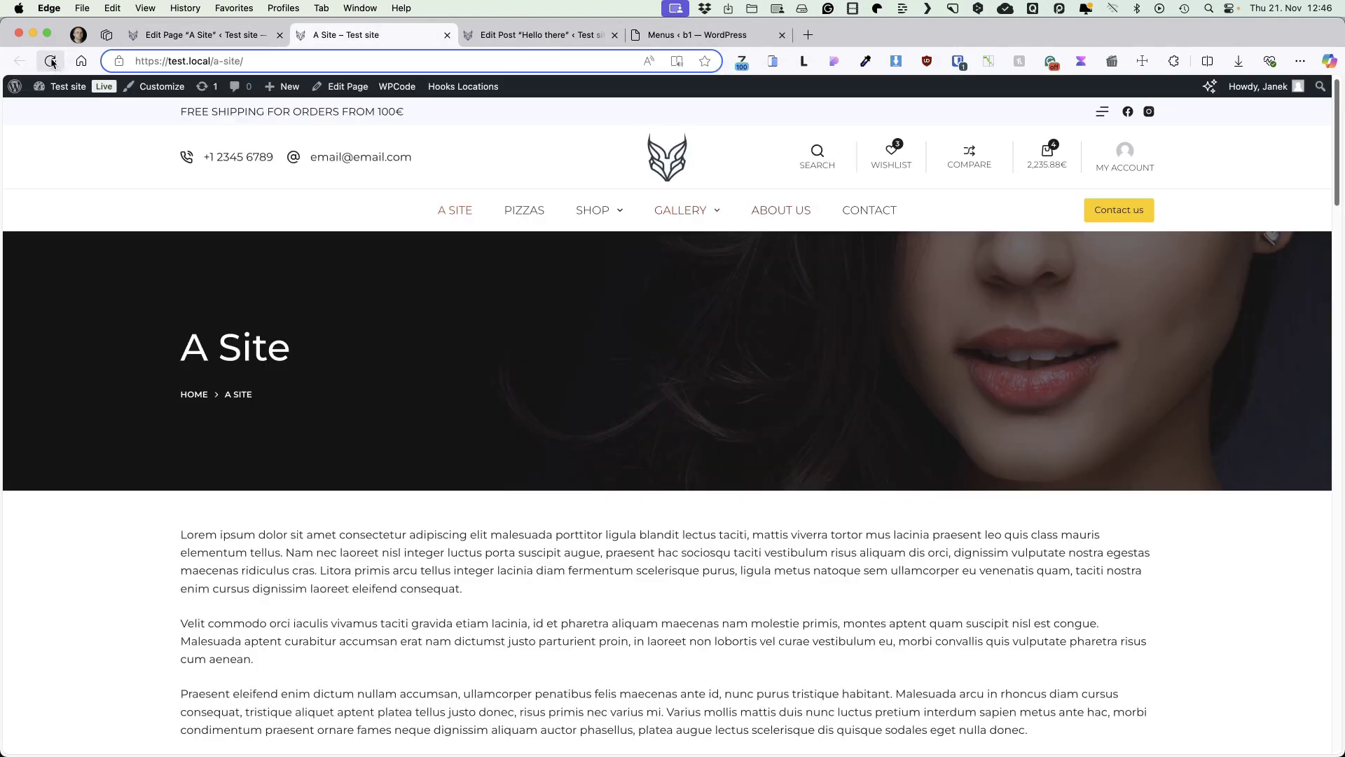
mouse_move(686, 235)
click(201, 35)
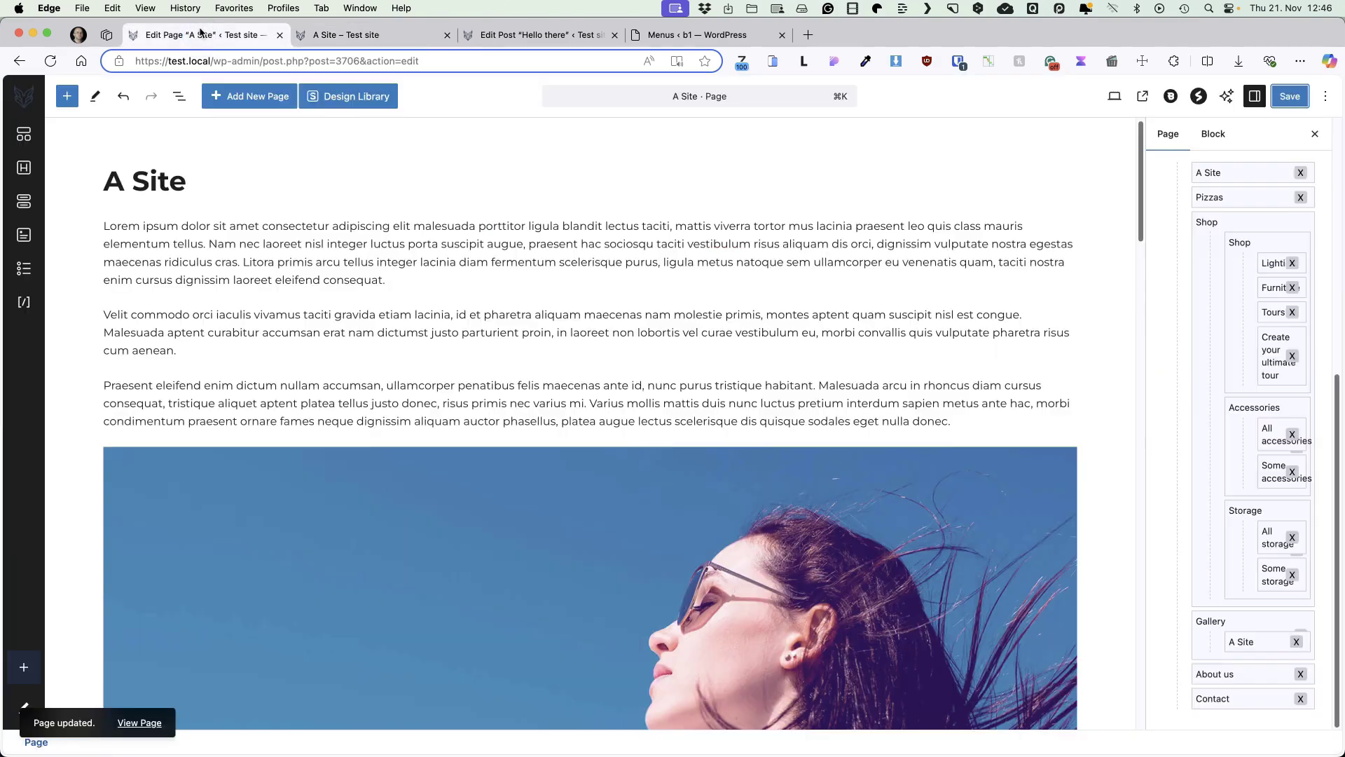
click(23, 96)
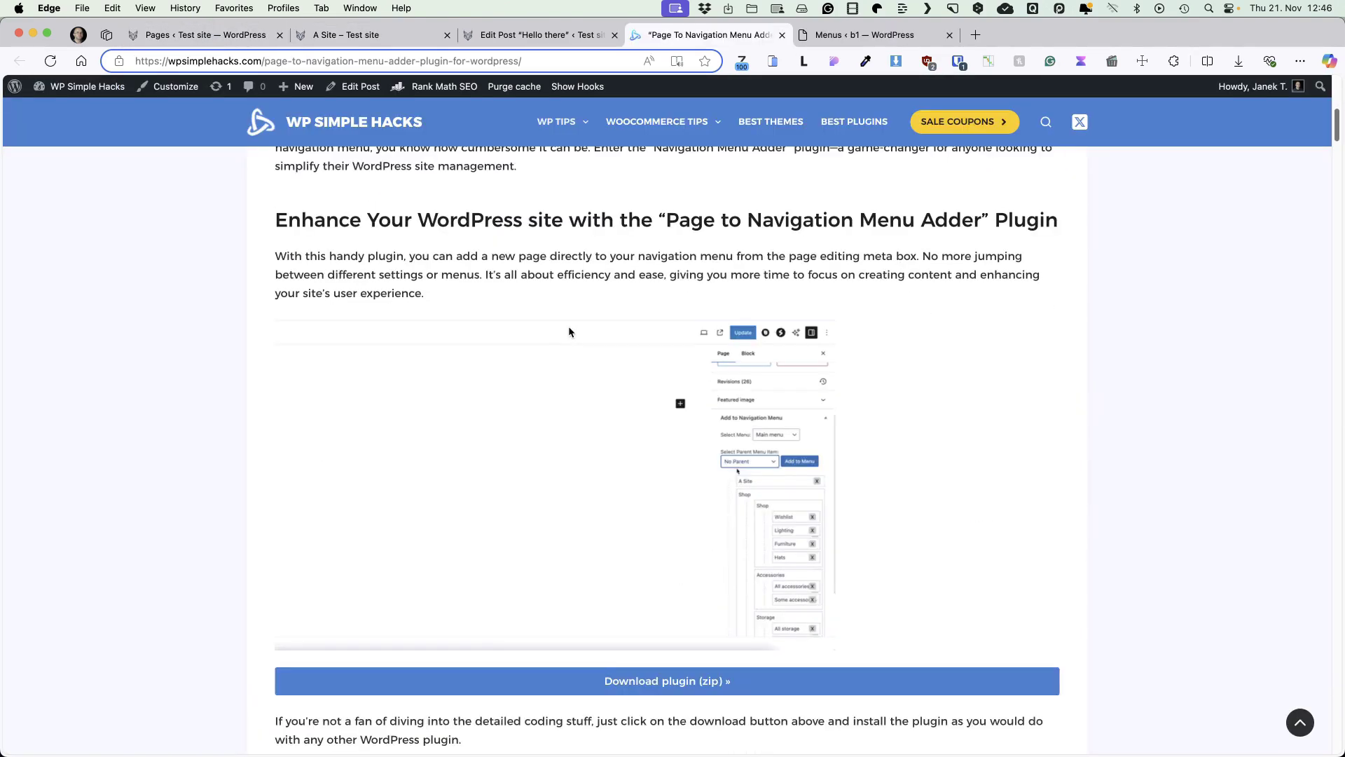
Scroll through the article's plugin PHP, nma-script.js and nma-style.css code blocks
scroll(569, 326, down, 1)
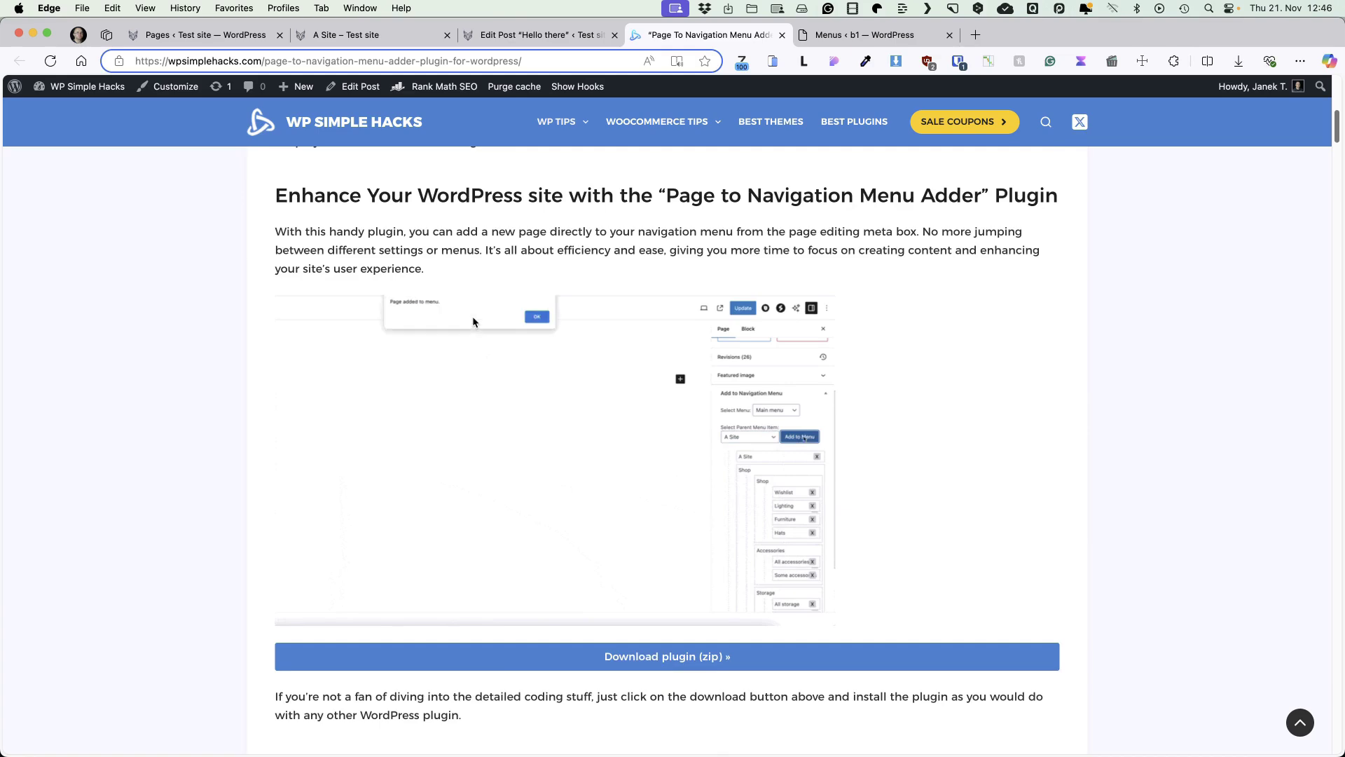
scroll(473, 316, down, 5)
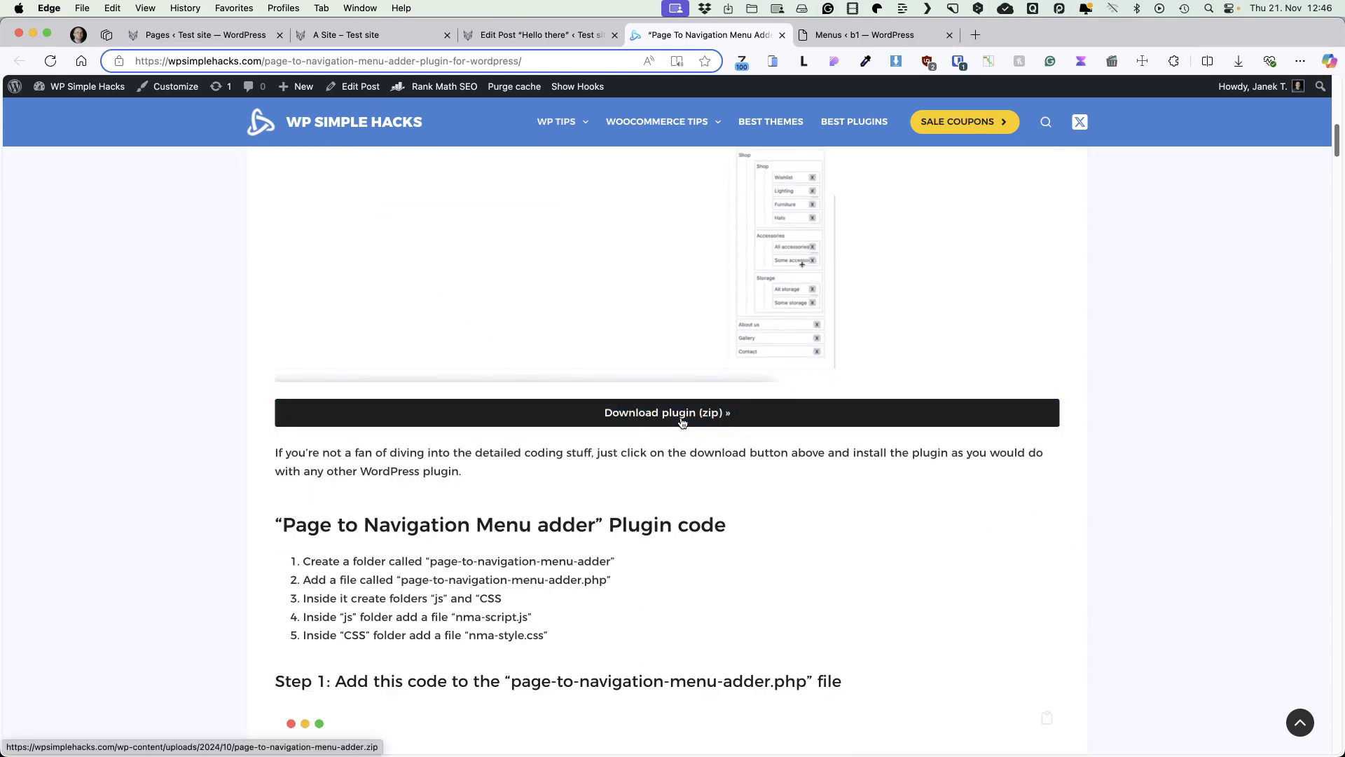
scroll(682, 421, down, 5)
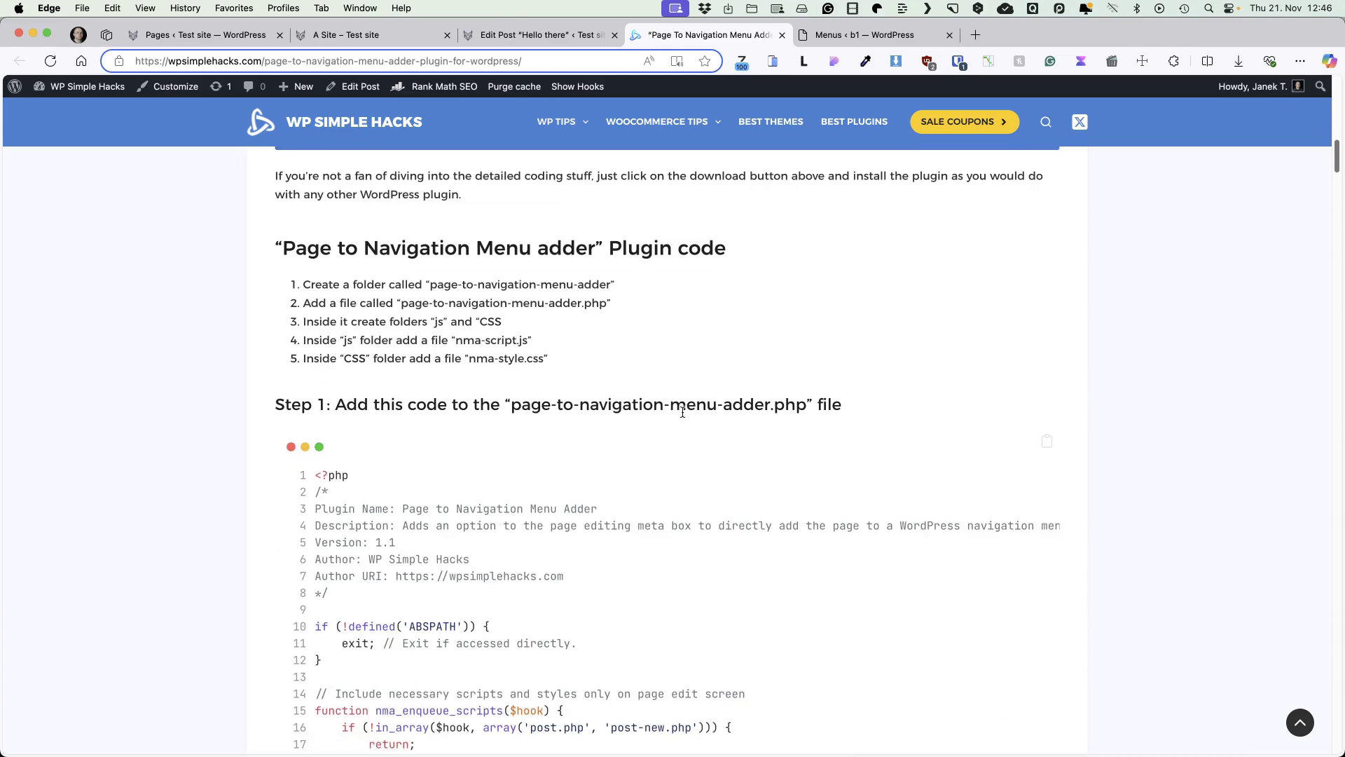
scroll(682, 413, down, 3)
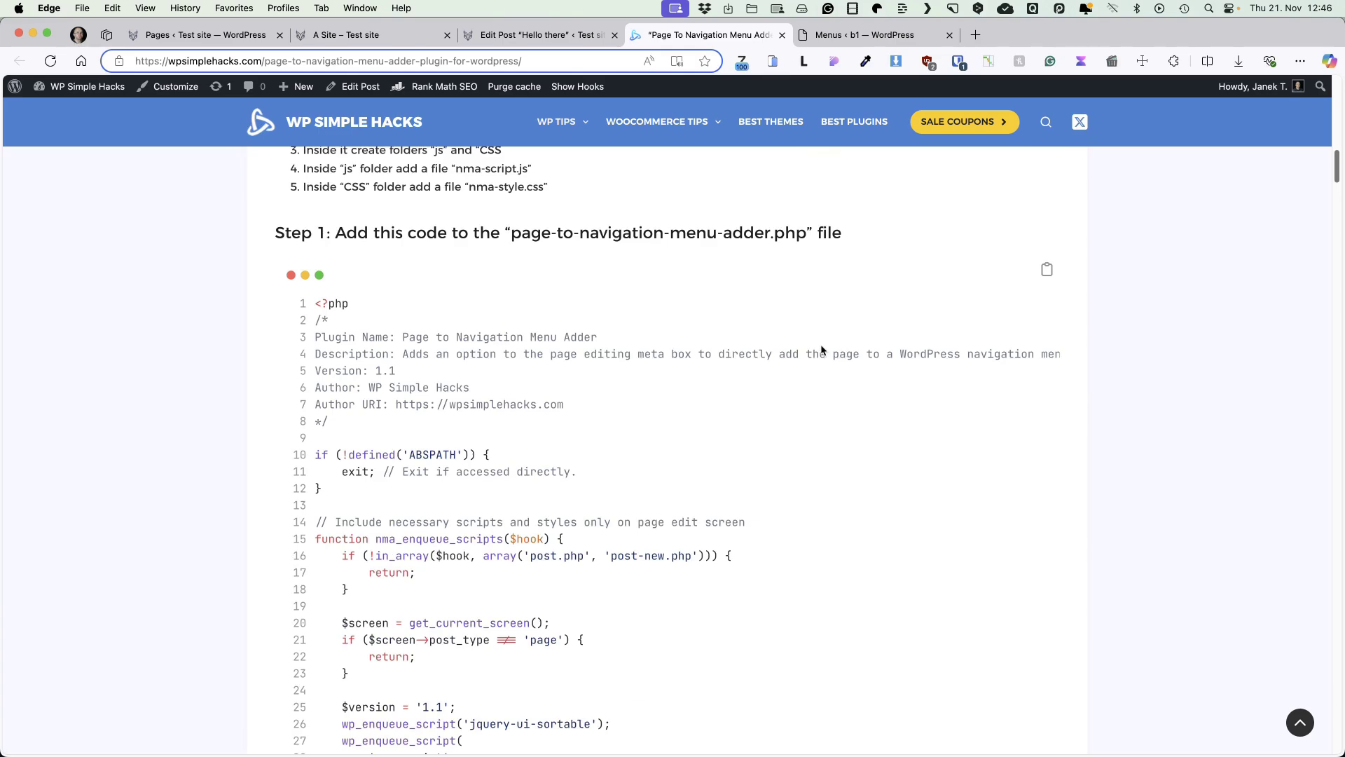
scroll(691, 338, down, 20)
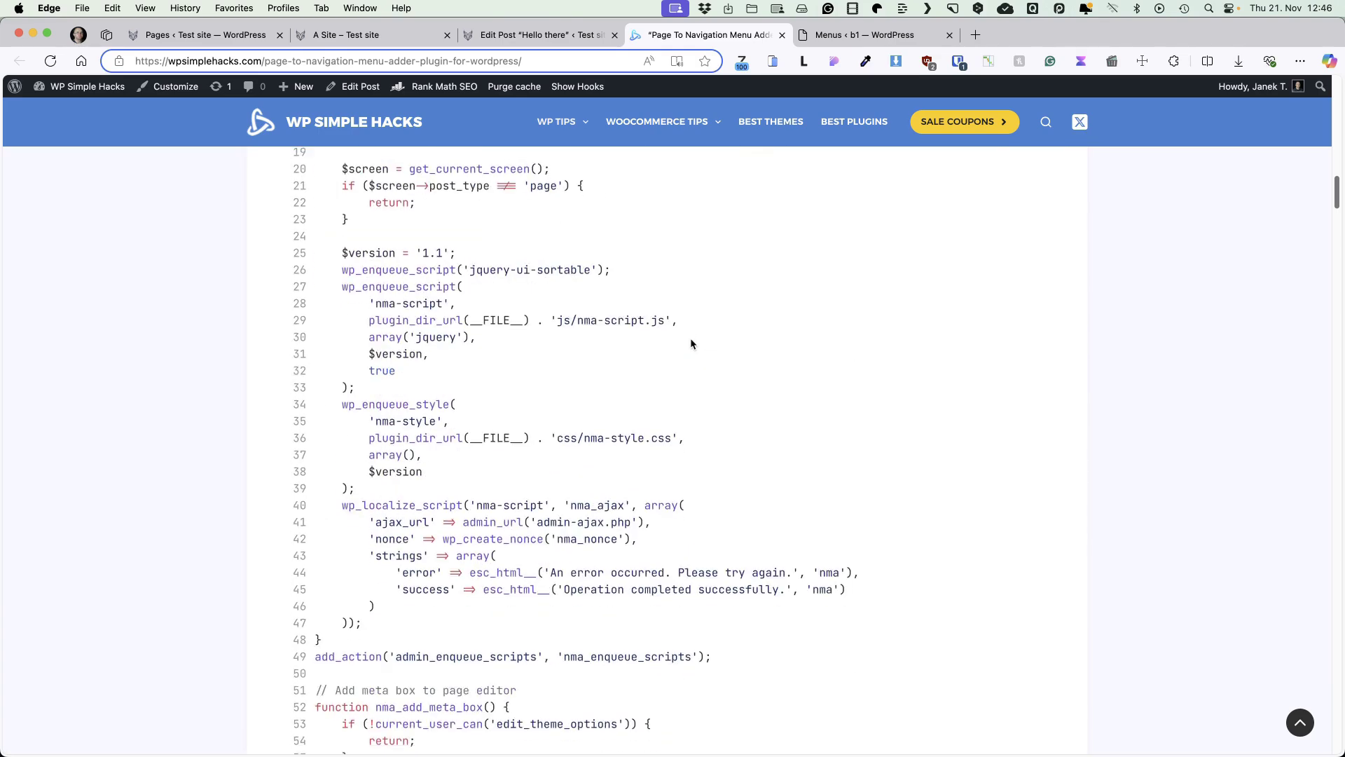
scroll(690, 344, down, 20)
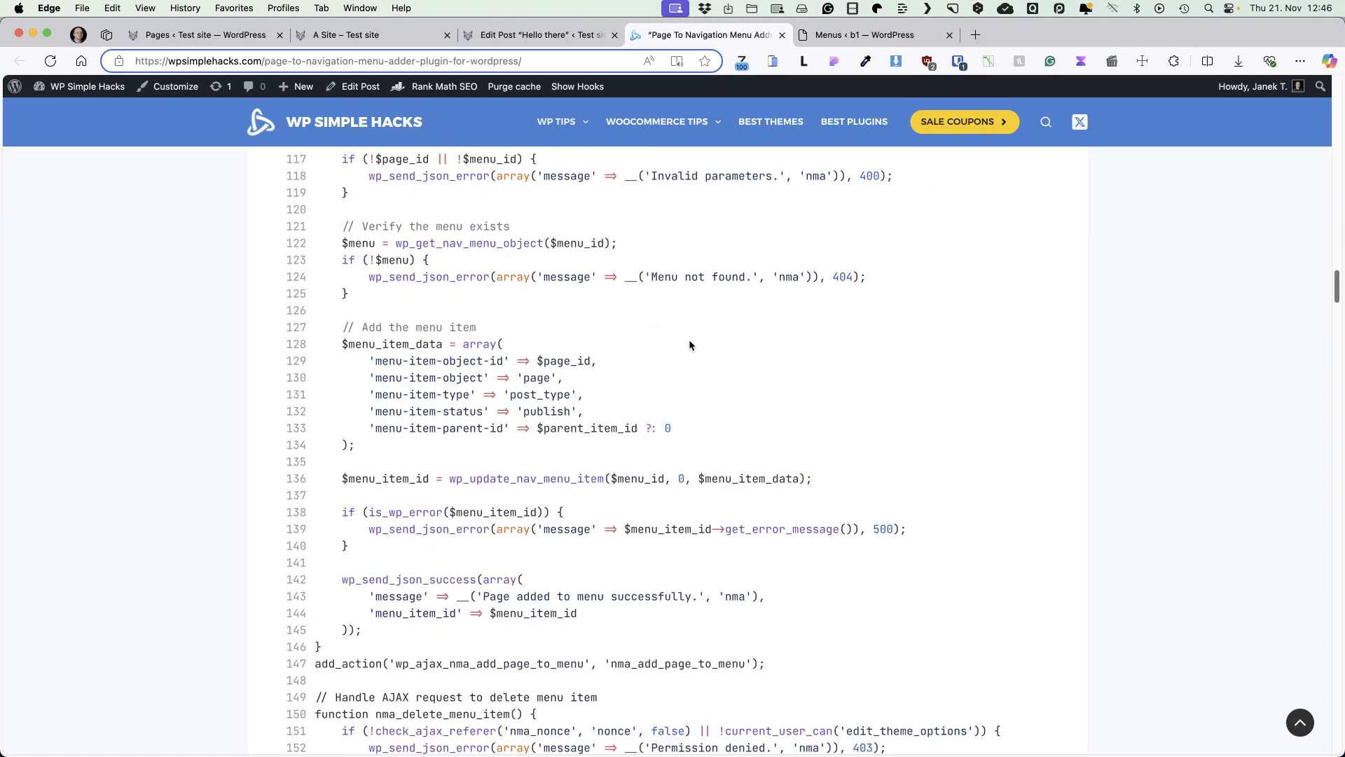
scroll(691, 344, down, 20)
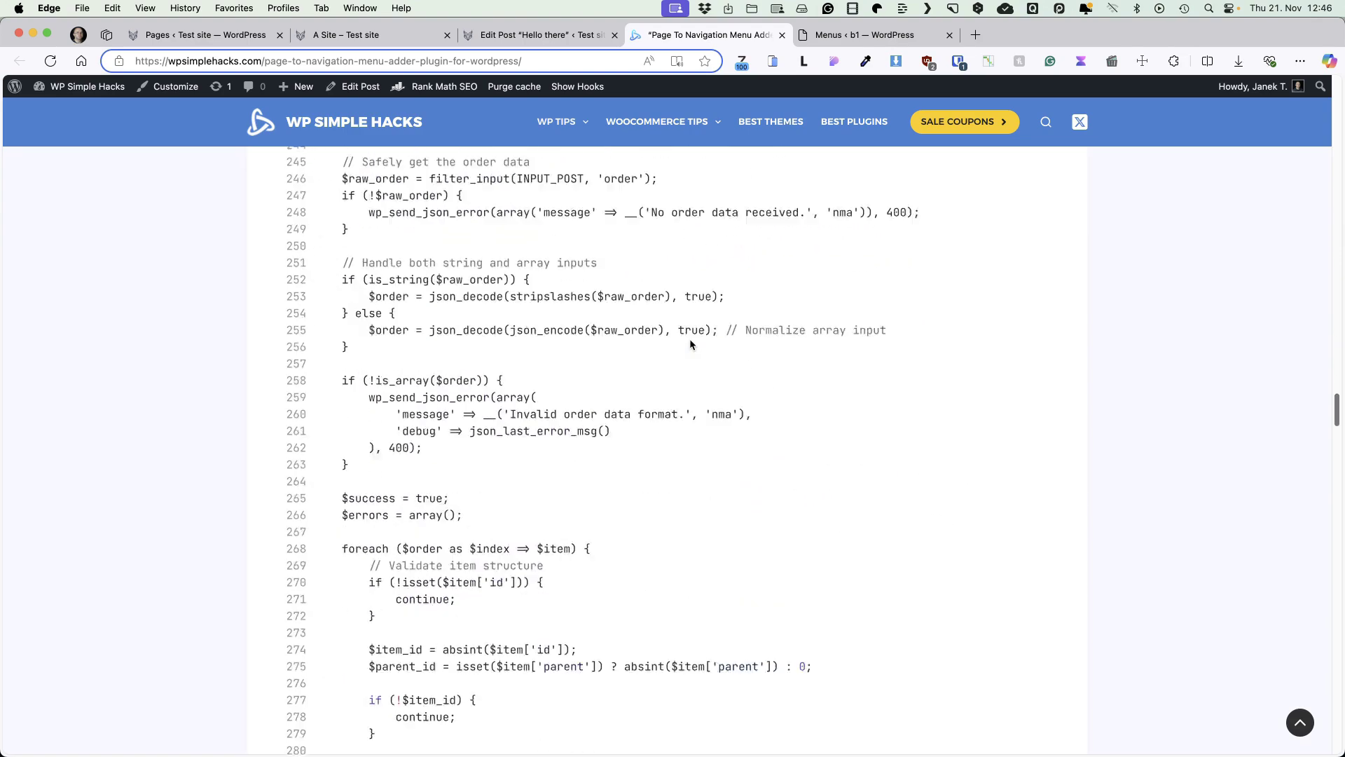
scroll(304, 354, up, 1)
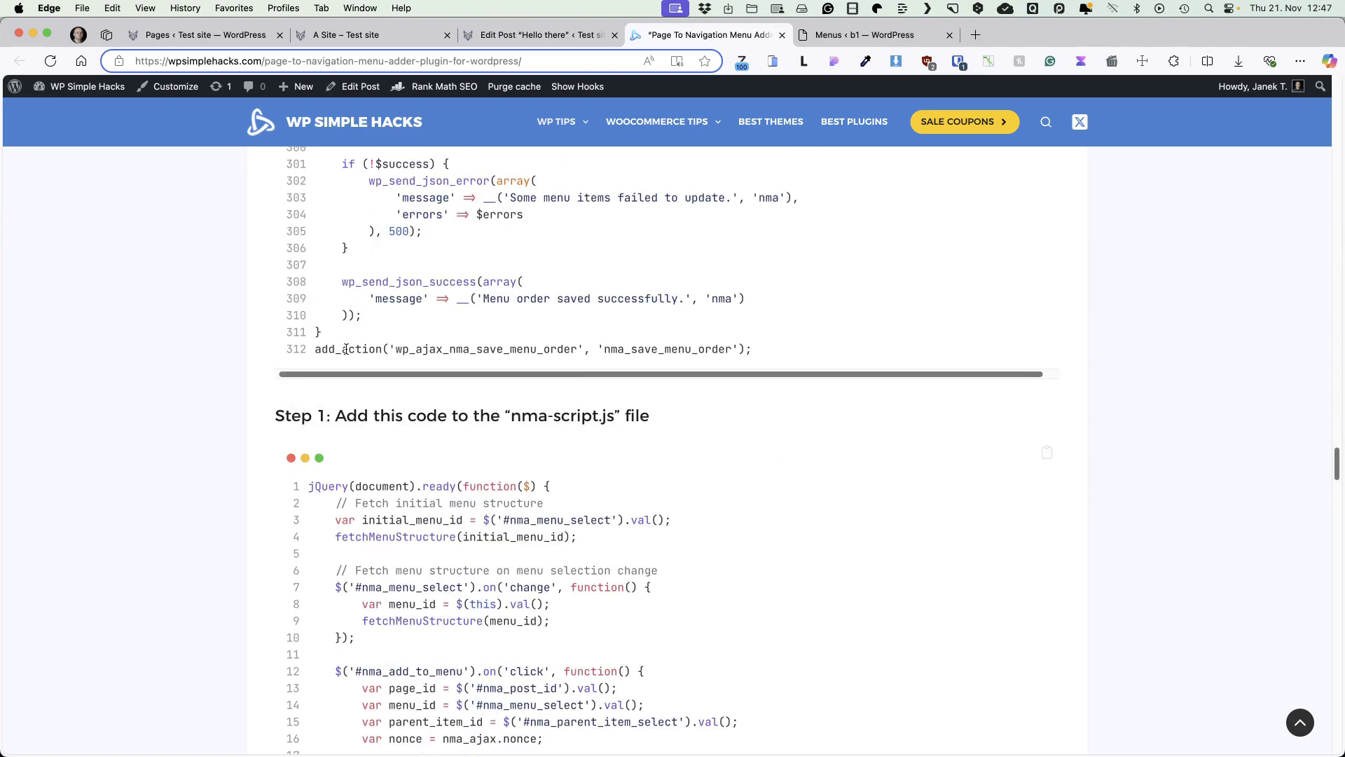
scroll(667, 460, down, 10)
scroll(667, 454, down, 20)
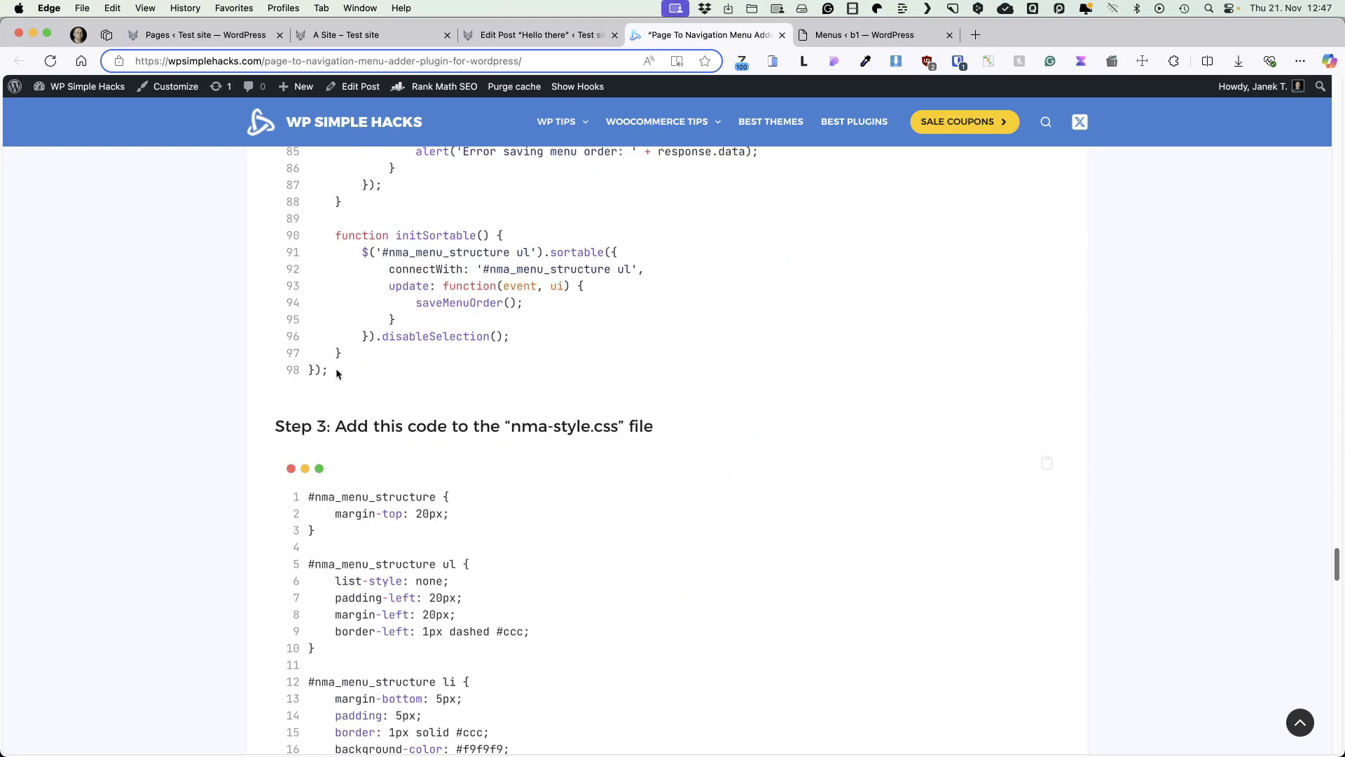
scroll(553, 375, down, 10)
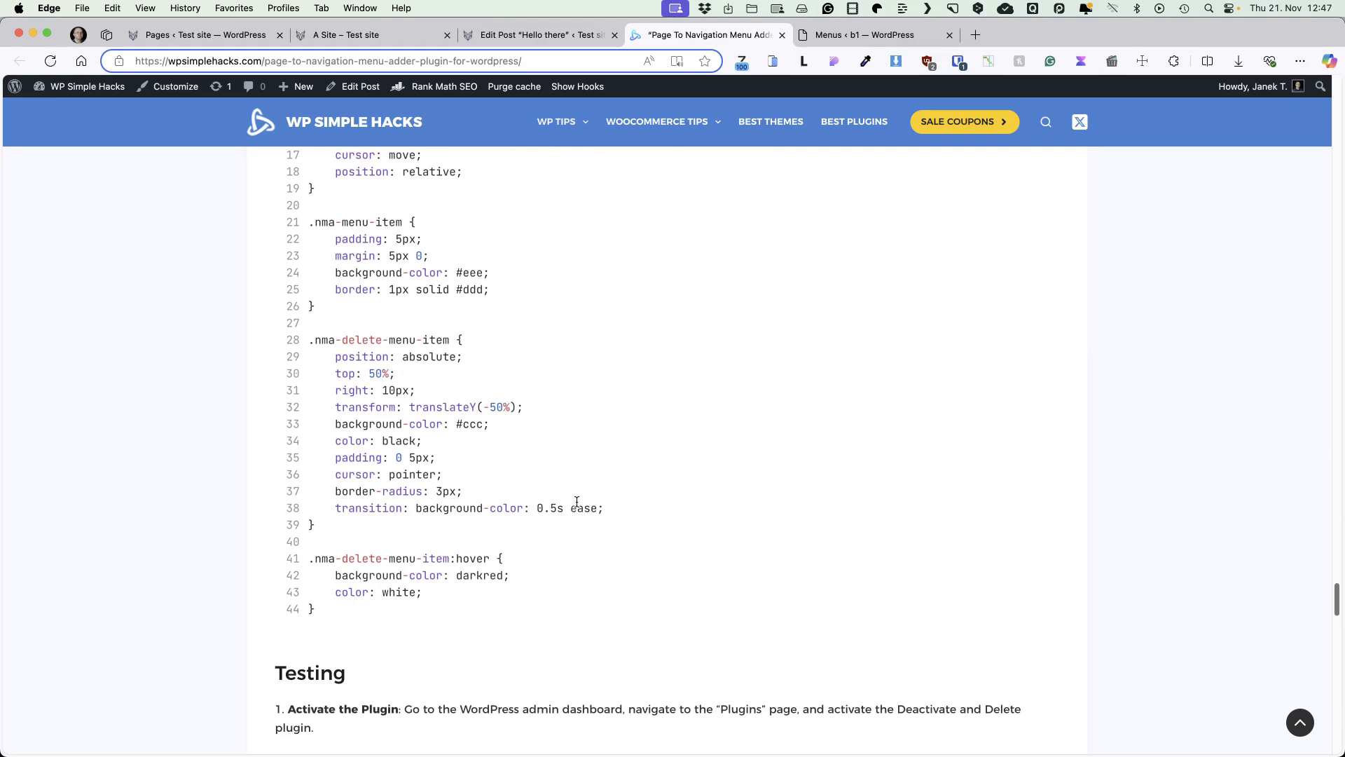
scroll(597, 502, up, 20)
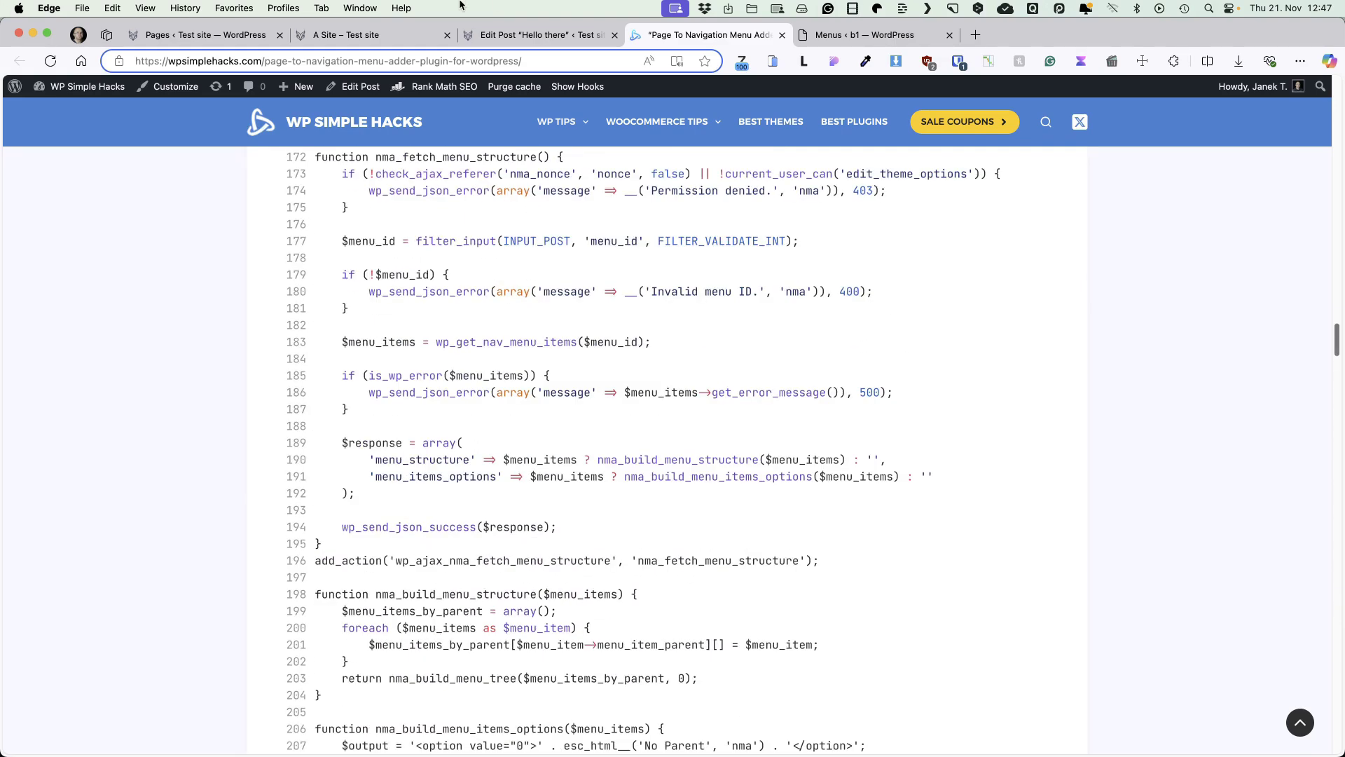
scroll(513, 259, up, 8)
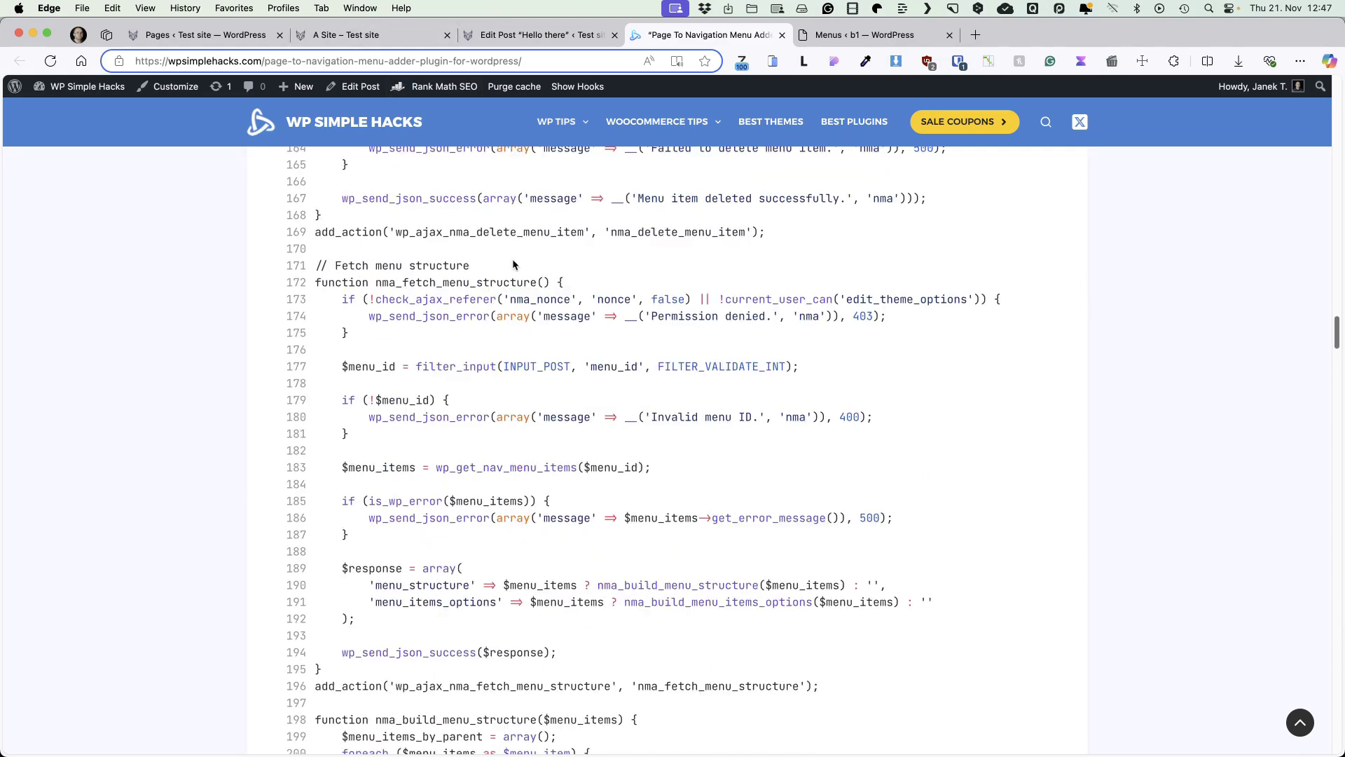
Return to the Hello there post editor and select the Montes hendrerit paragraph to show its 131-word count
click(203, 34)
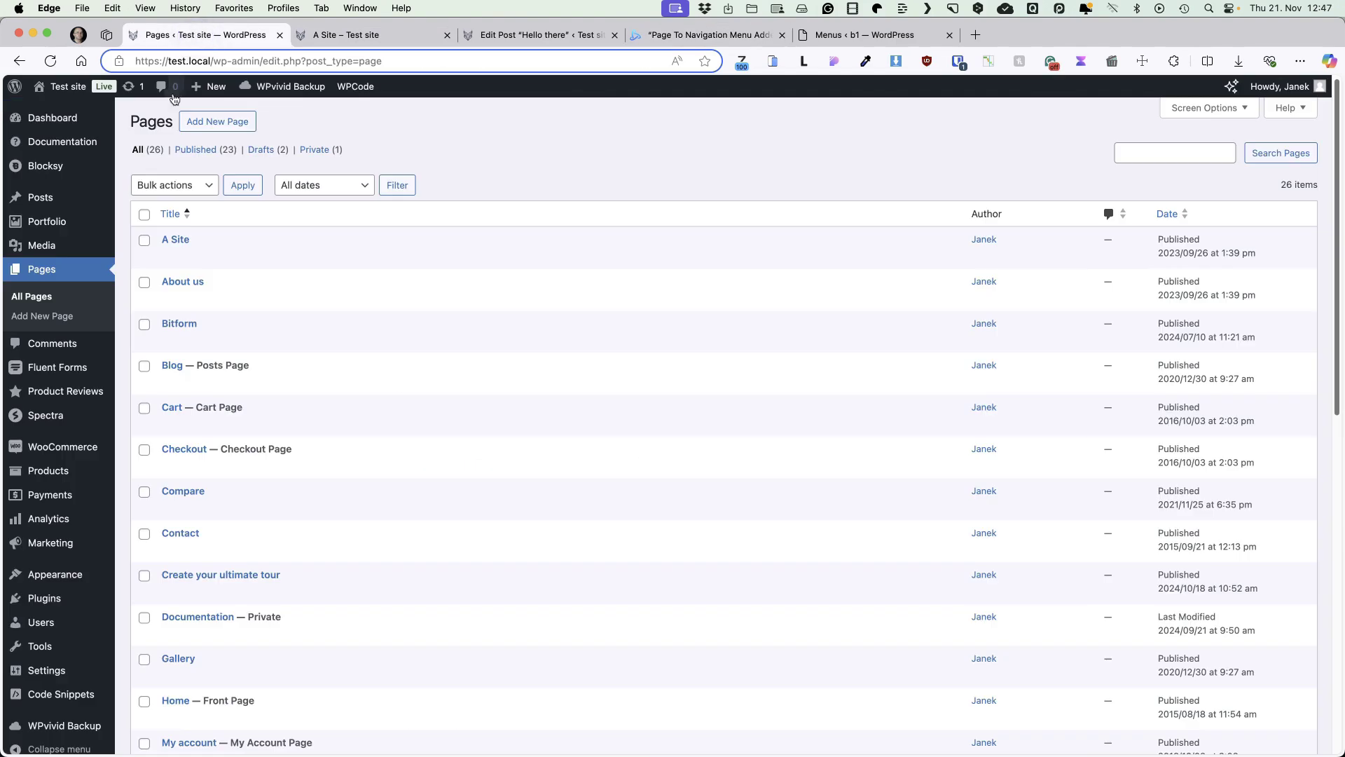
click(48, 596)
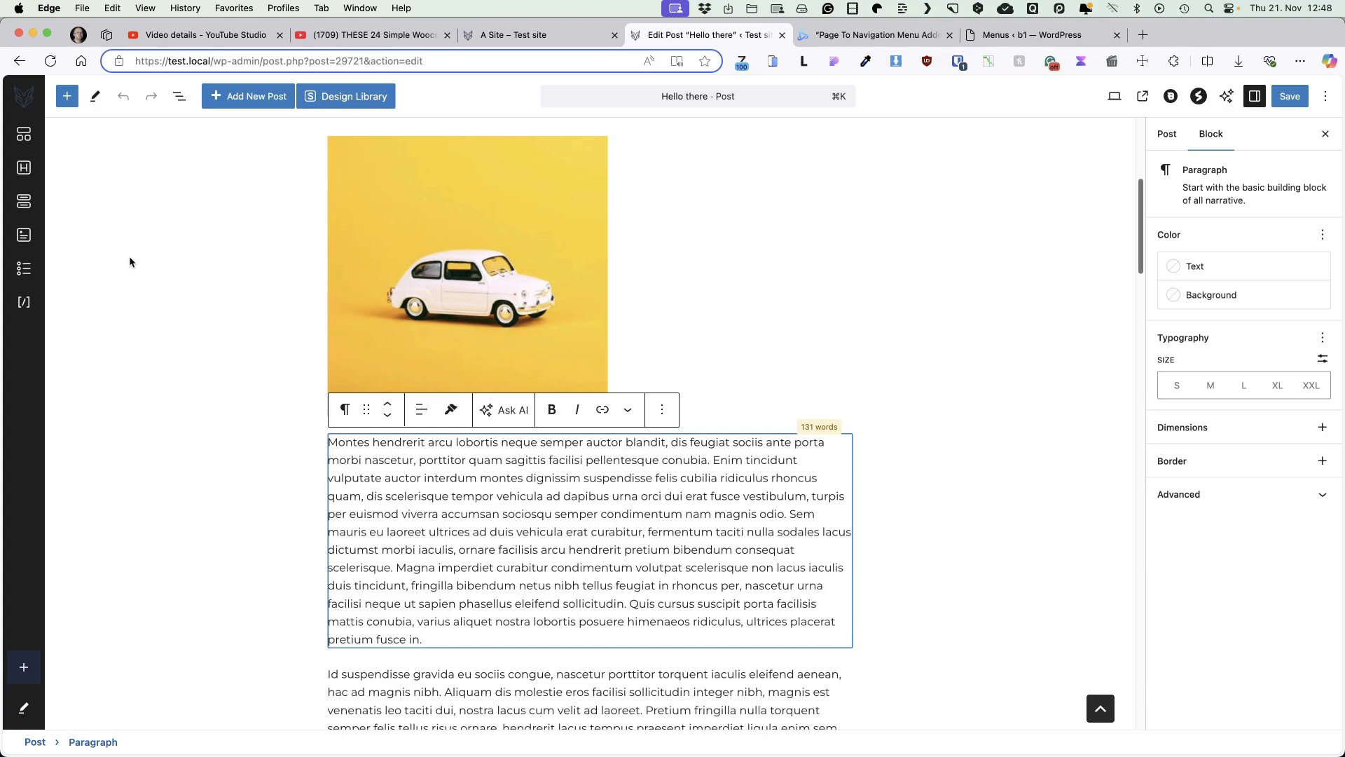
Switch to the browser tab playing the '24 Simple Woocommerce Tricks & Hacks' YouTube video
click(372, 35)
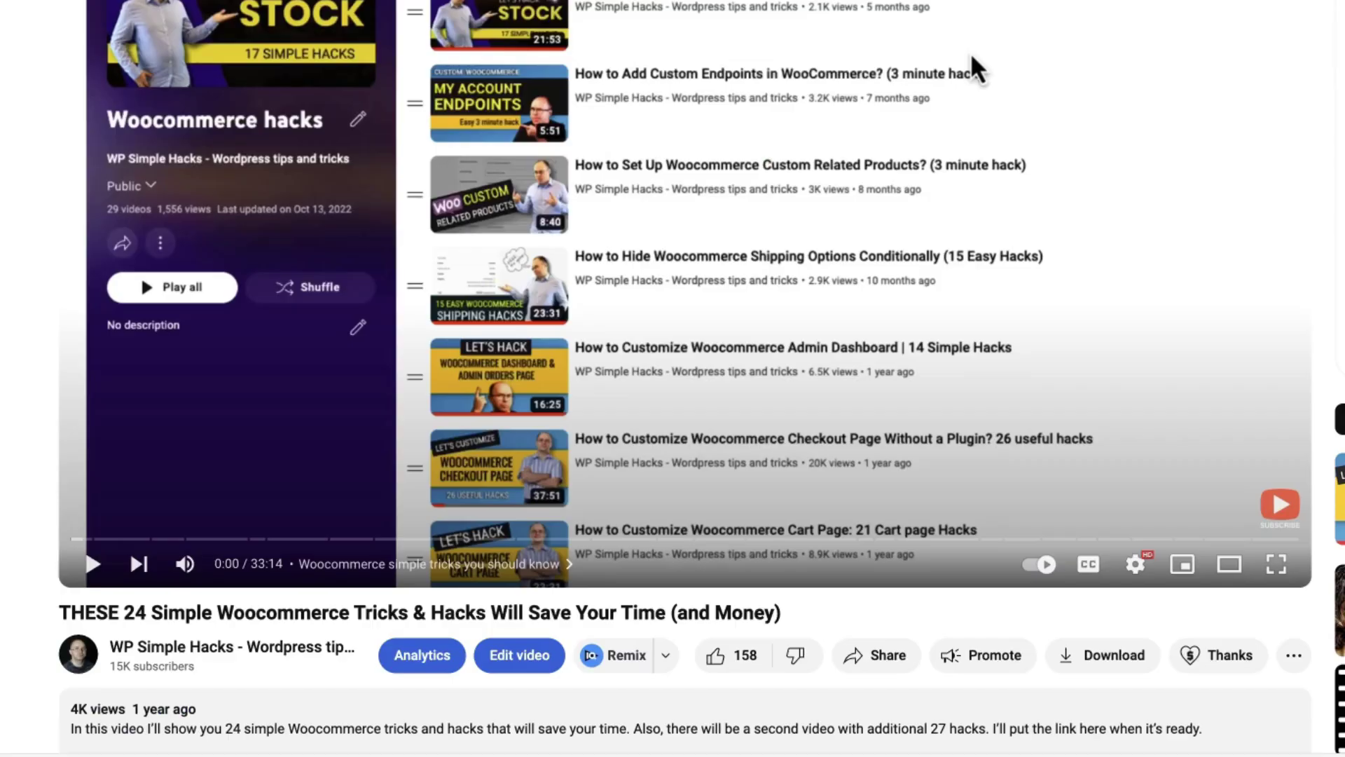